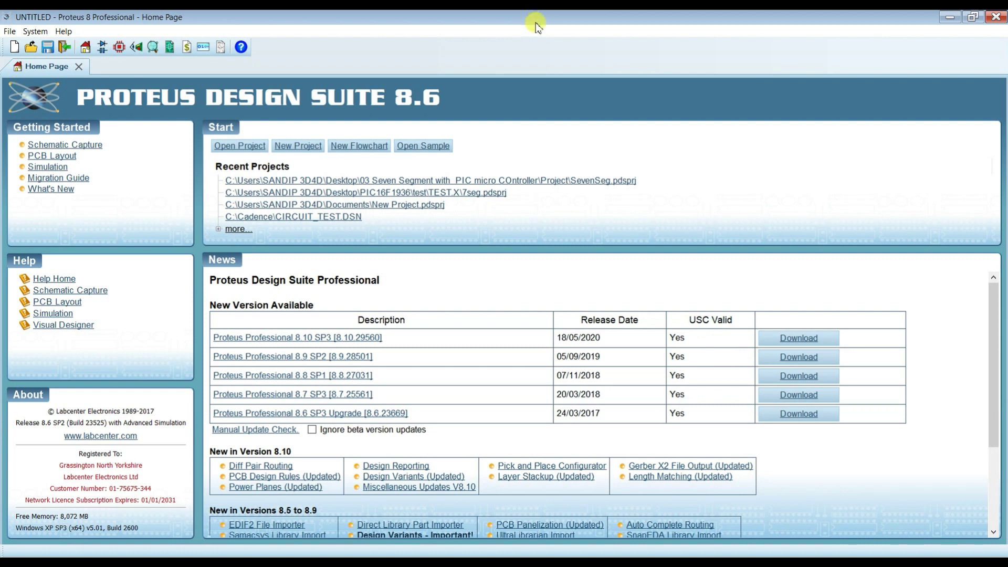
Start a new project named 7Seg saved in the seven-segment tutorial's Project folder.
click(284, 148)
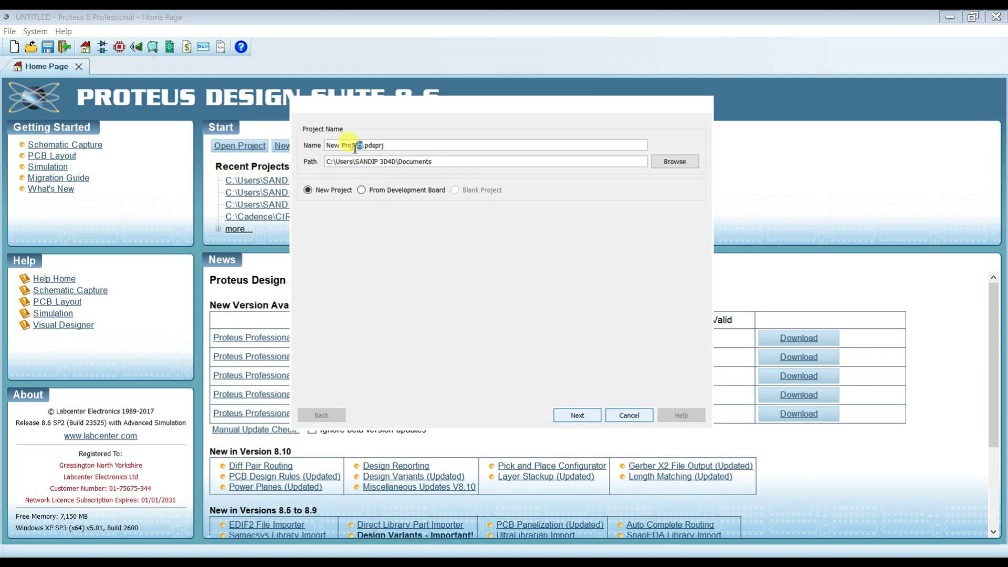
text(7)
text(Seg)
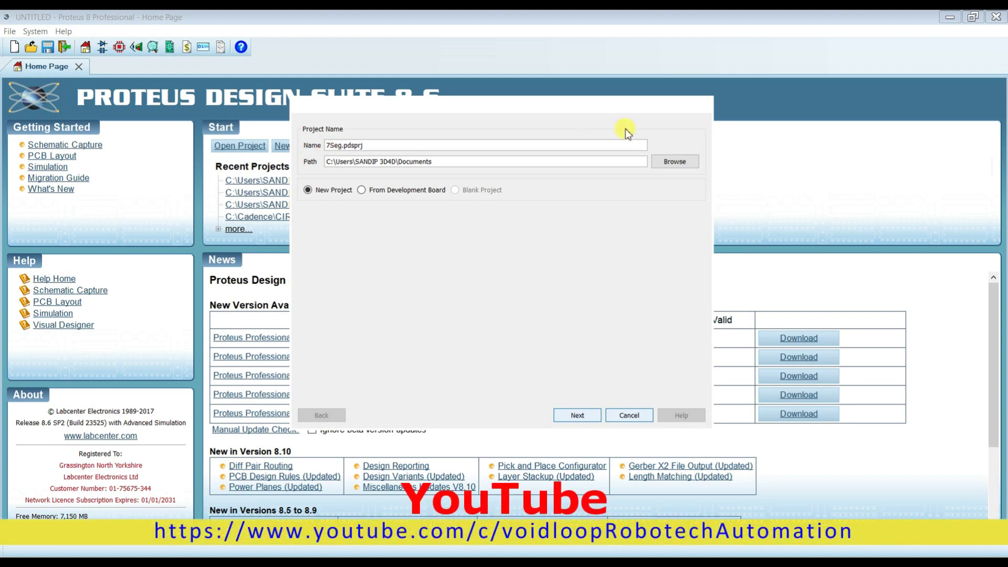
click(591, 417)
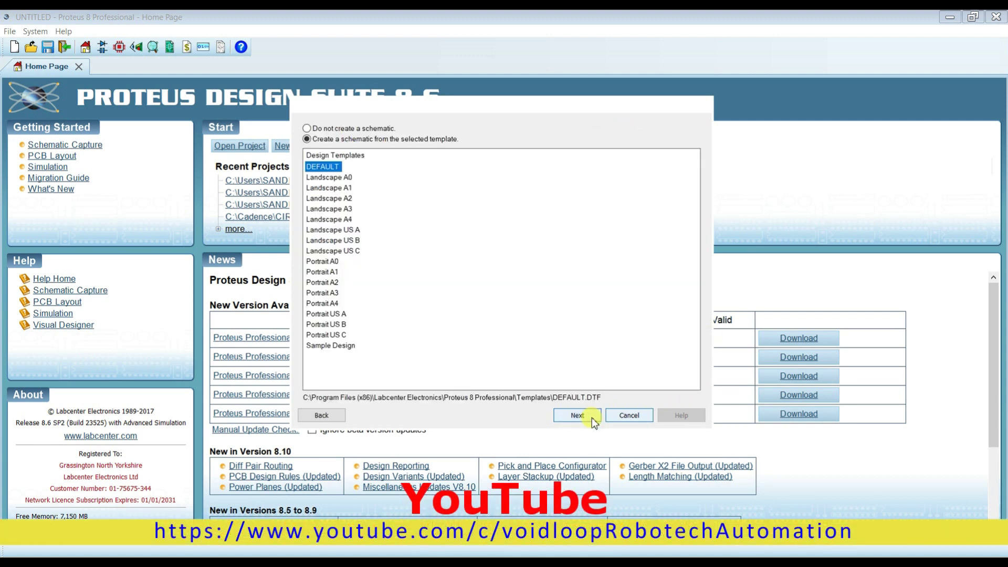
click(320, 417)
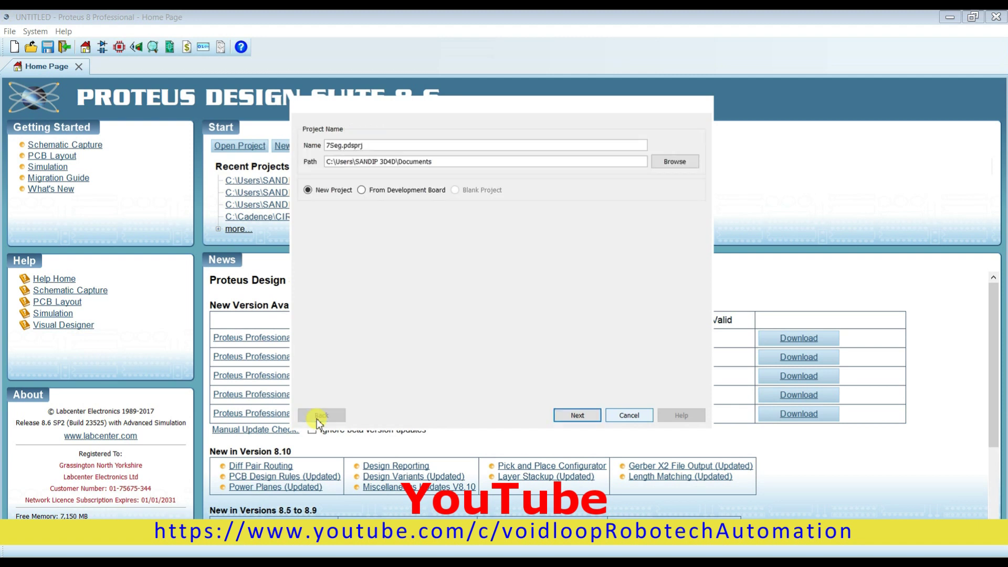
click(675, 161)
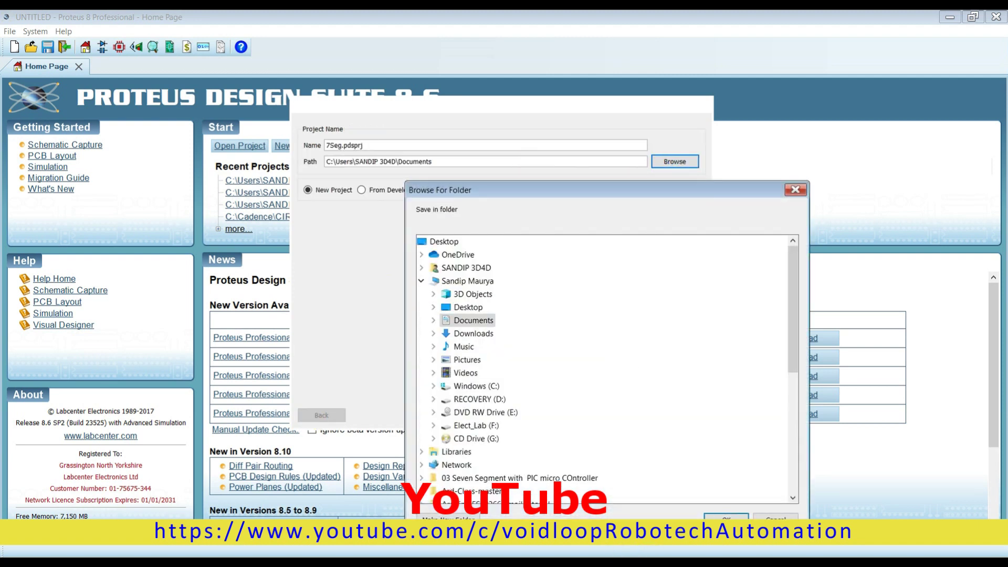
drag(590, 190, 557, 96)
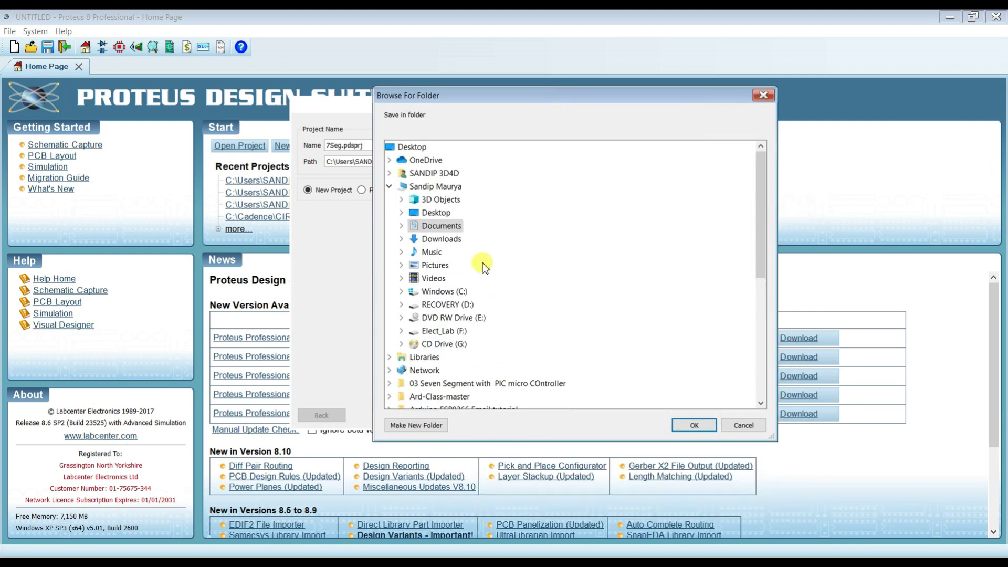
scroll(483, 266, down, 5)
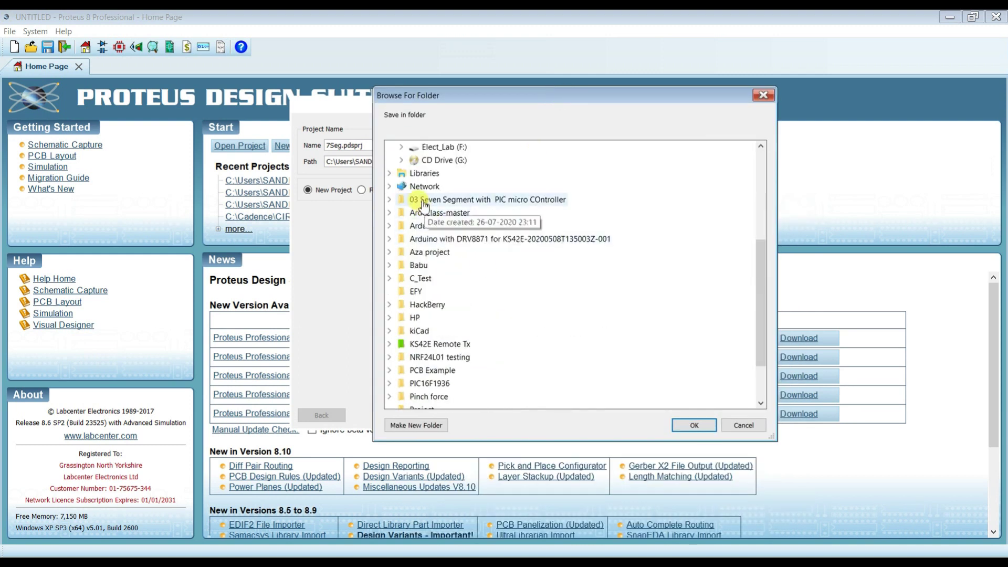
click(392, 202)
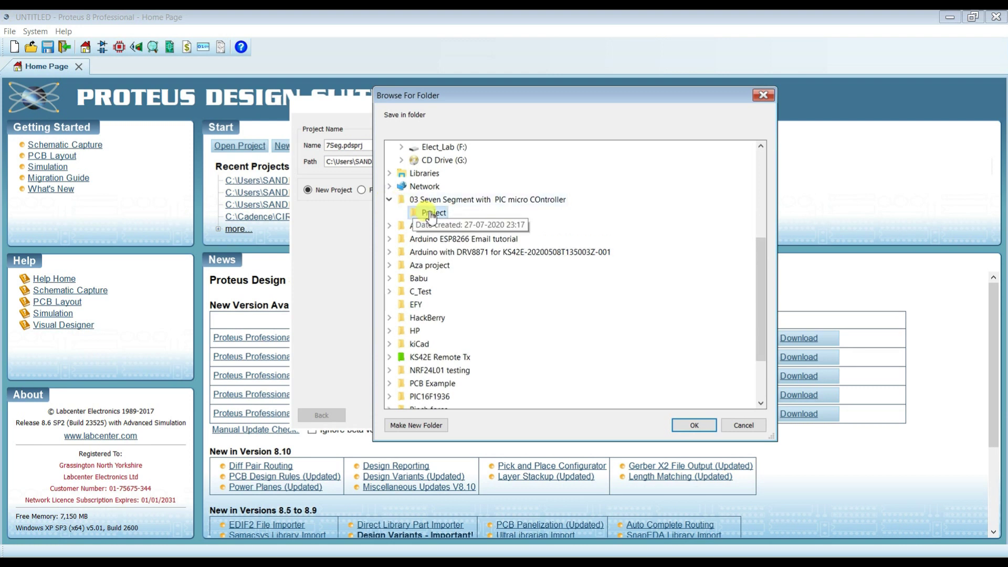
click(431, 213)
click(699, 427)
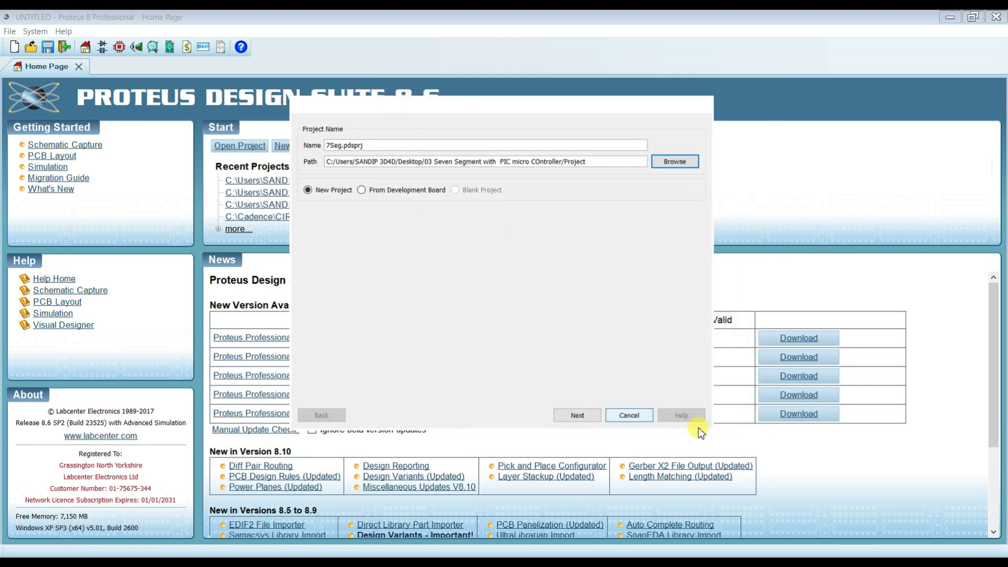
Finish the wizard with the DEFAULT schematic template, no PCB layout and no firmware.
click(595, 411)
click(590, 418)
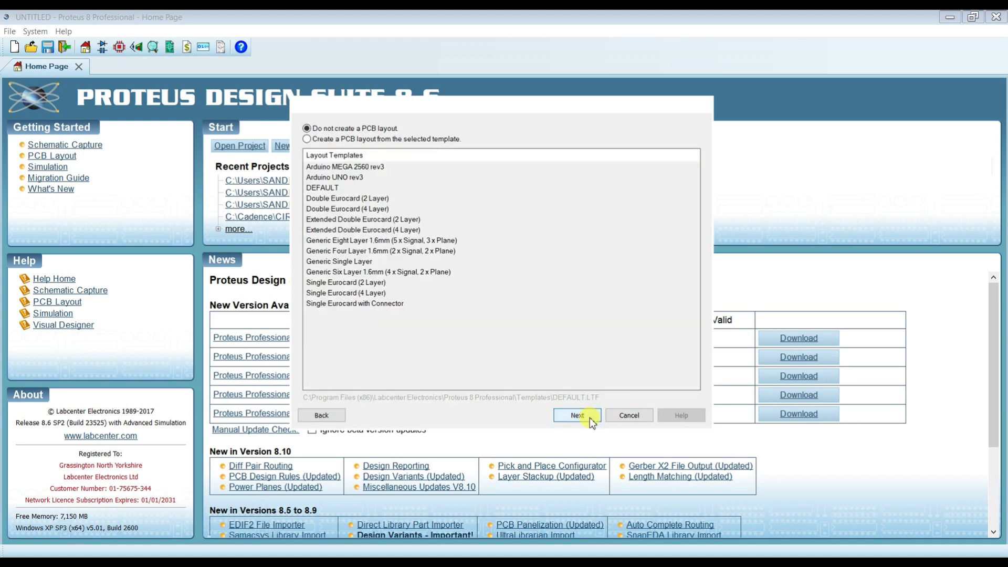
click(590, 418)
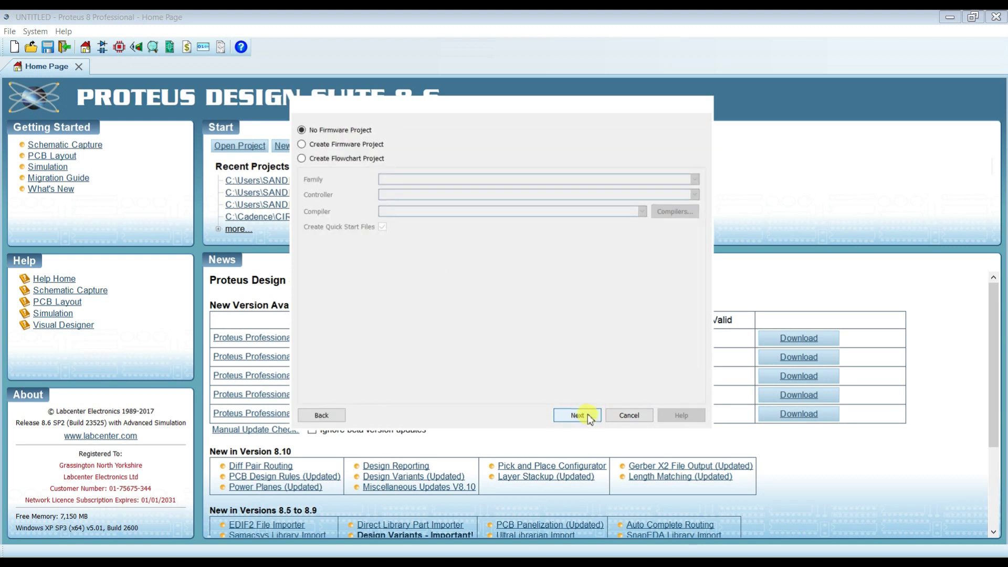
click(586, 417)
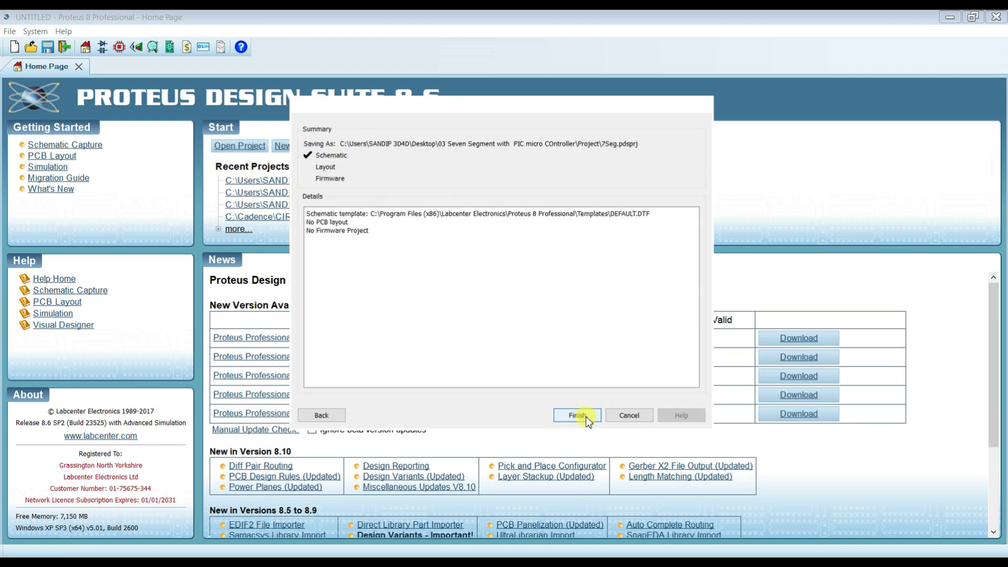
click(586, 417)
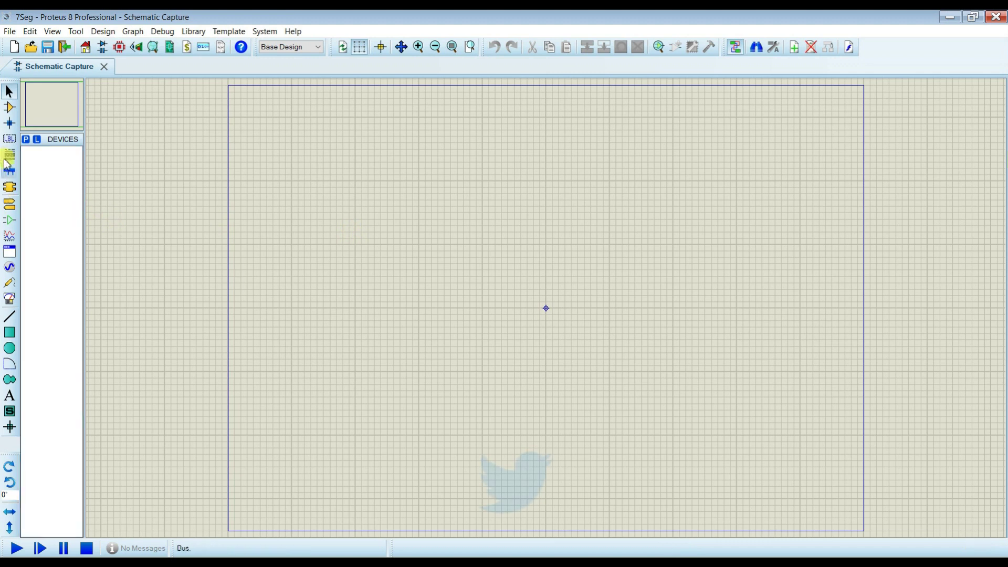
Add the PIC16F84A and a red 7SEG-COM-CATHODE display from the parts library.
click(10, 107)
key(p)
text(PIC)
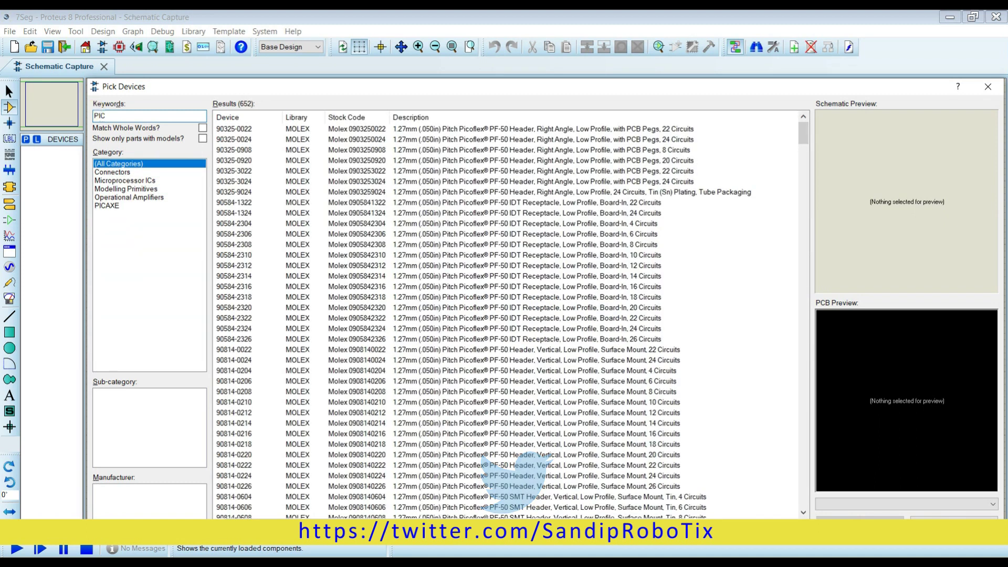
text(16F8)
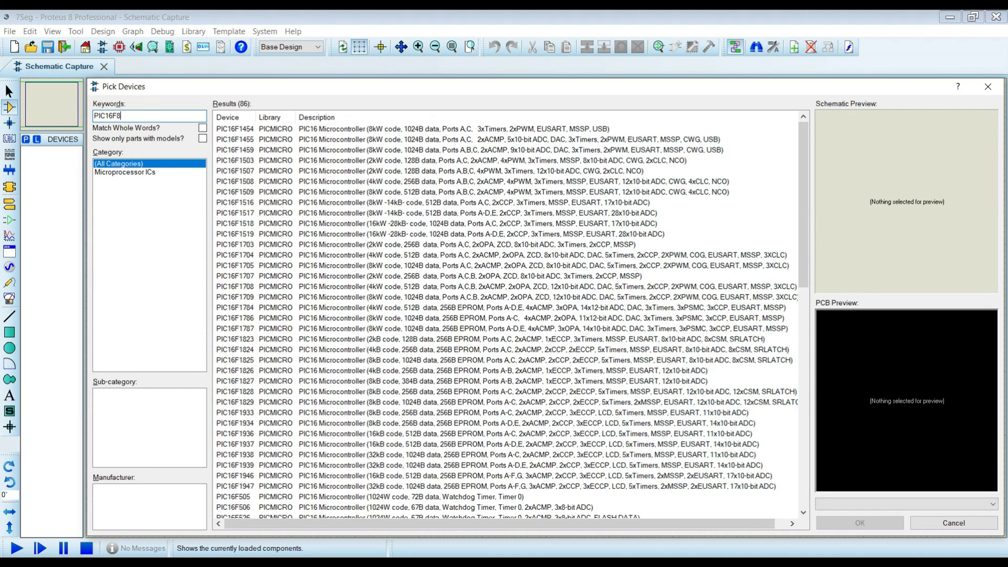
text(4A)
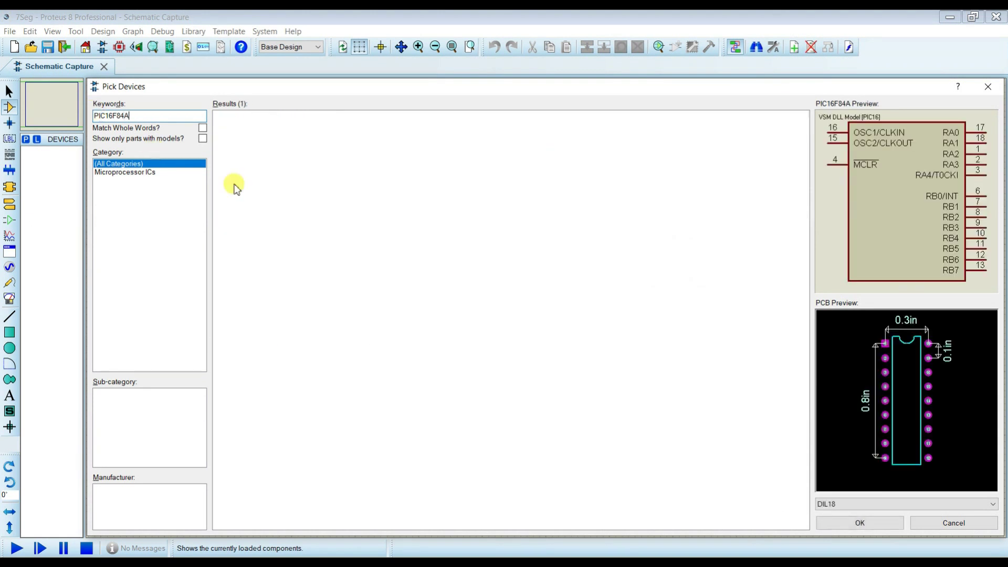
click(860, 523)
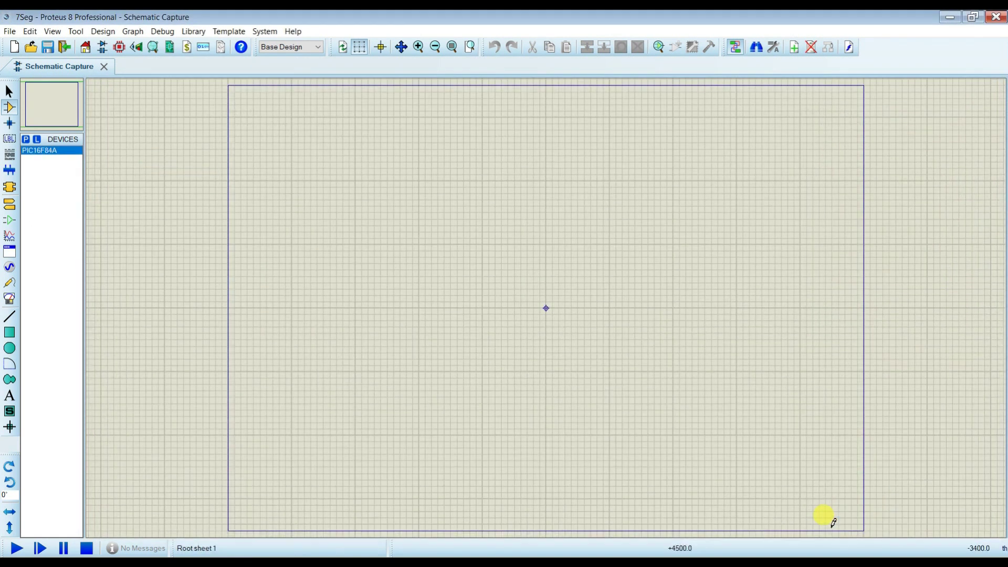
click(25, 139)
text(7)
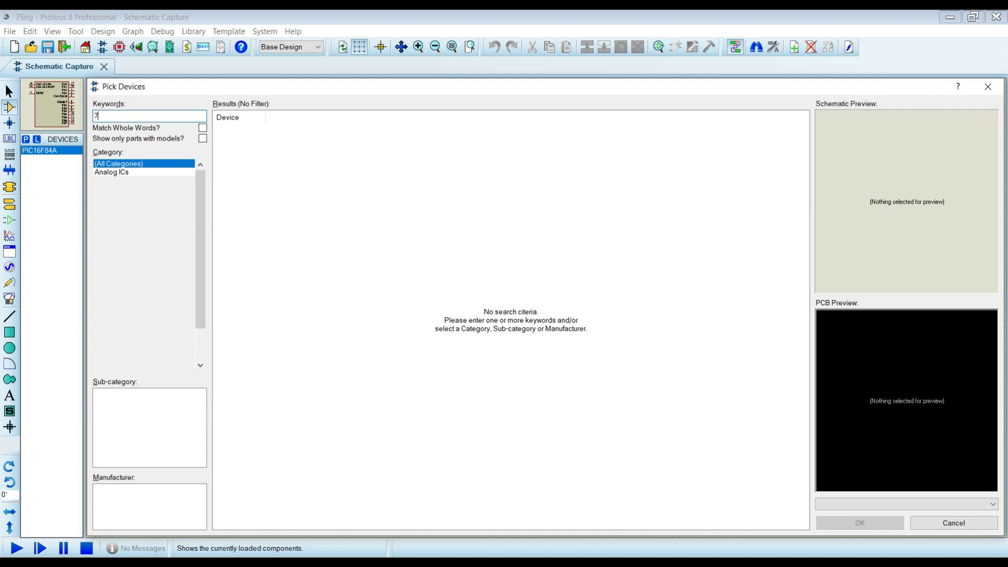
text(Seg)
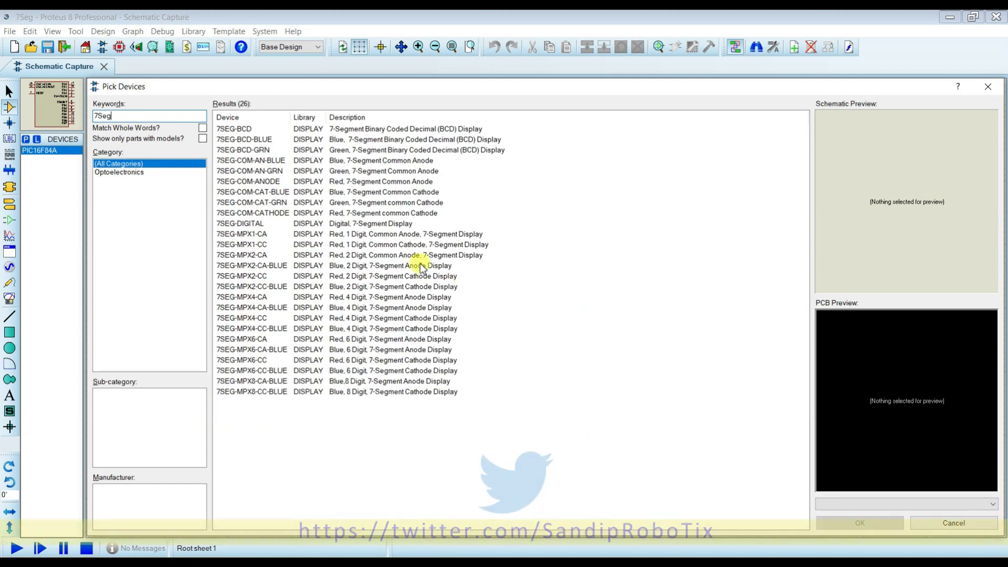
click(385, 215)
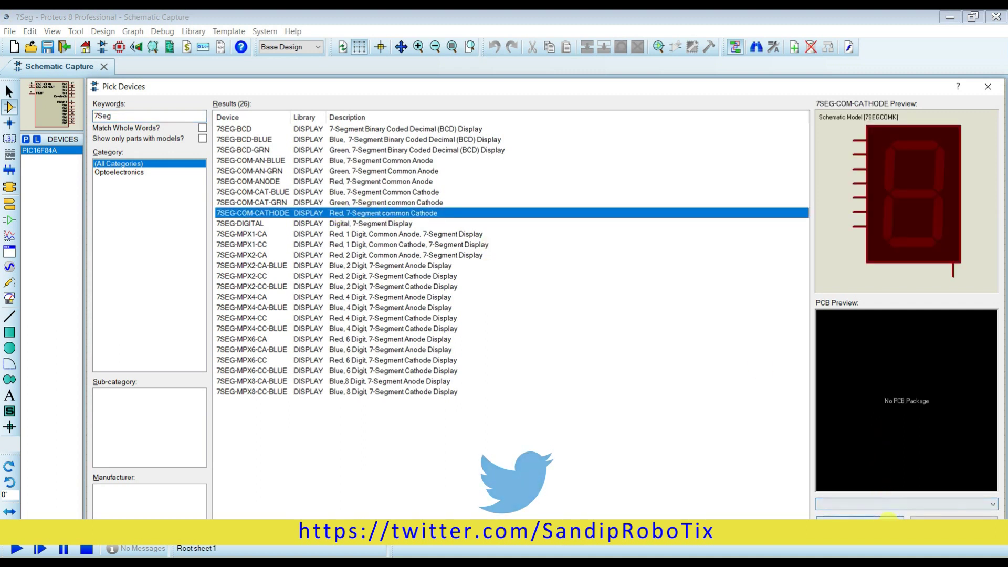
click(889, 518)
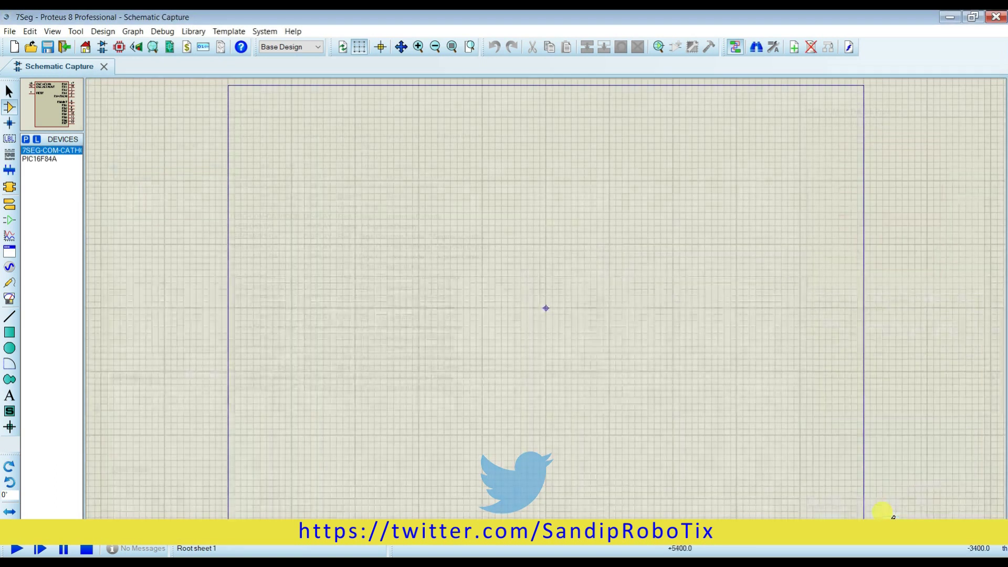
Add a resistor from the parts library search results to the device list.
click(26, 139)
text(Resis)
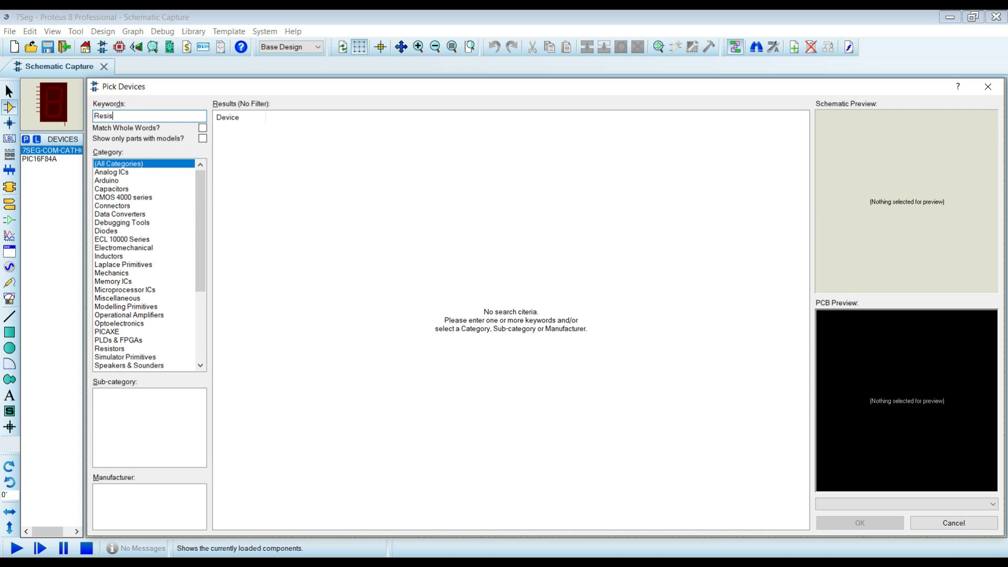
text(tor)
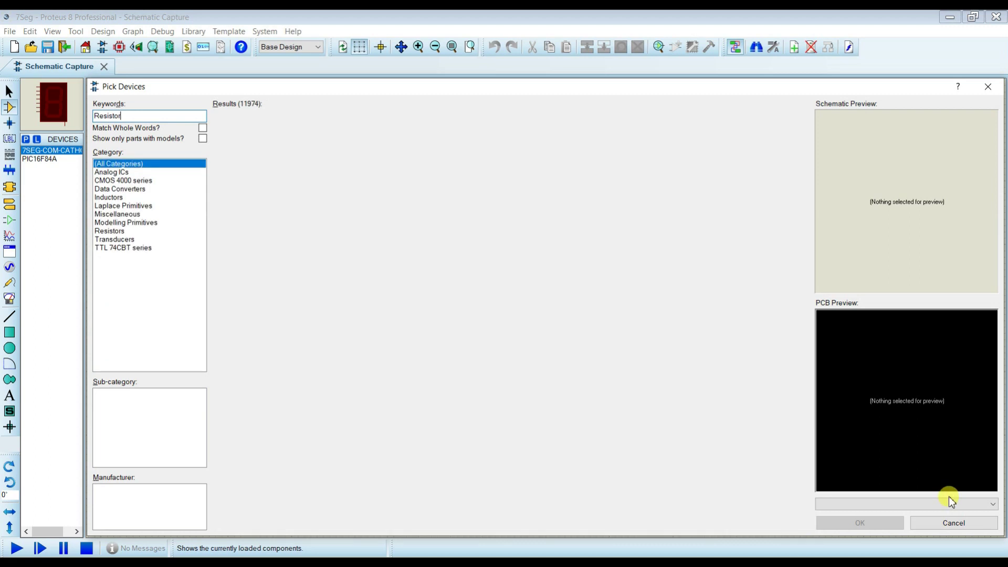
scroll(647, 413, down, 10)
click(473, 316)
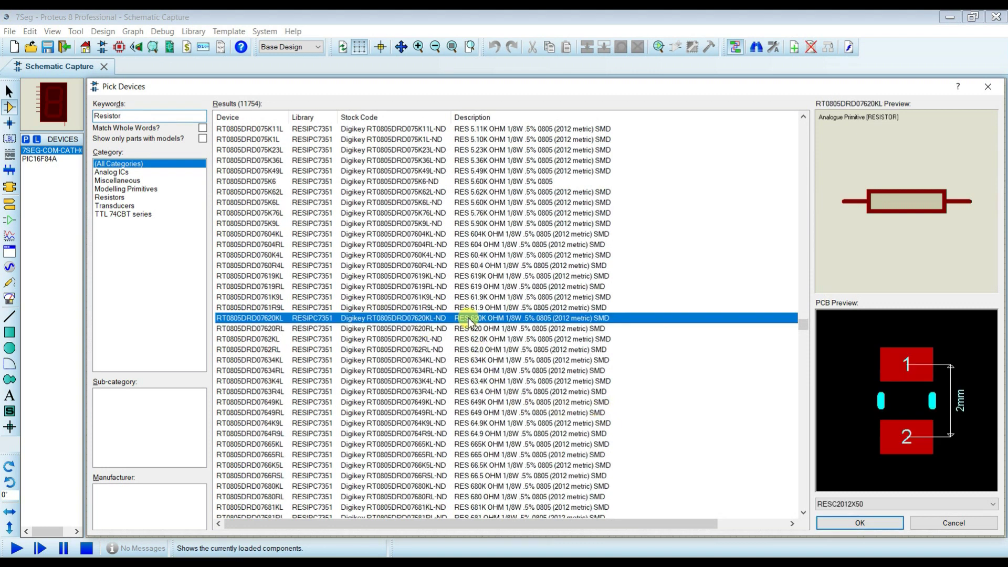
click(472, 308)
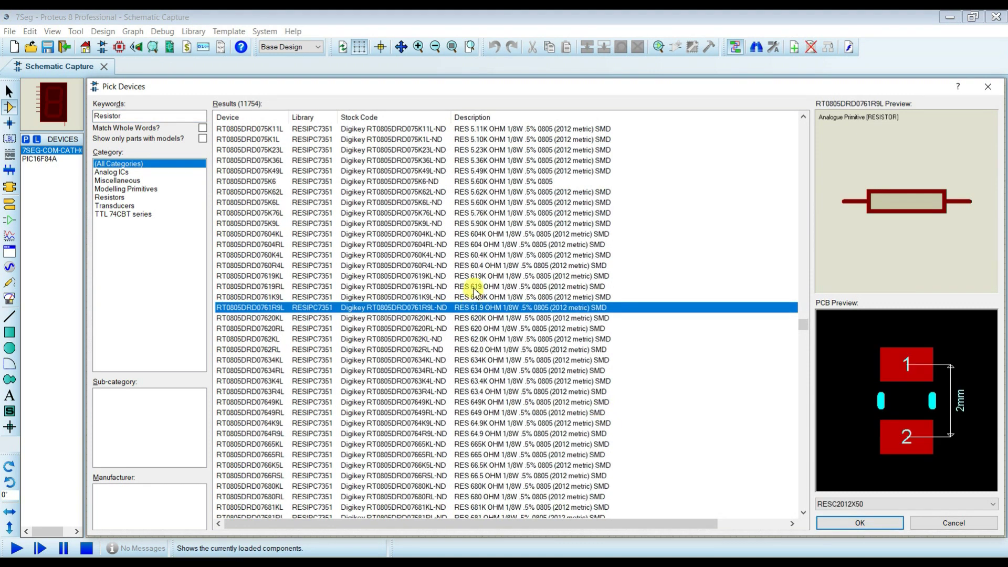
click(473, 287)
click(840, 522)
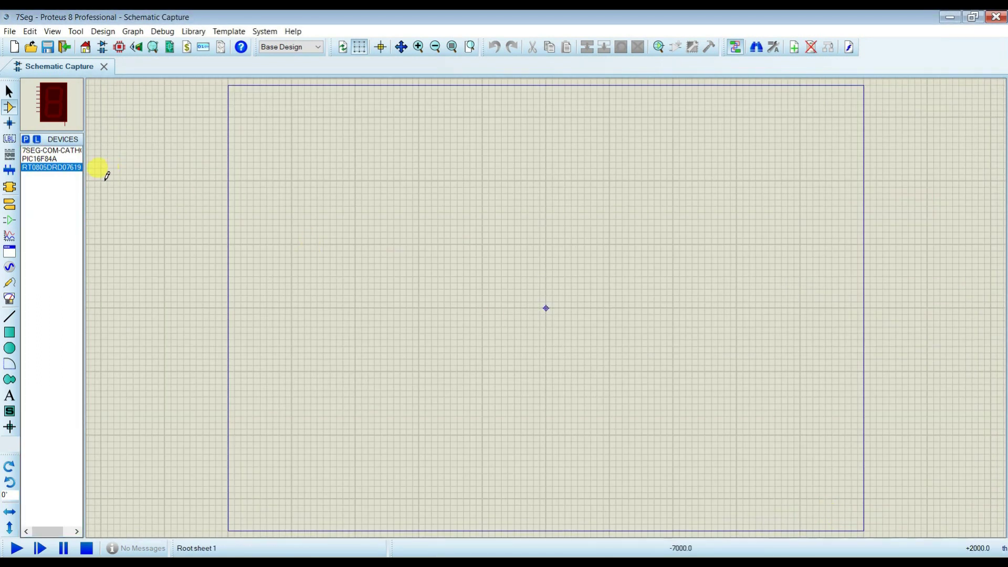
Place the PIC16F84A near the sheet centre and zoom in leaving room on its right.
click(35, 158)
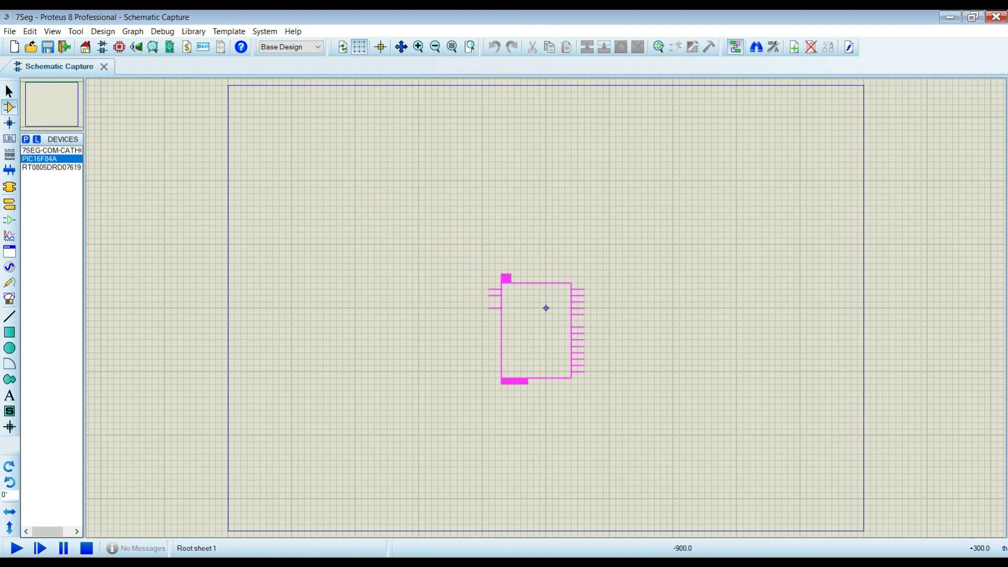
click(547, 307)
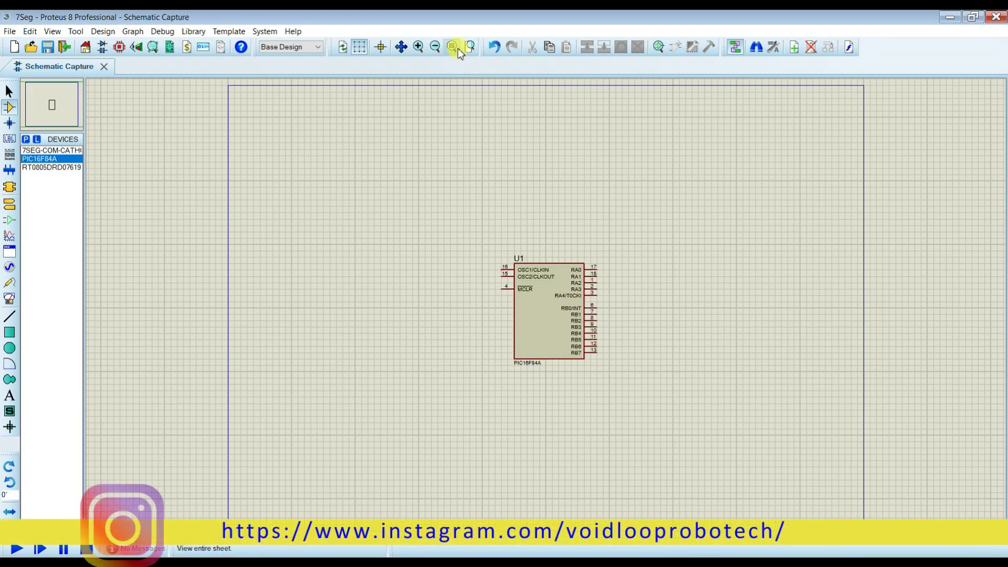
click(418, 46)
click(418, 47)
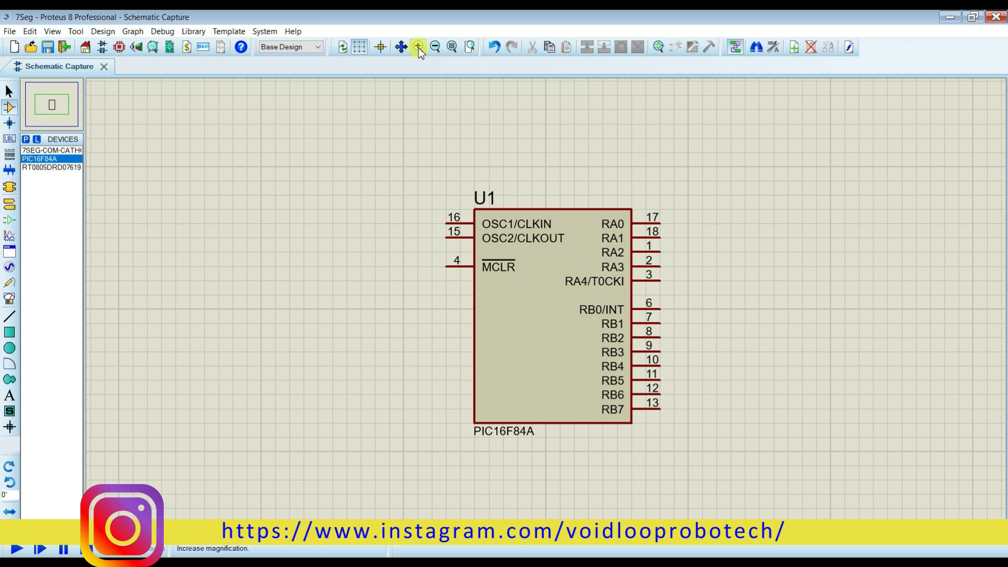
click(52, 107)
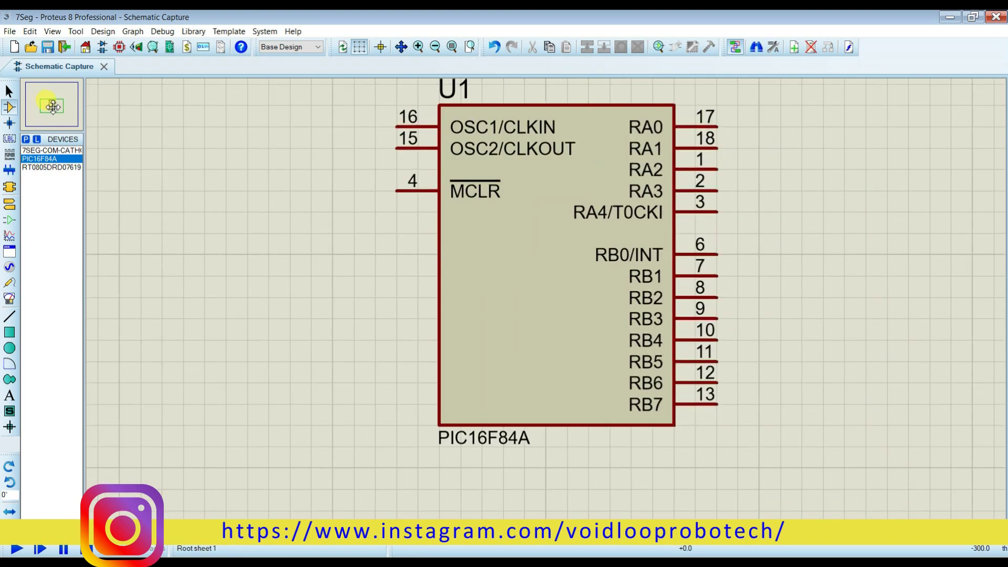
click(57, 105)
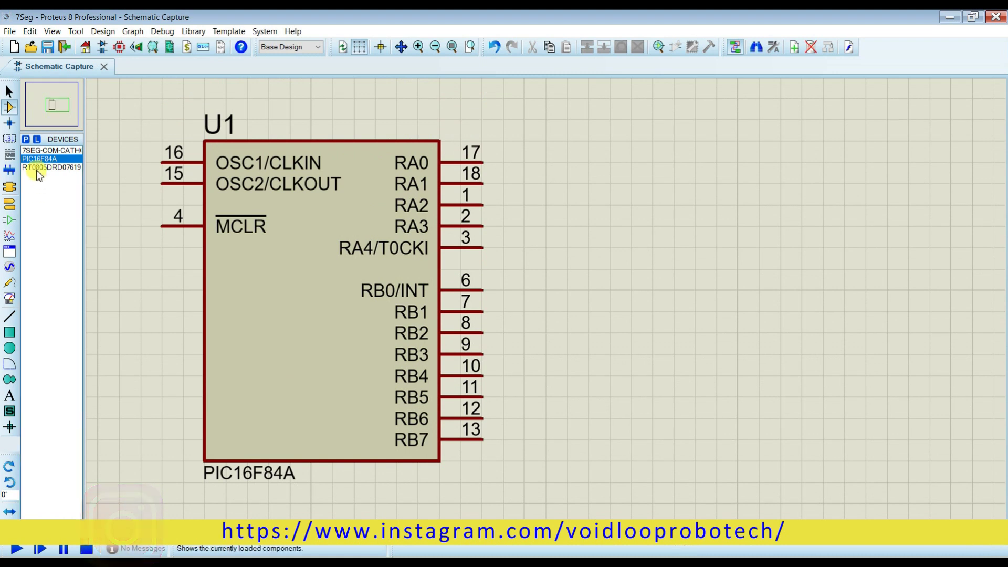
Place the 7SEG-COM-CATHODE display to the right of U1.
click(37, 151)
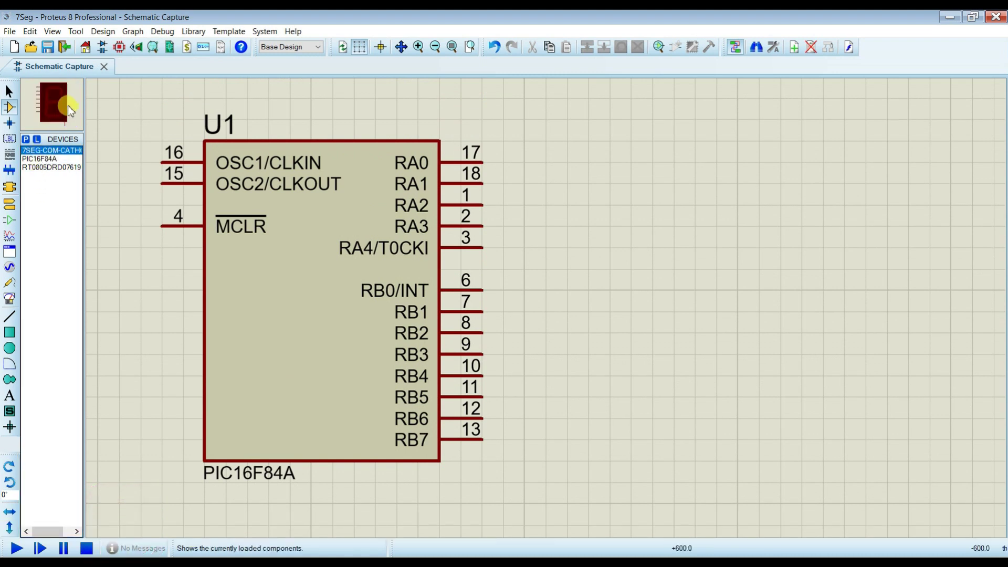
click(581, 311)
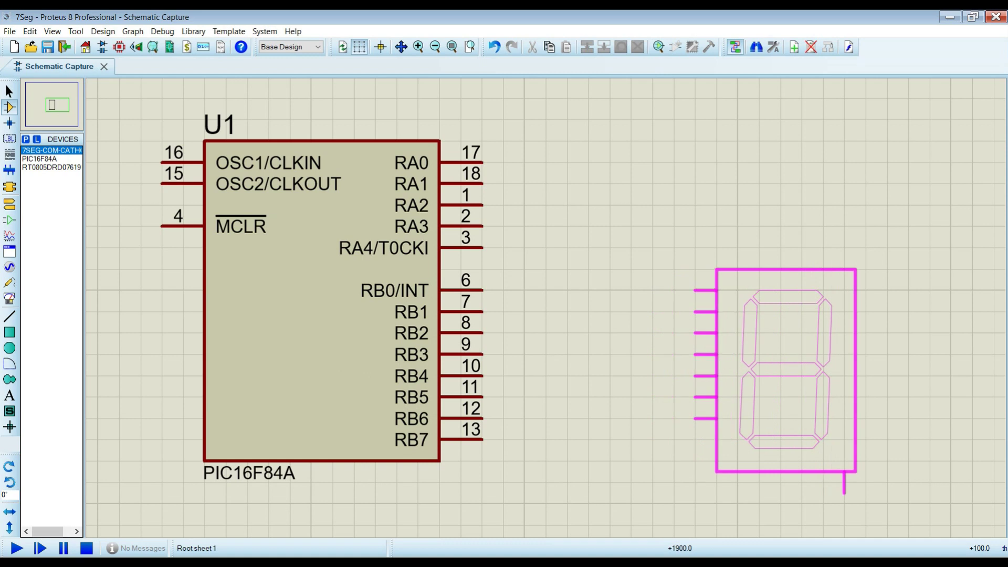
click(716, 270)
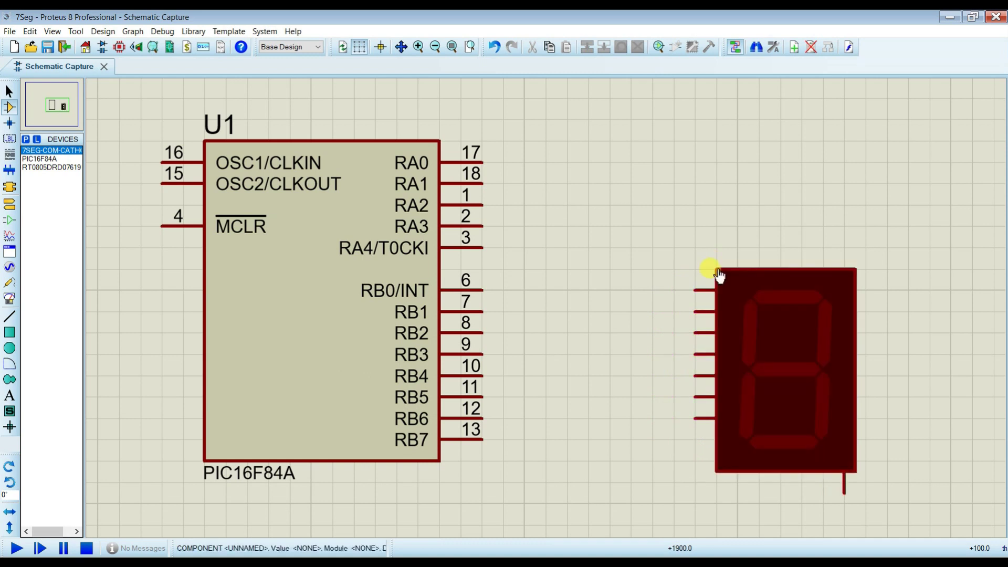
click(41, 161)
click(49, 167)
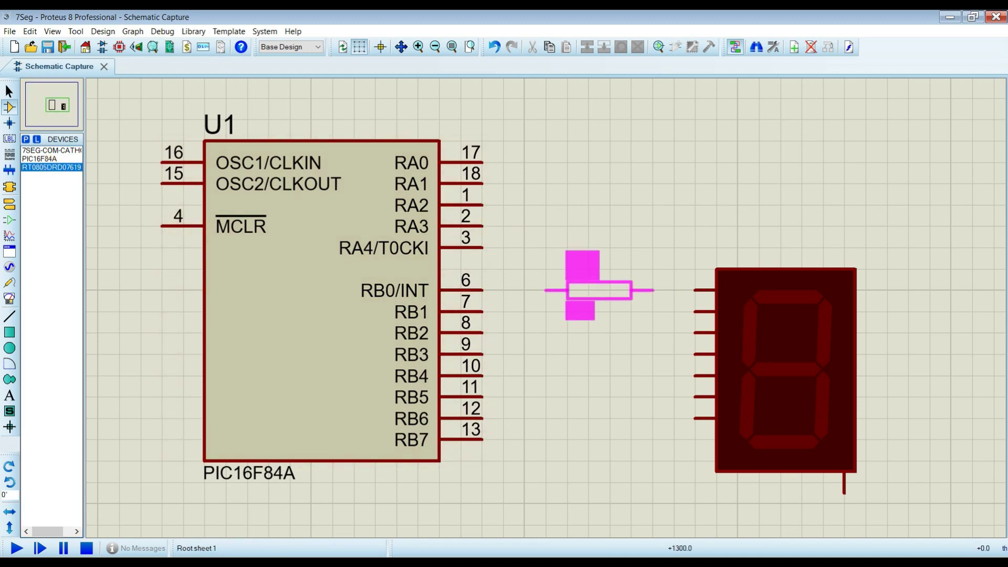
Place resistors R1–R7 in a column between the PIC's RB pins and the display.
click(576, 291)
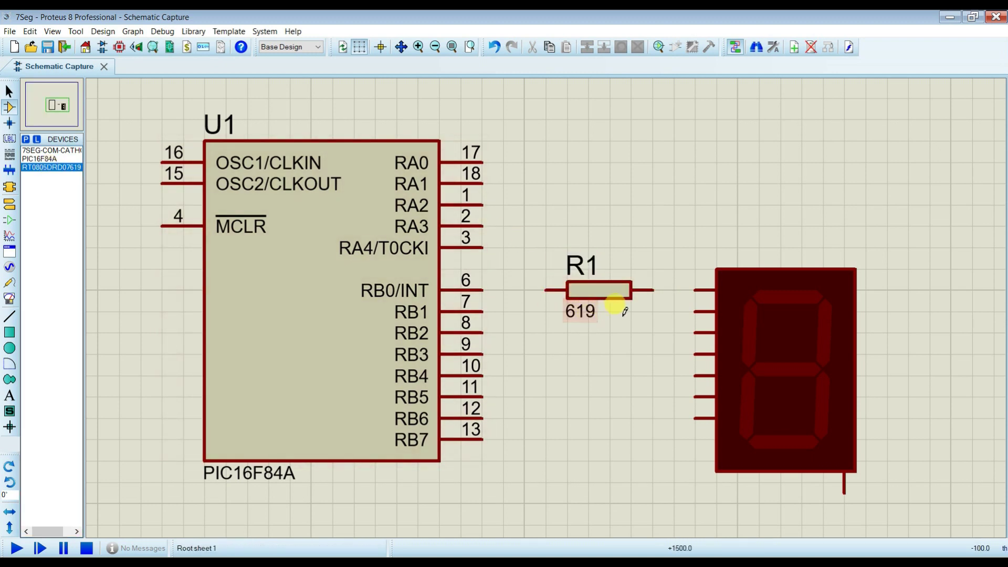
click(605, 313)
click(605, 334)
click(605, 355)
click(605, 376)
click(605, 397)
click(606, 418)
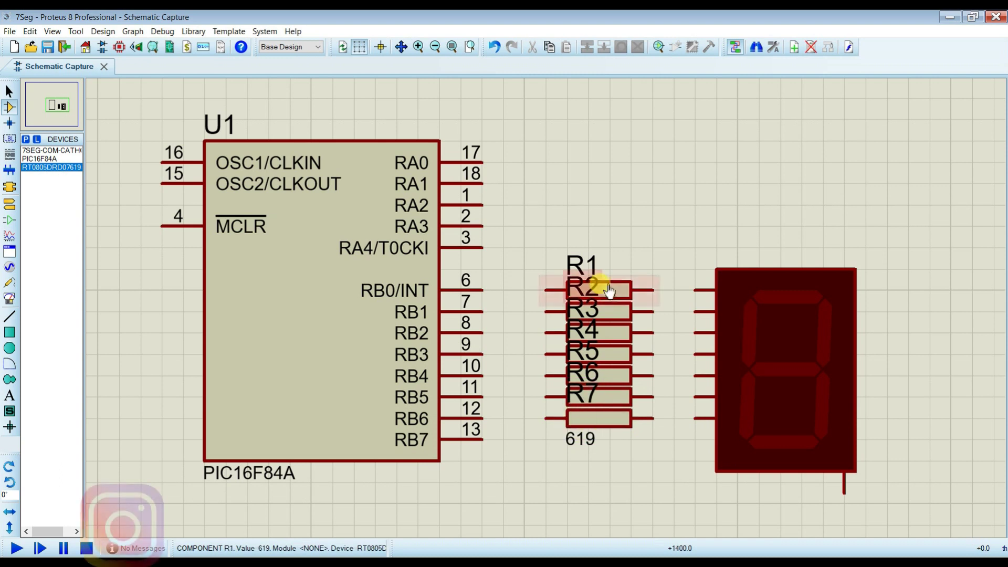
Change resistors R1–R4 from 619 to 220 ohms in Edit Component.
double_click(610, 290)
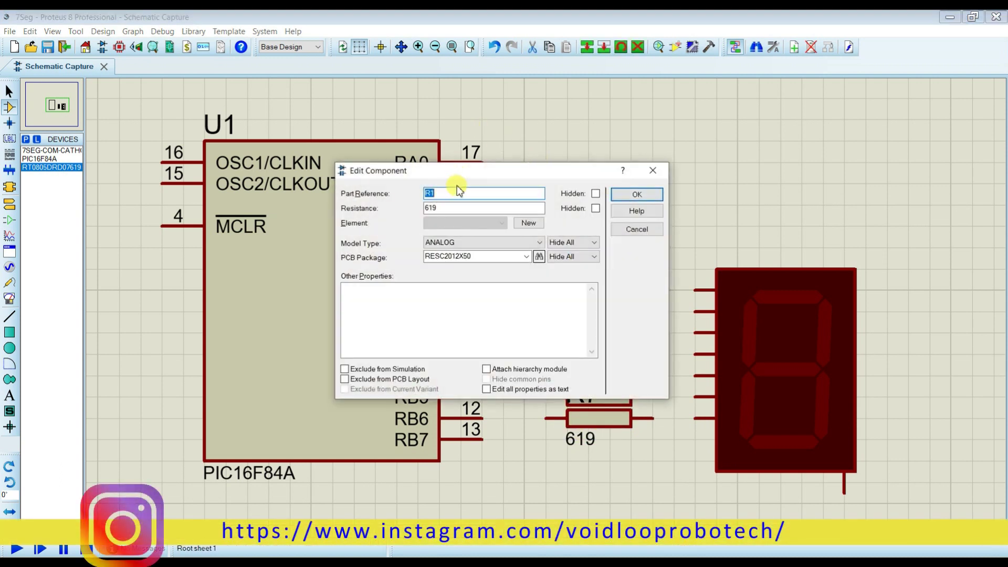
drag(453, 208, 407, 208)
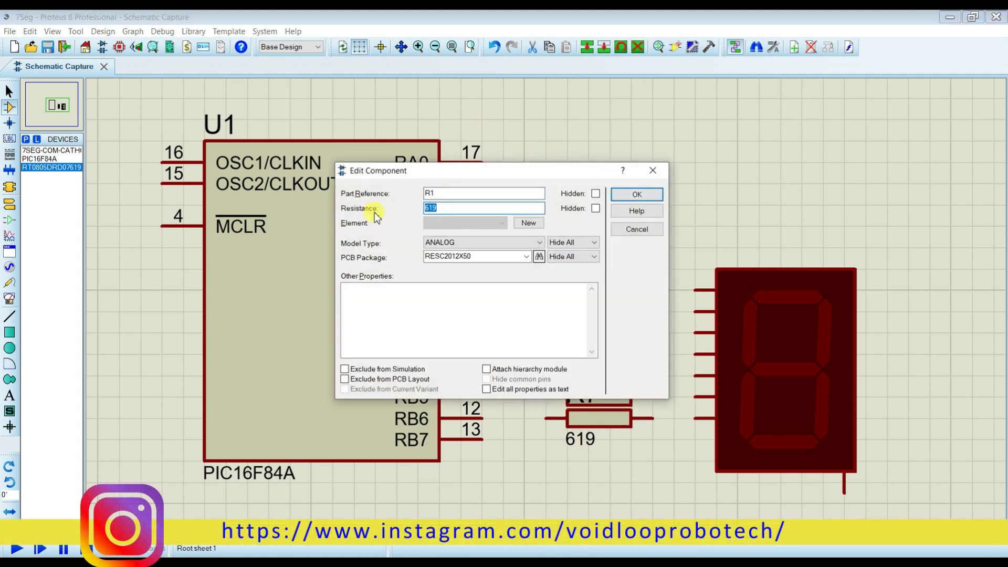
text(220)
key(Return)
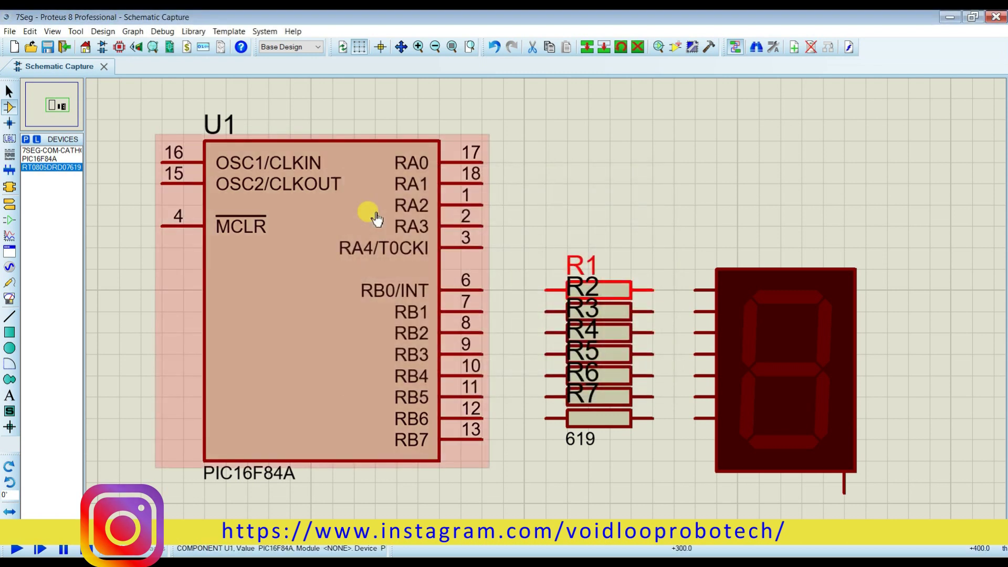
double_click(605, 312)
text(220)
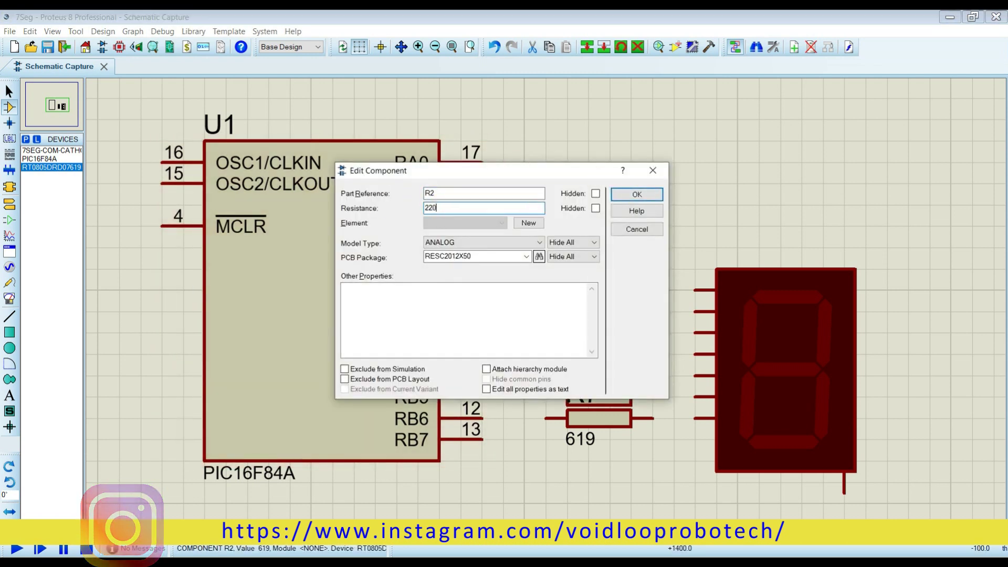
key(Return)
double_click(602, 332)
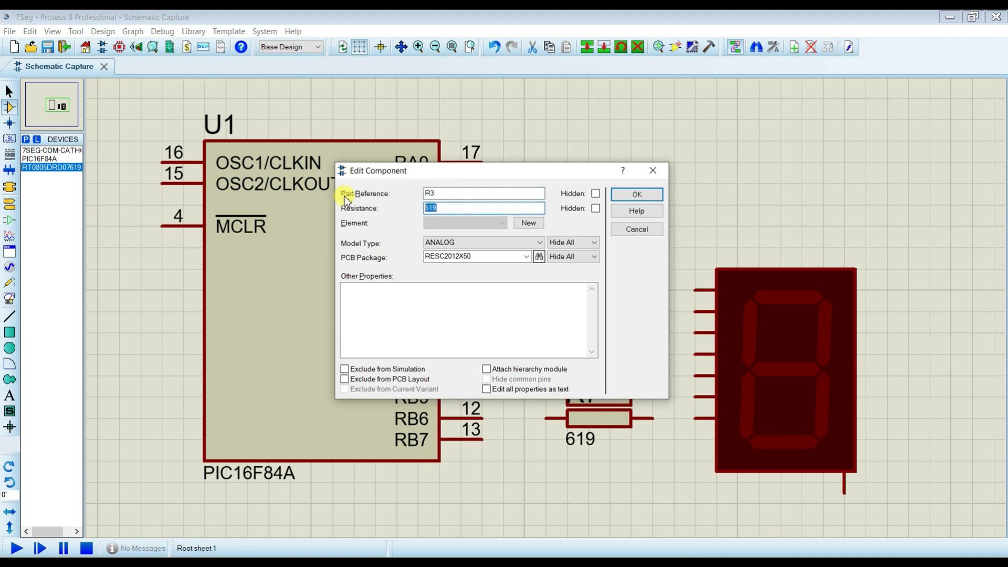
key(Return)
double_click(599, 352)
key(Return)
Change resistors R5–R7 to 220 ohms as well.
double_click(568, 356)
key(Return)
double_click(587, 379)
key(Tab)
text(220)
key(Return)
double_click(561, 420)
click(556, 415)
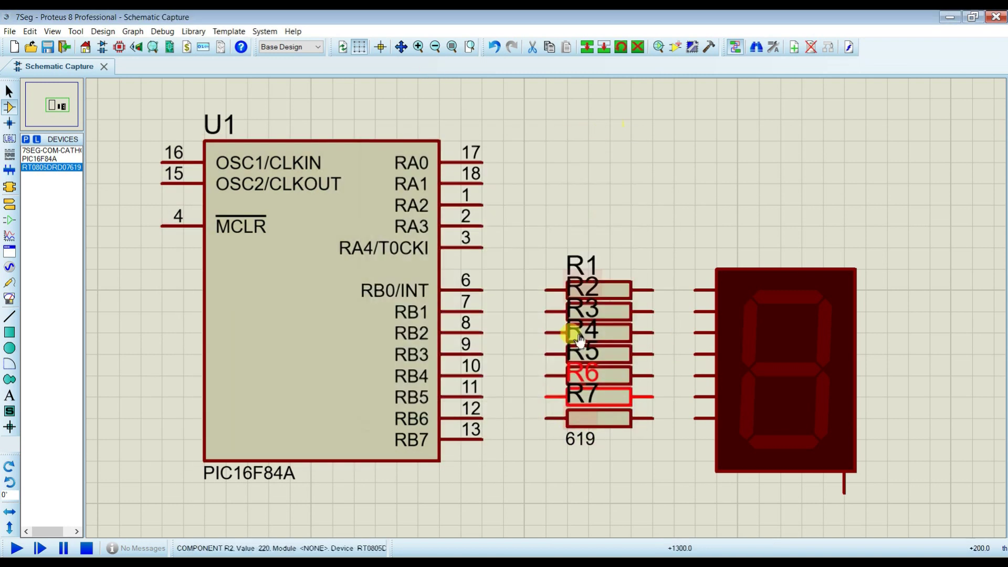
double_click(591, 418)
key(Tab)
text(220)
key(Return)
click(649, 194)
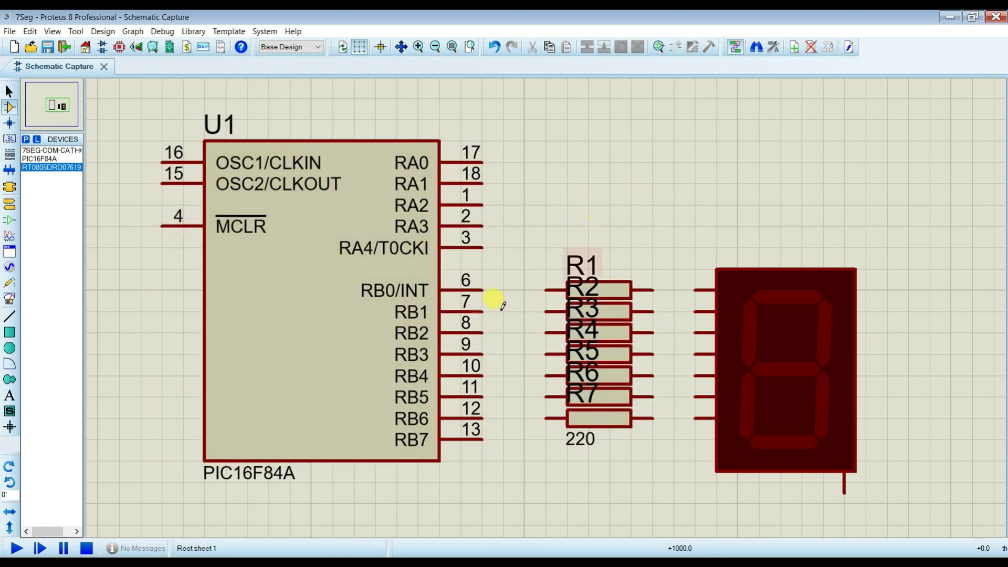
Wire pins RB0–RB6 to the left ends of the seven resistors.
click(547, 290)
click(482, 312)
click(548, 311)
click(483, 354)
click(548, 354)
click(482, 375)
click(482, 396)
click(547, 396)
click(482, 418)
Wire each resistor's right end to the display's segment input pins.
click(547, 417)
click(654, 290)
click(698, 290)
click(654, 312)
click(698, 311)
click(654, 332)
click(697, 333)
click(655, 354)
click(697, 353)
click(654, 376)
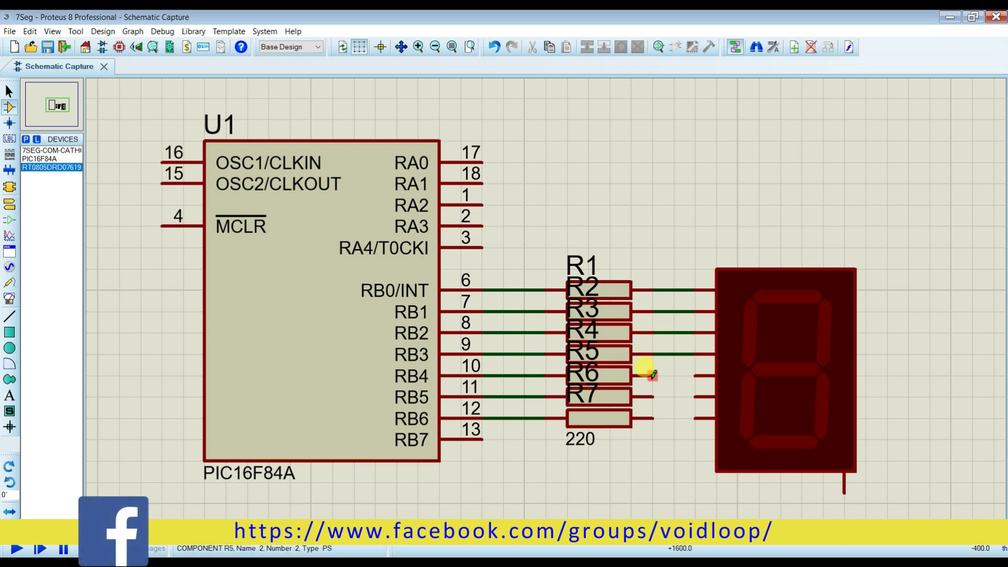
click(697, 376)
click(654, 396)
click(698, 397)
click(654, 418)
click(697, 417)
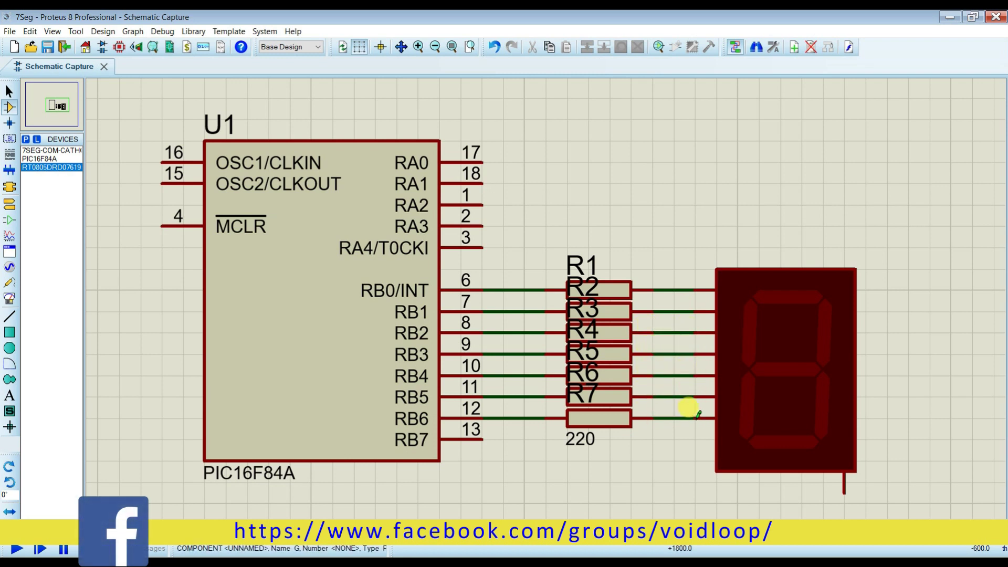
Place a GROUND terminal below the display's common pin and recentre the circuit.
click(9, 203)
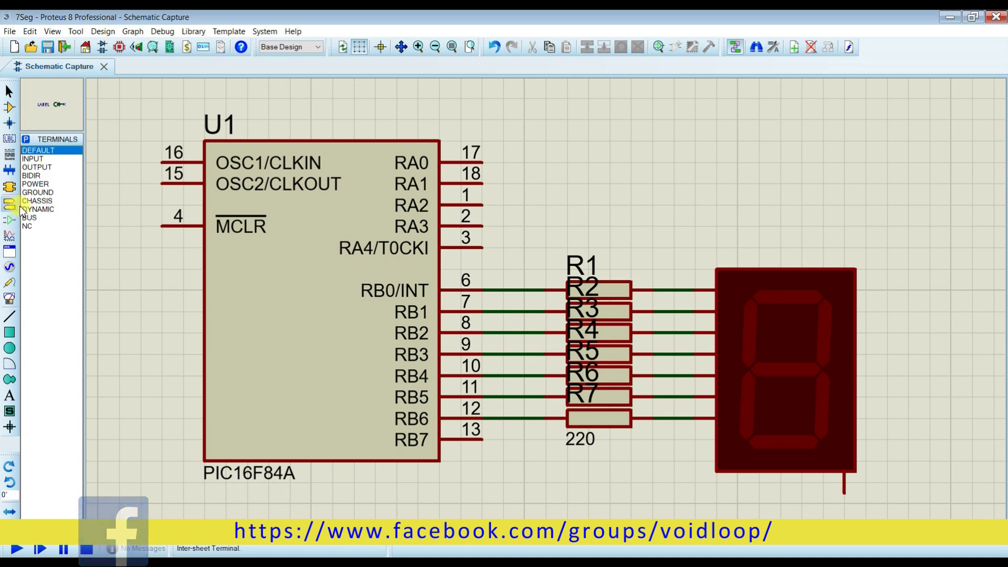
click(38, 192)
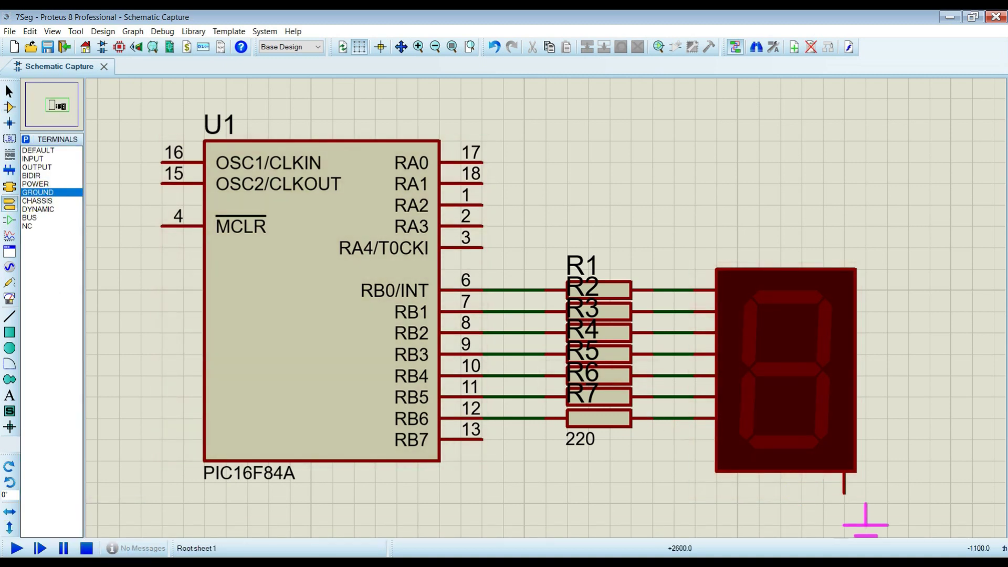
click(846, 527)
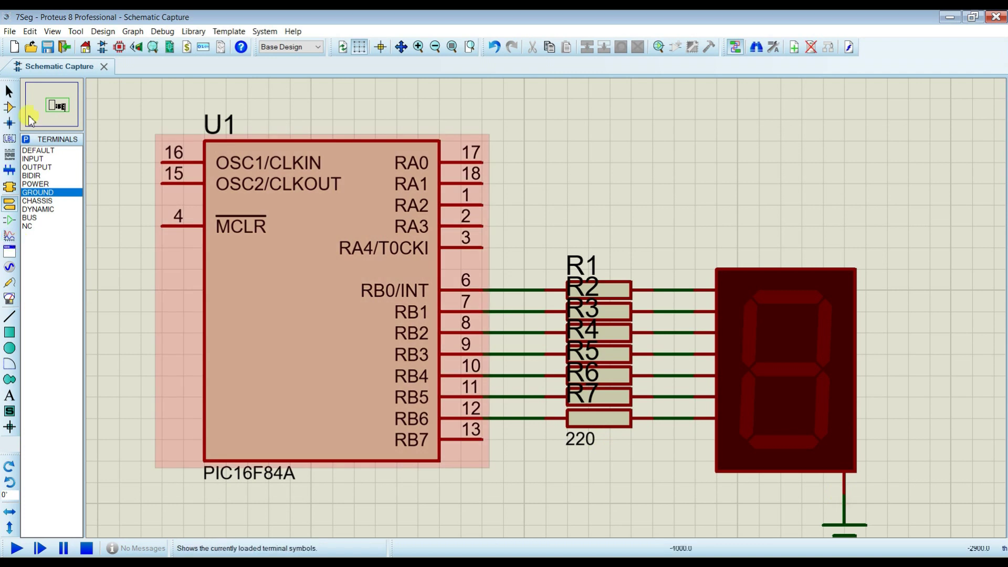
click(61, 105)
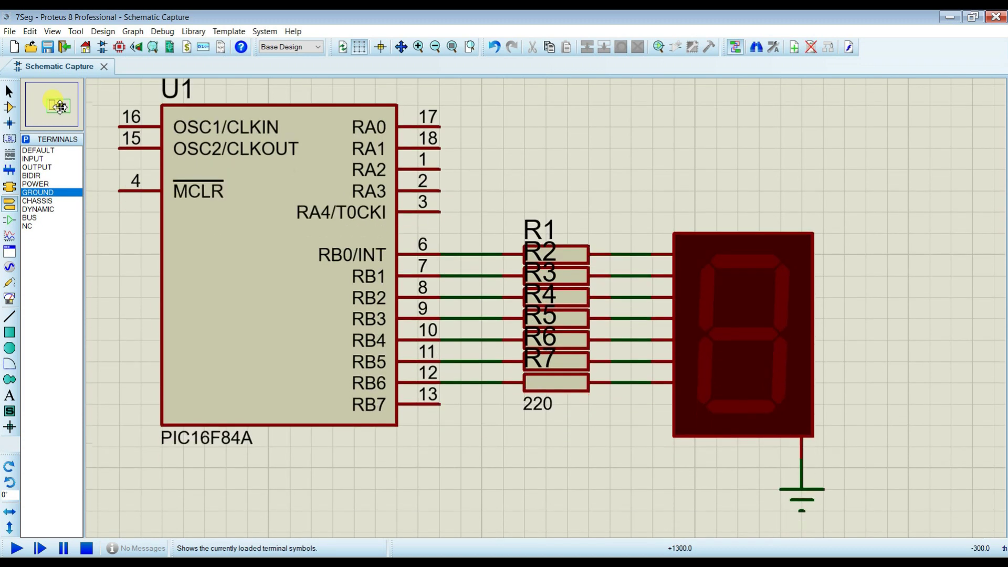
click(59, 106)
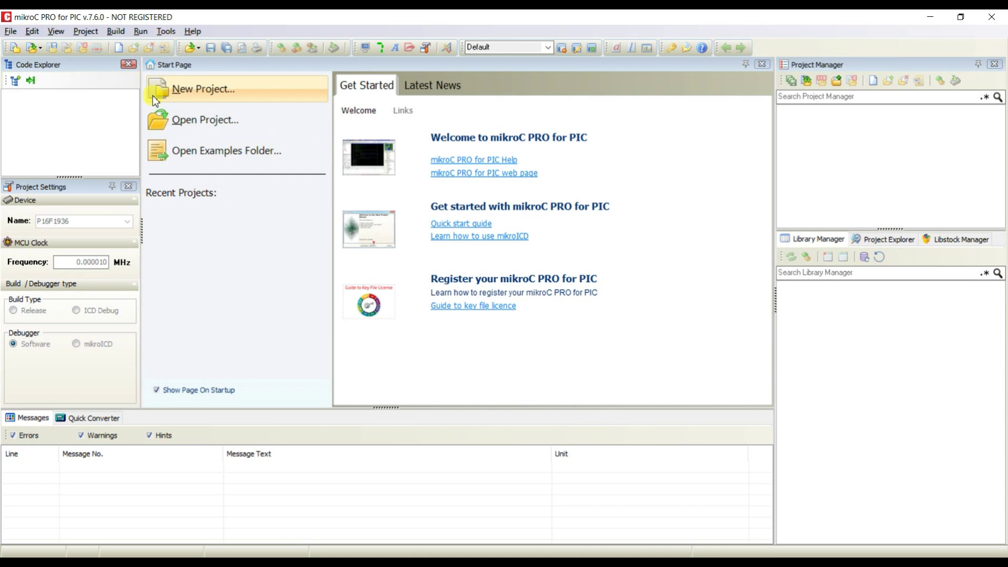
Start a new project named 7Seg in the project folder targeting the P16F84A.
click(177, 95)
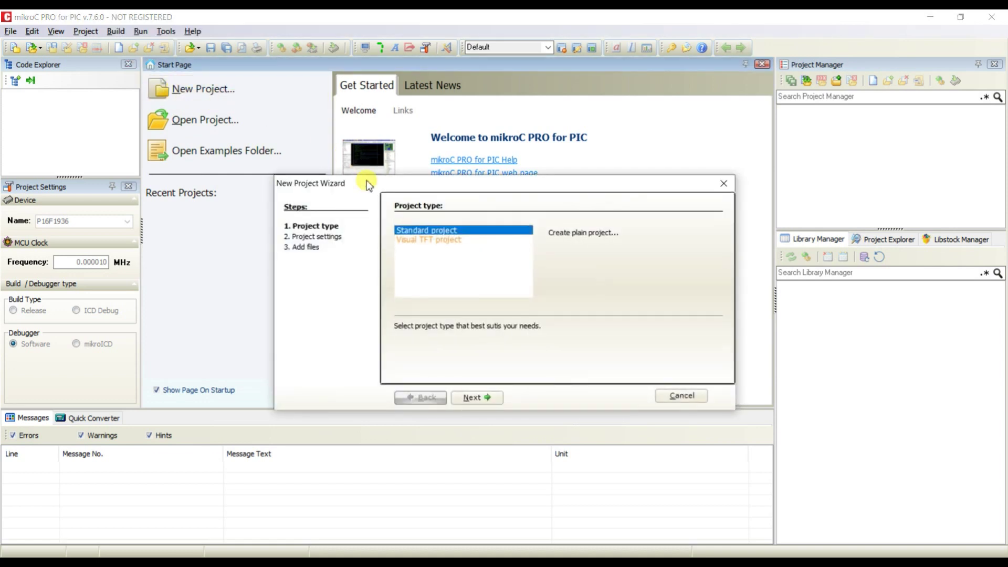
click(477, 398)
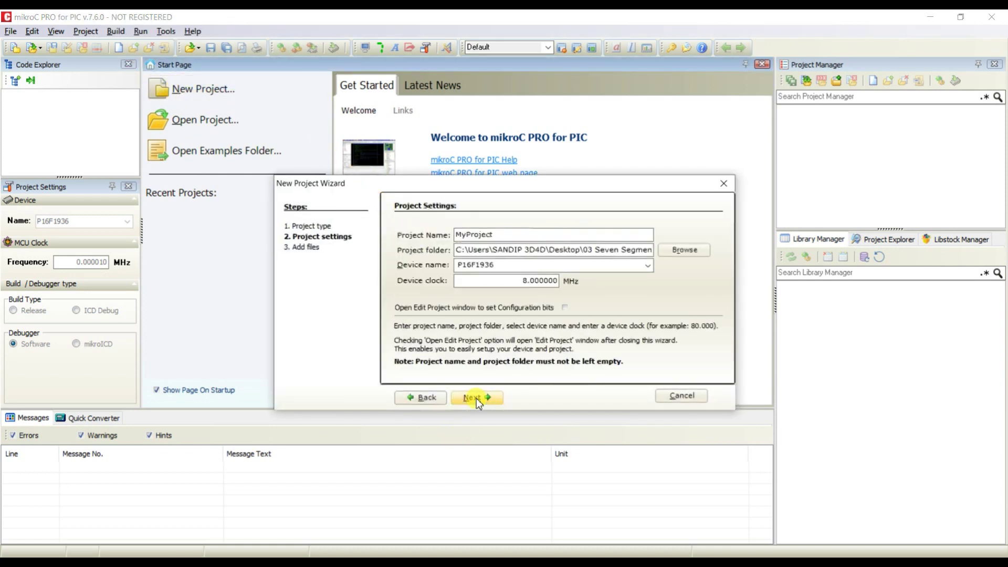
double_click(496, 235)
text(7Seg)
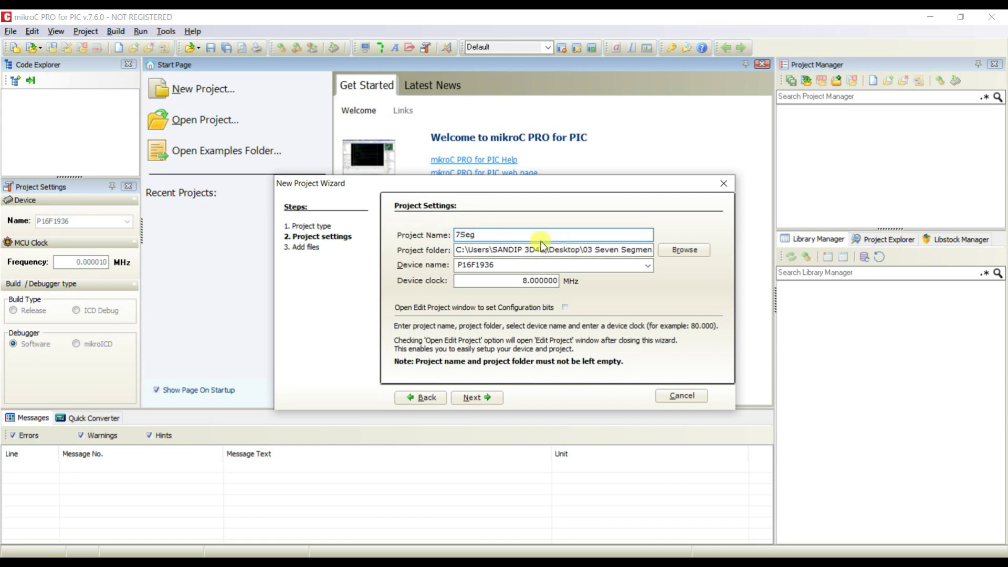
click(685, 249)
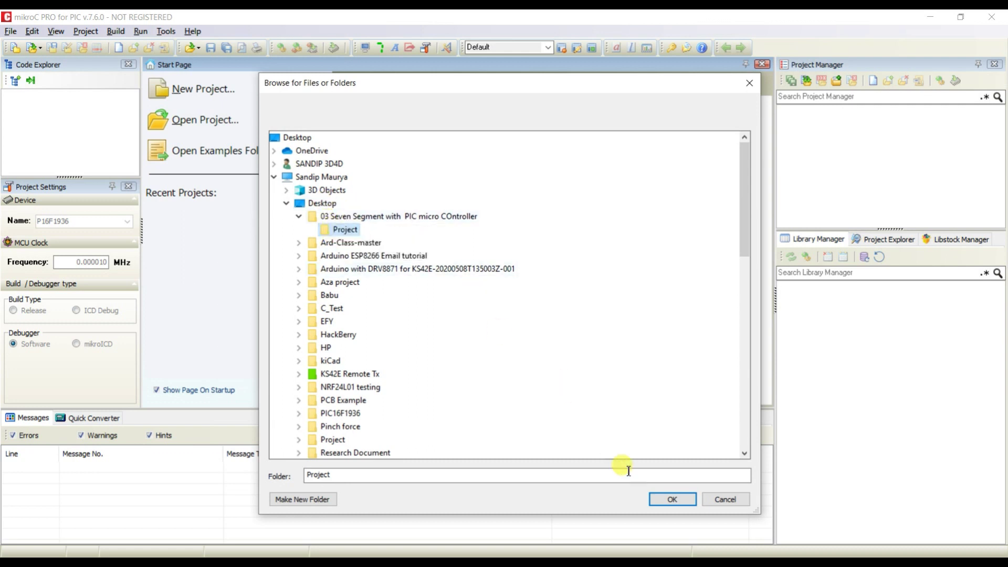
click(654, 498)
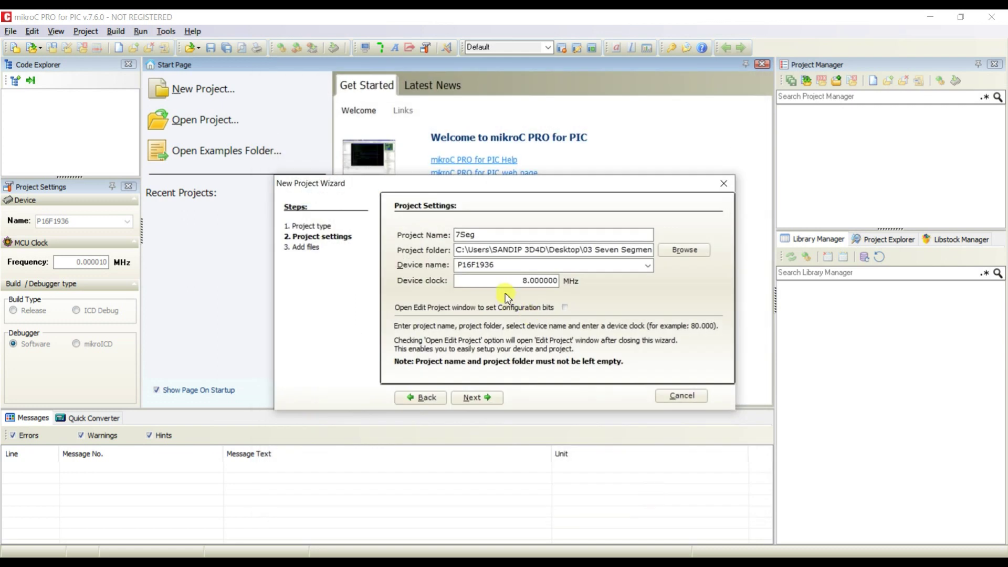
click(648, 265)
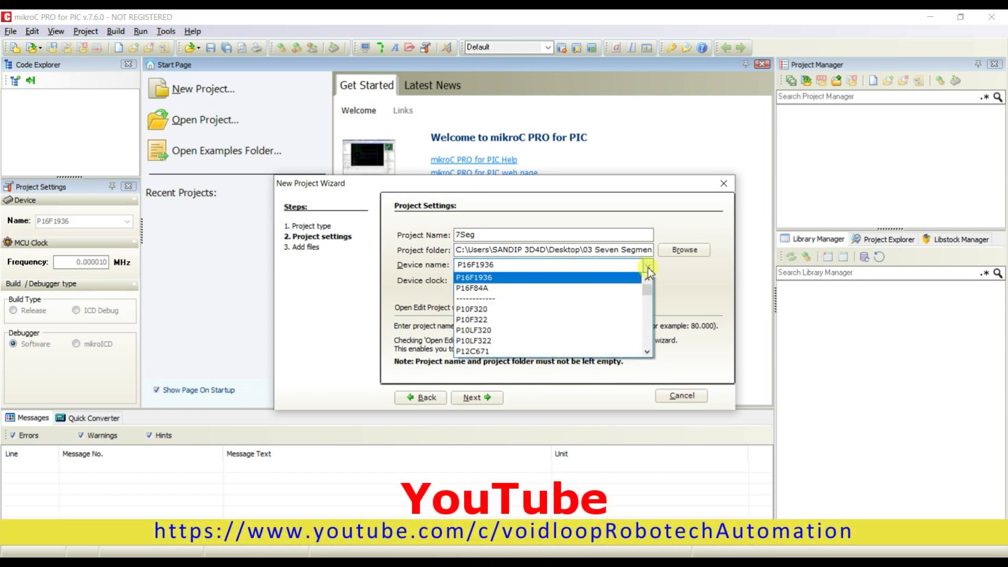
click(500, 287)
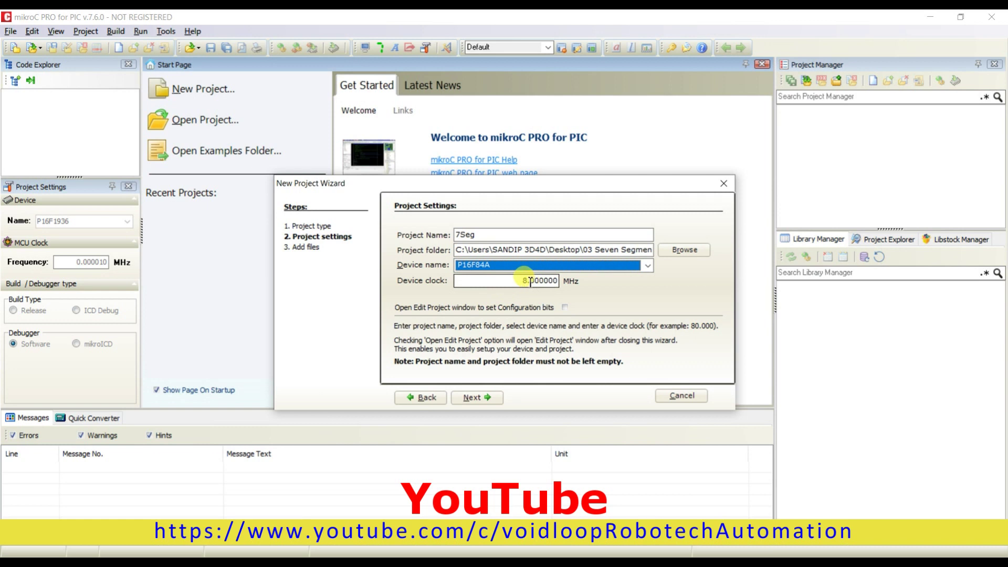
Dismiss the illegal file name errors, rename the project to Seven_Seg and finish the wizard.
click(483, 397)
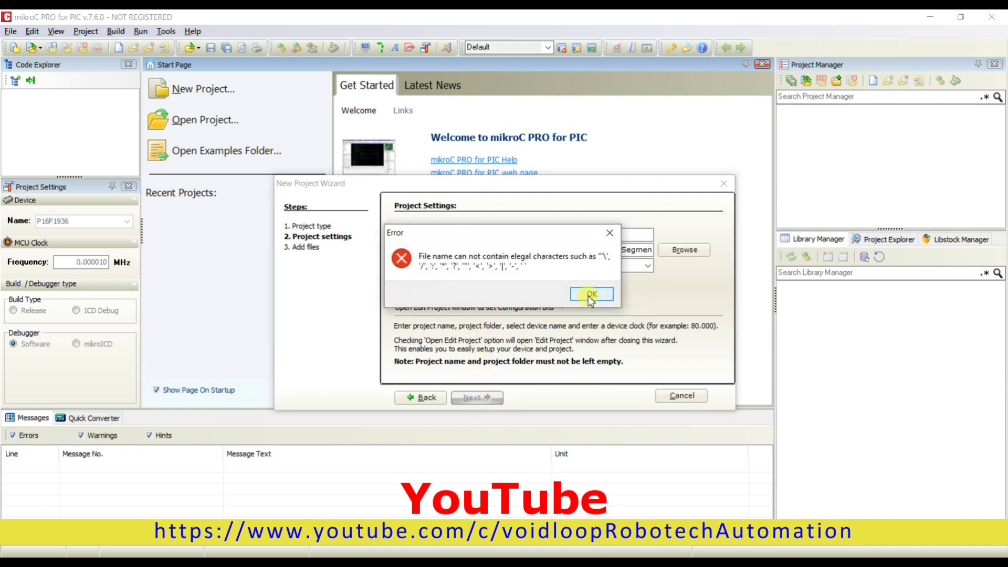
click(590, 298)
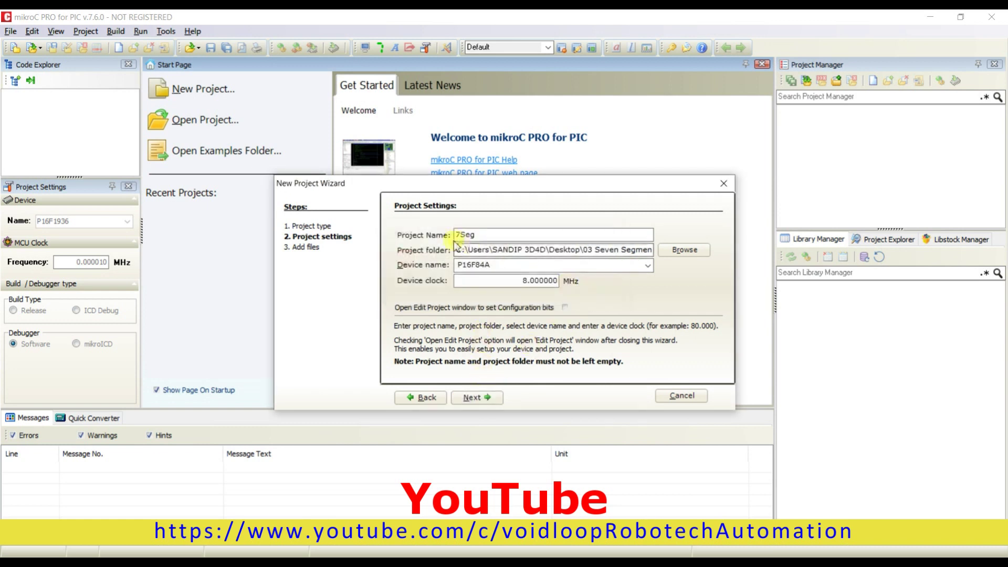
click(481, 400)
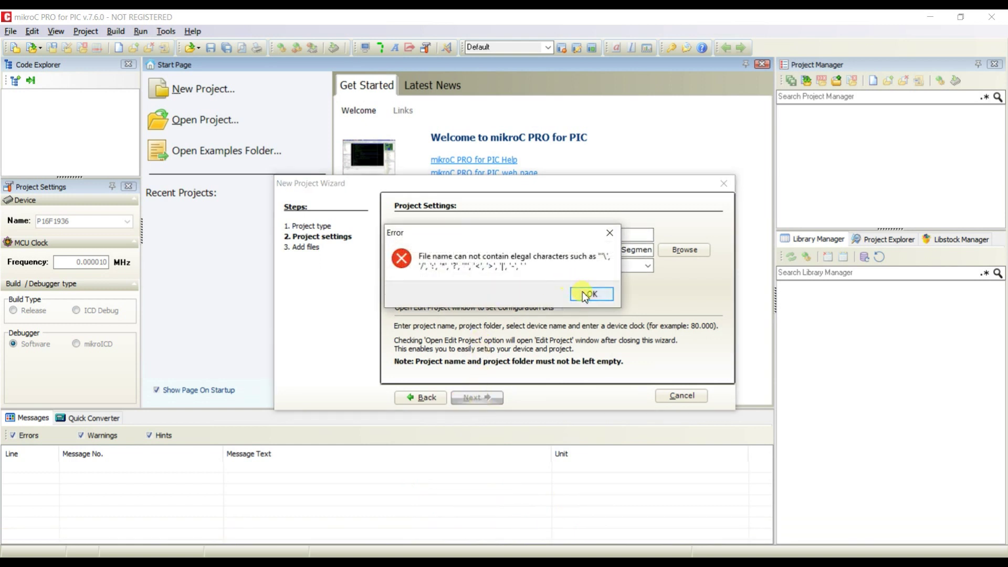
click(583, 294)
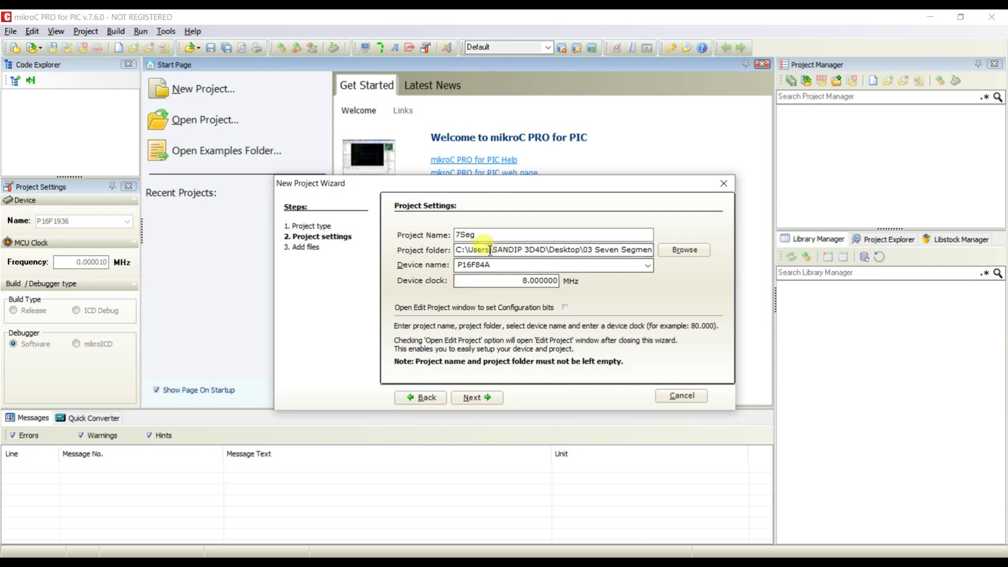
double_click(459, 235)
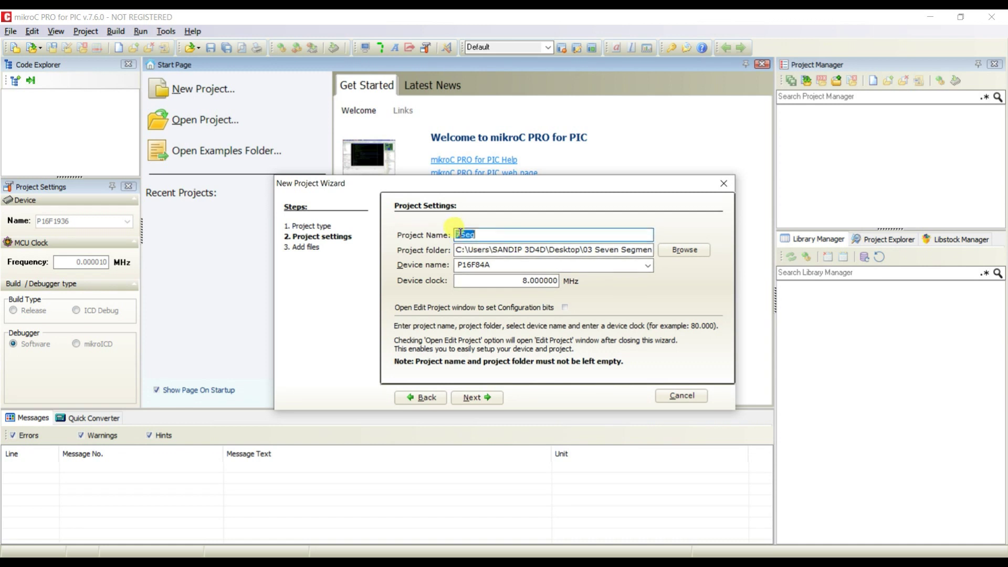
text(Seven_)
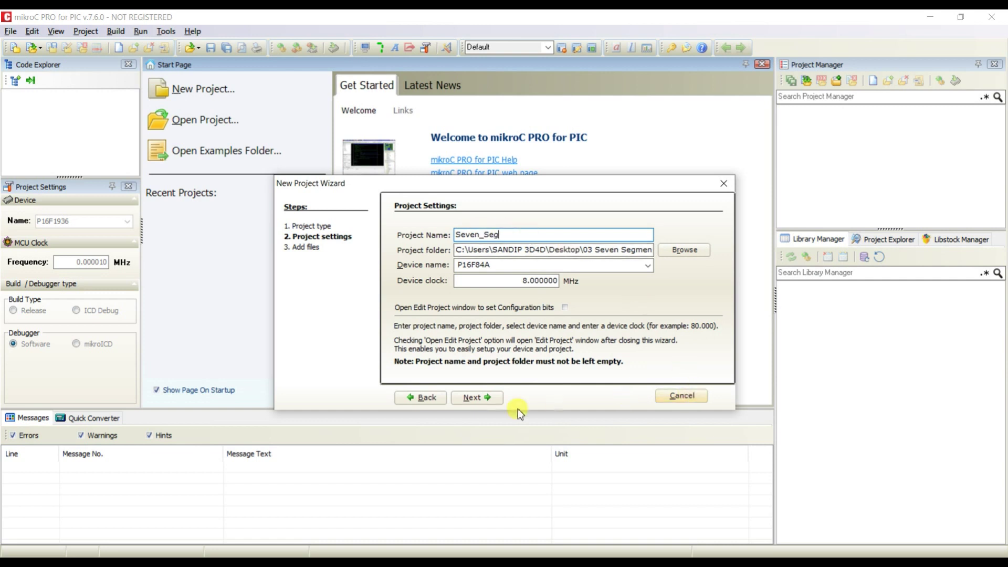
click(468, 400)
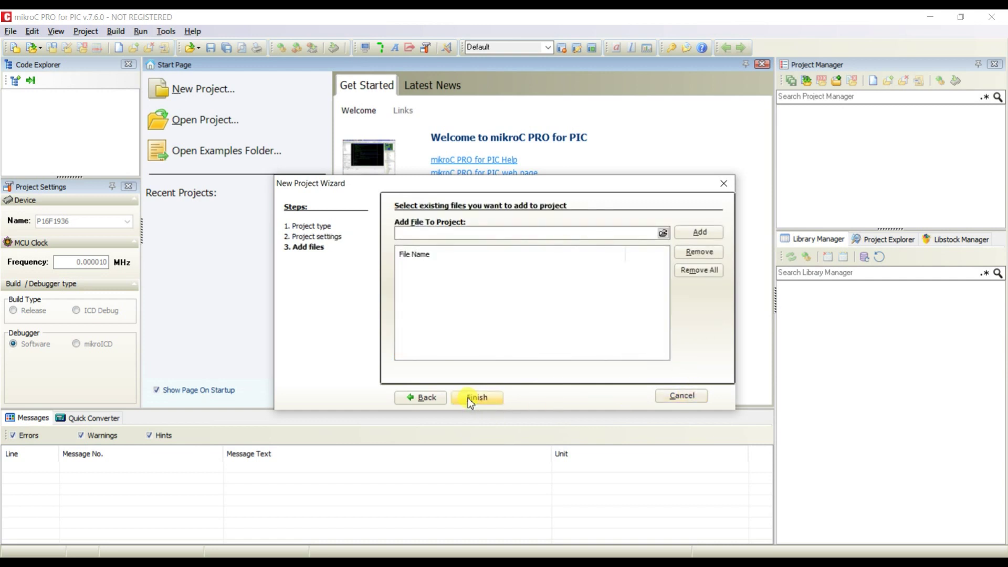
click(468, 400)
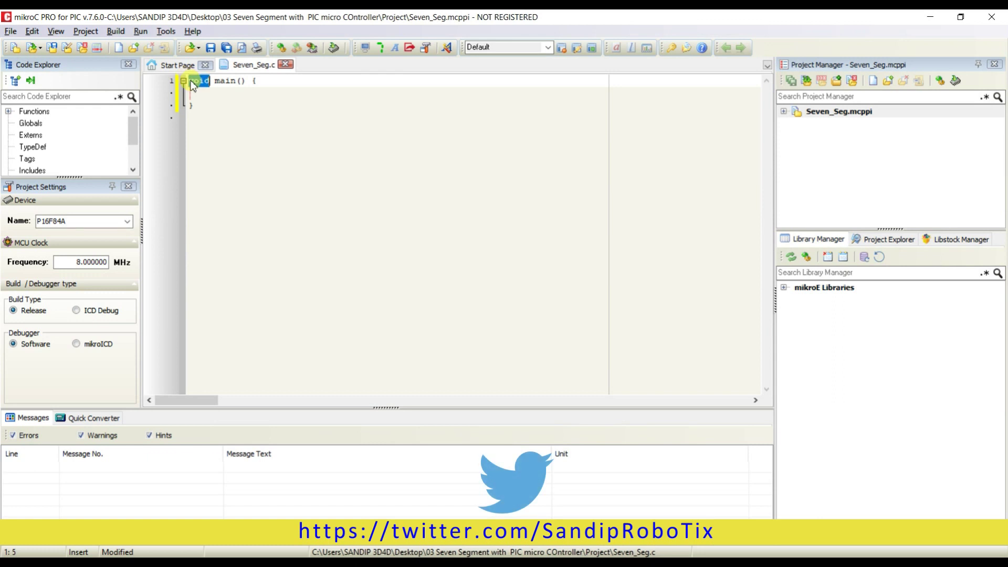
Add blank lines around main and write TRISB = 0xFF; as its first statement.
key(Return)
key(Return)
key(Return)
key(Up)
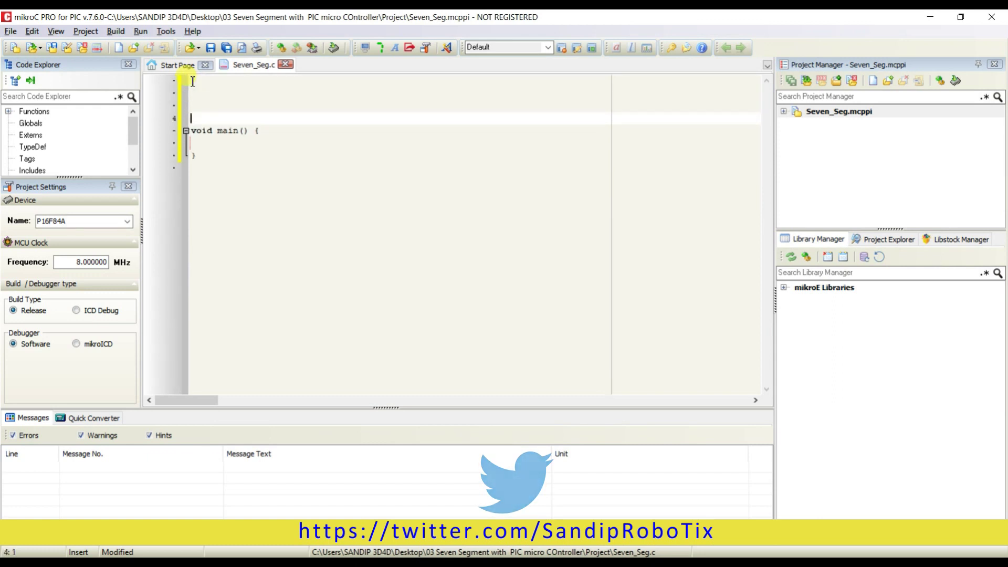
click(264, 132)
key(Return)
key(Return)
key(Return)
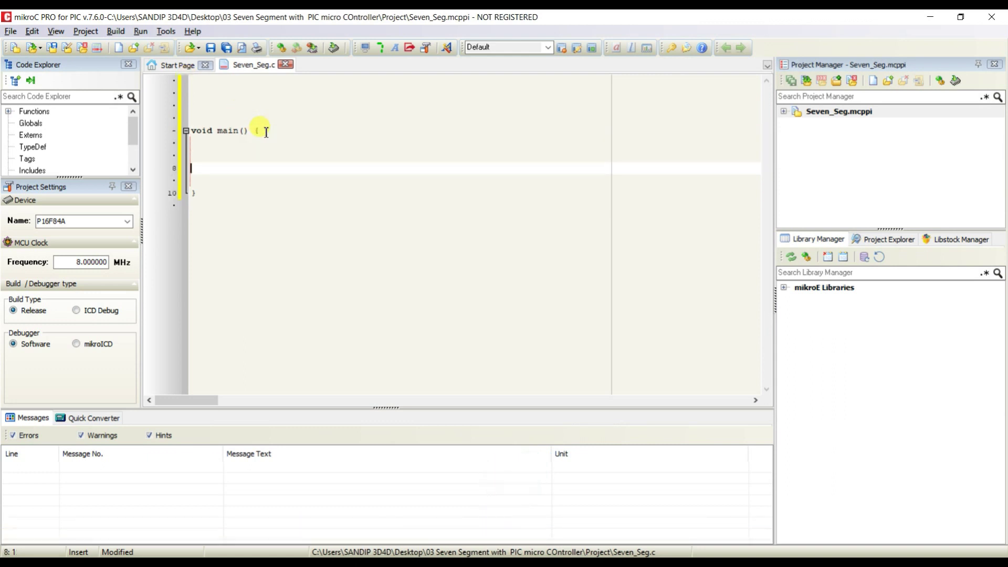
click(266, 132)
key(Return)
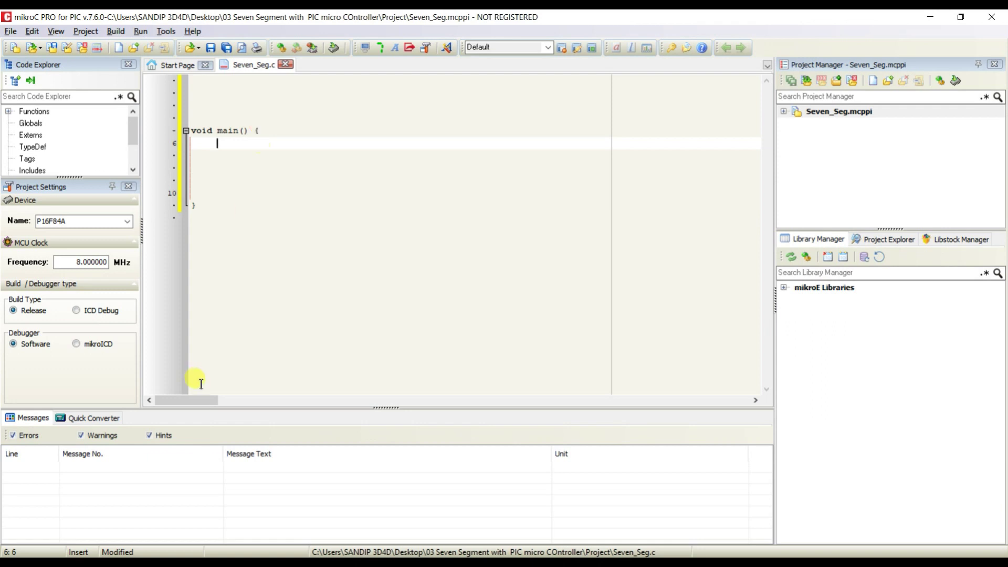
click(168, 512)
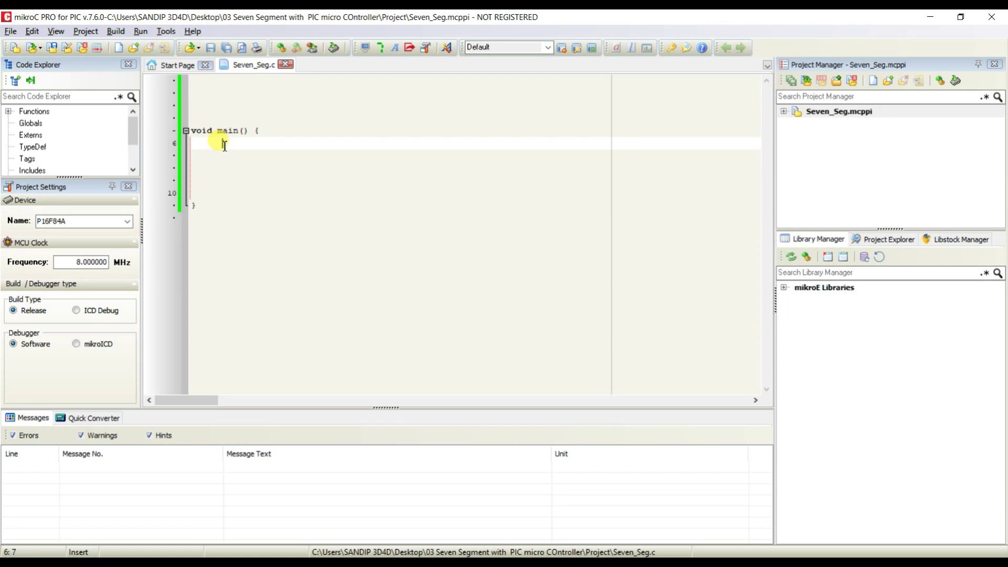
text(TRIS)
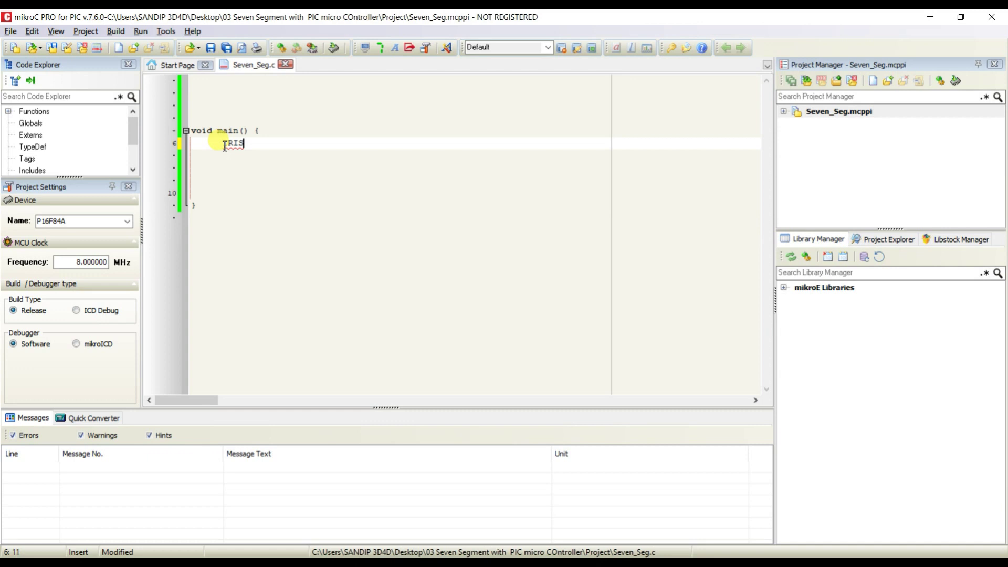
text(E)
text(x)
text(FF;)
key(Return)
key(Return)
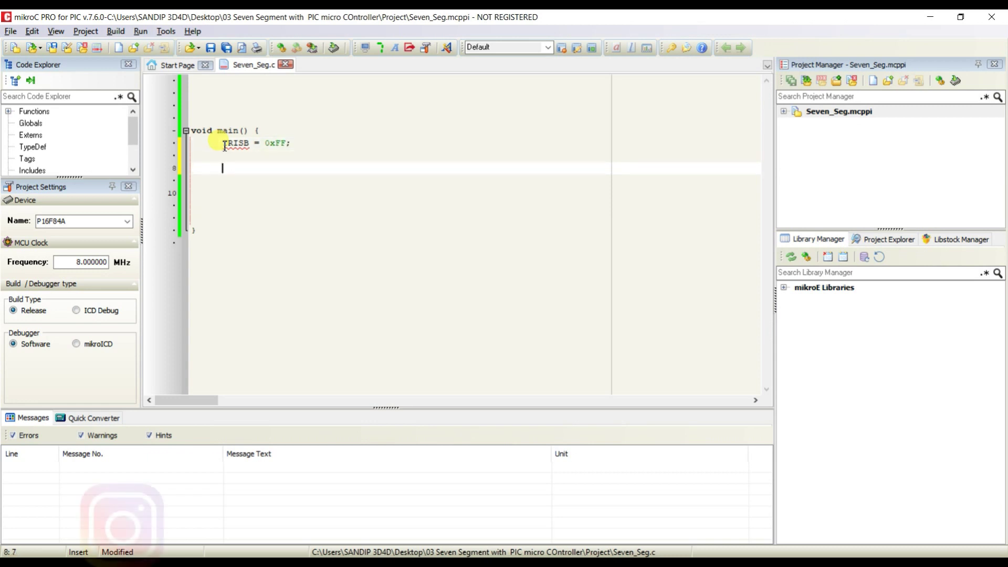
text(while)
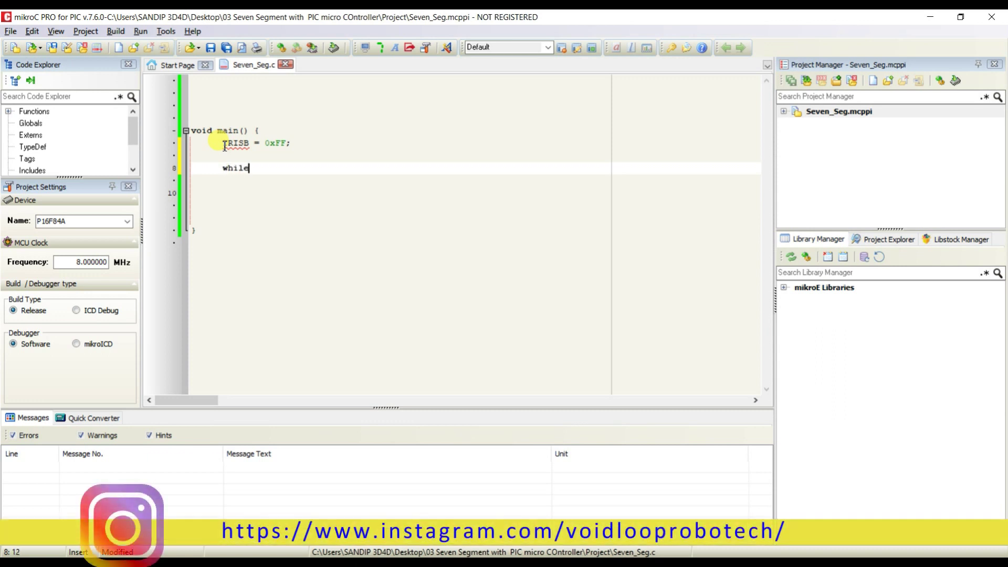
text(())
Write a while(1) loop with PORTB = 0b00111111; // 0 and PORTB = 0b00000110; // 1.
key(Left)
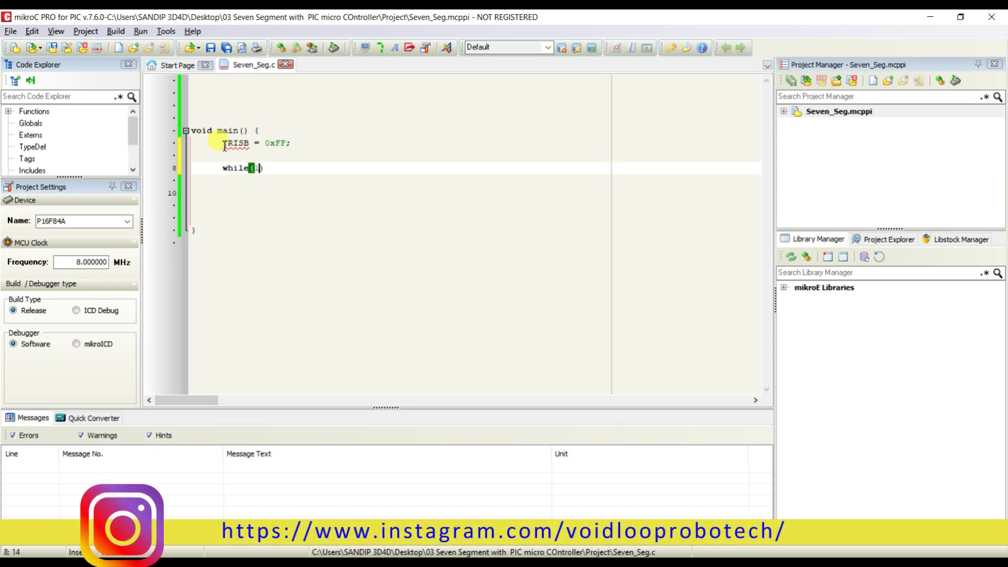
key(Right)
key(Return)
text({)
key(Return)
key(Return)
key(Return)
text(})
key(Left)
key(Return)
key(Up)
key(Up)
key(Up)
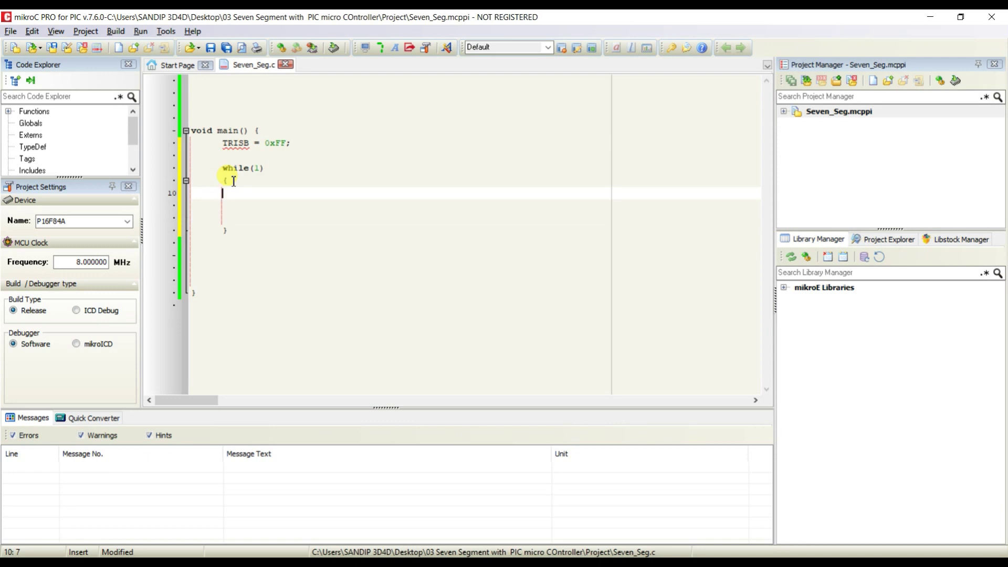
text(PORTB =)
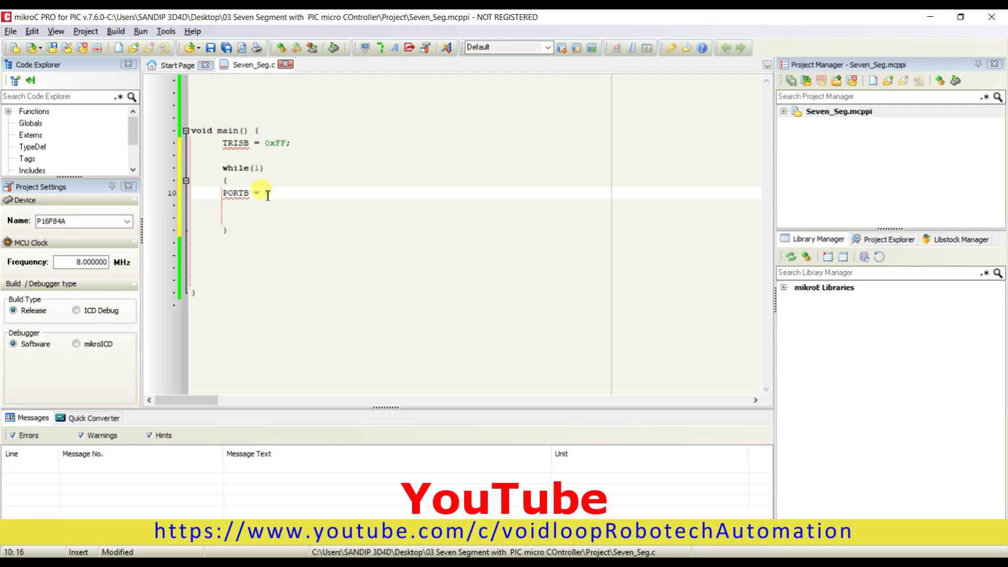
text(0b00)
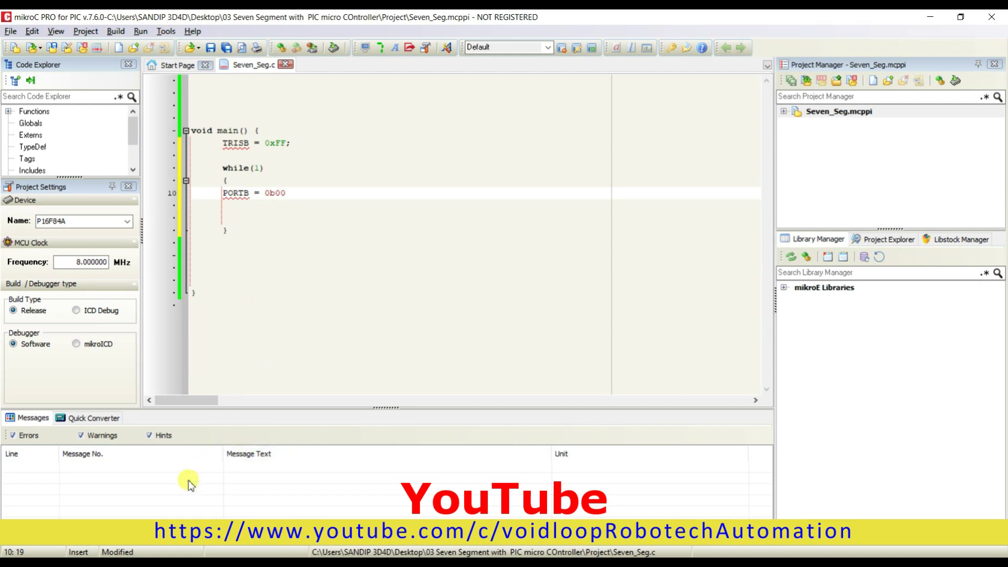
text(11)
text(1111)
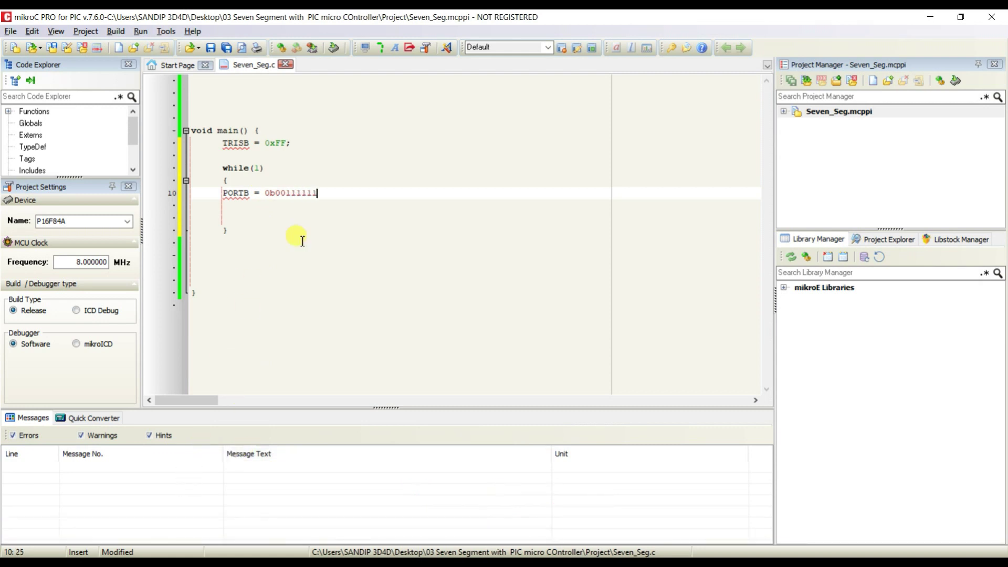
text(;     // 0)
key(Return)
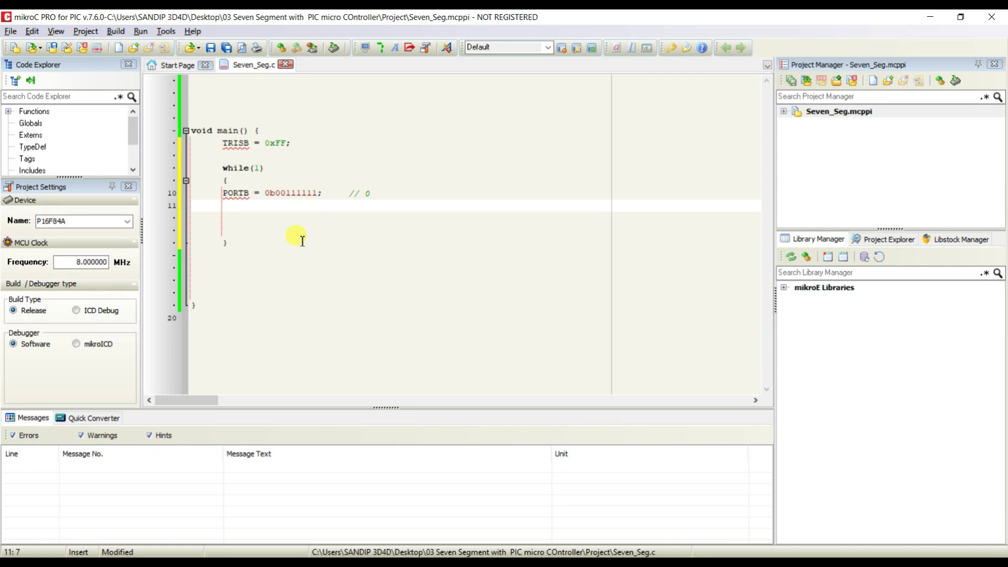
text(PORTB = 0)
text(b0)
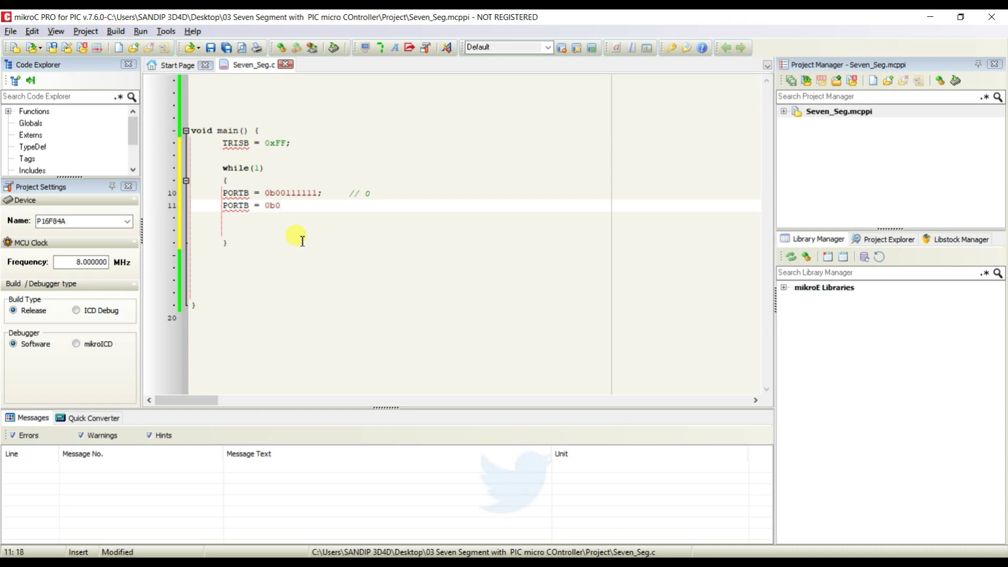
text(000)
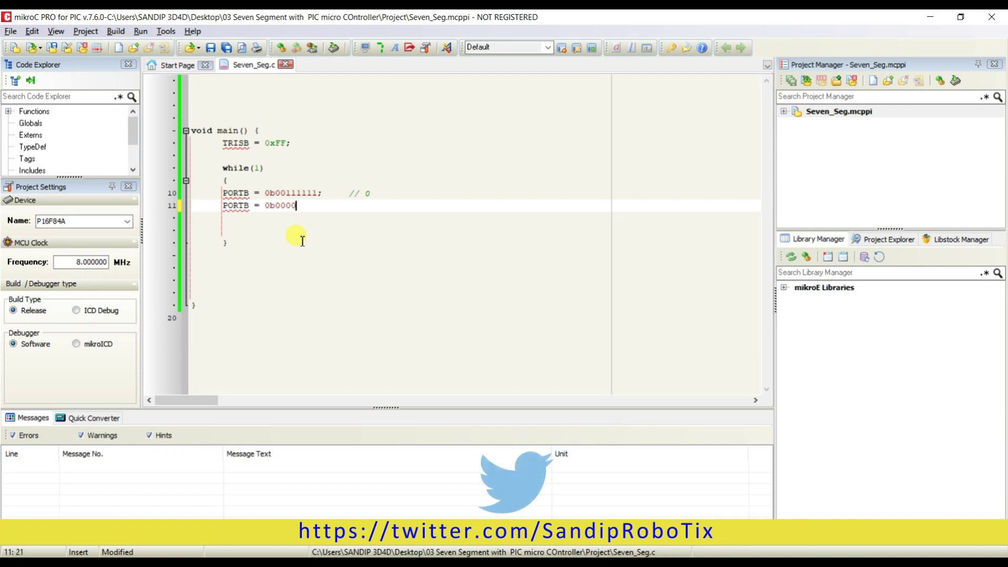
text(0110)
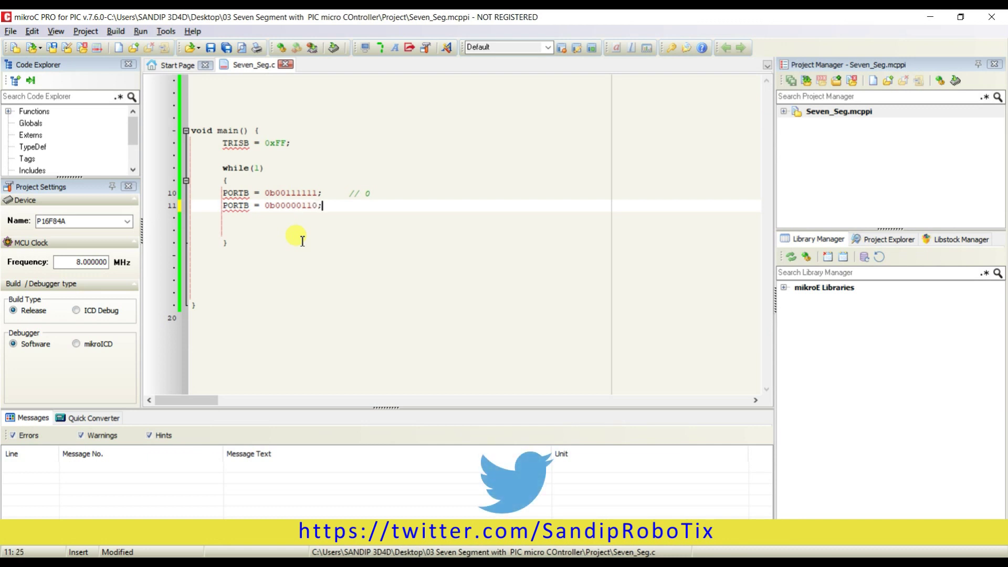
text(   /)
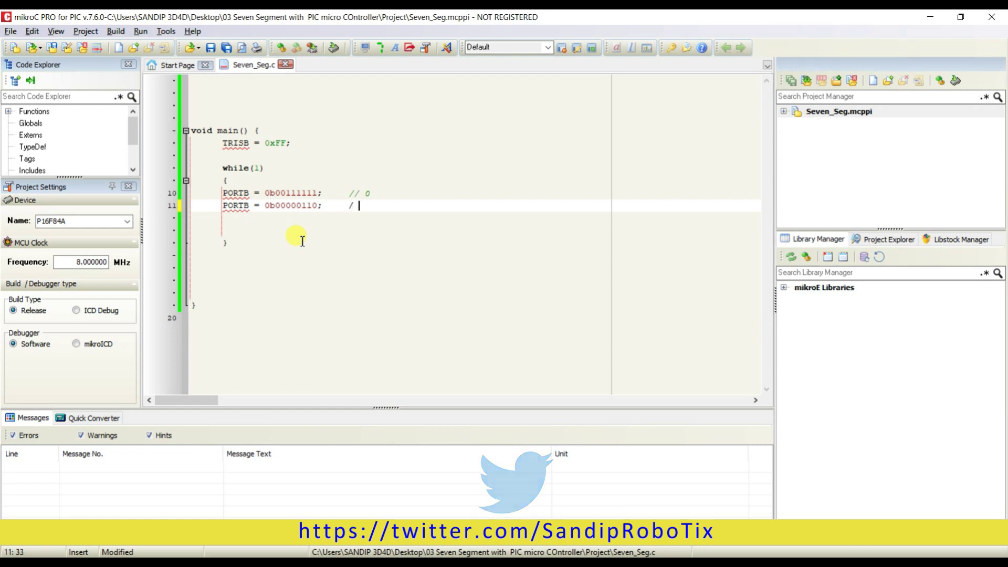
text(/ 1)
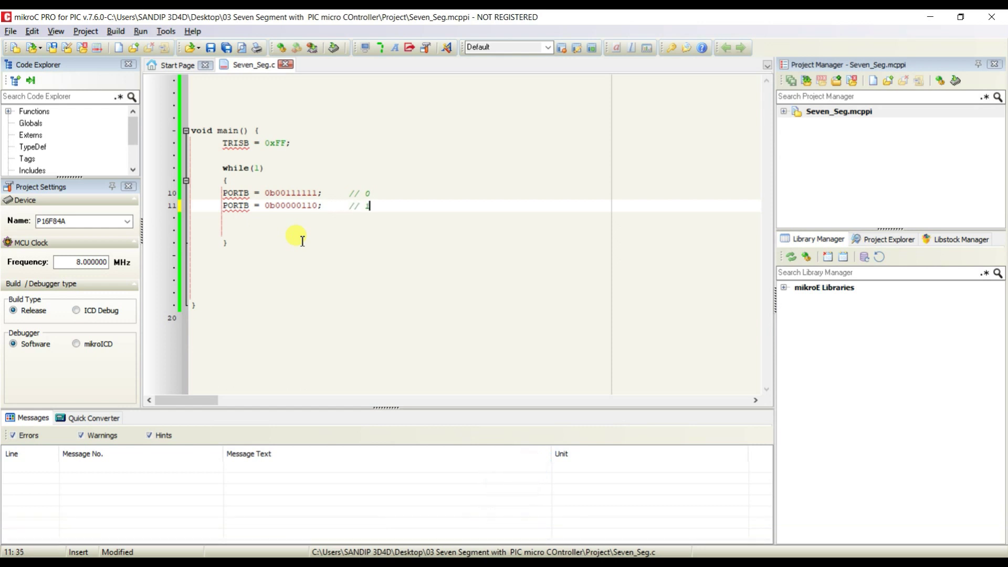
key(Return)
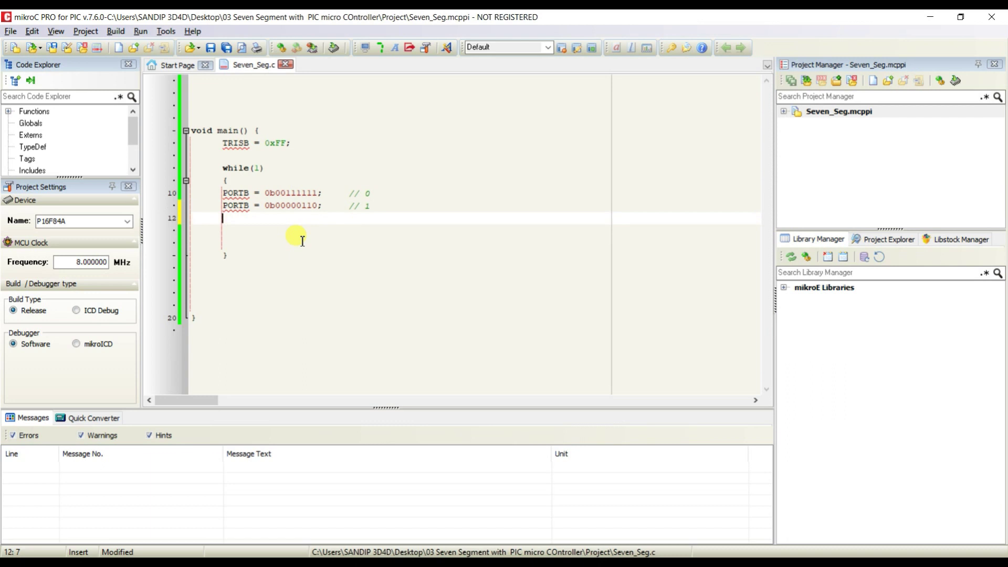
Add delay_ms(500); after the digit 0 line and paste it after the digit 1 line.
click(377, 192)
key(Return)
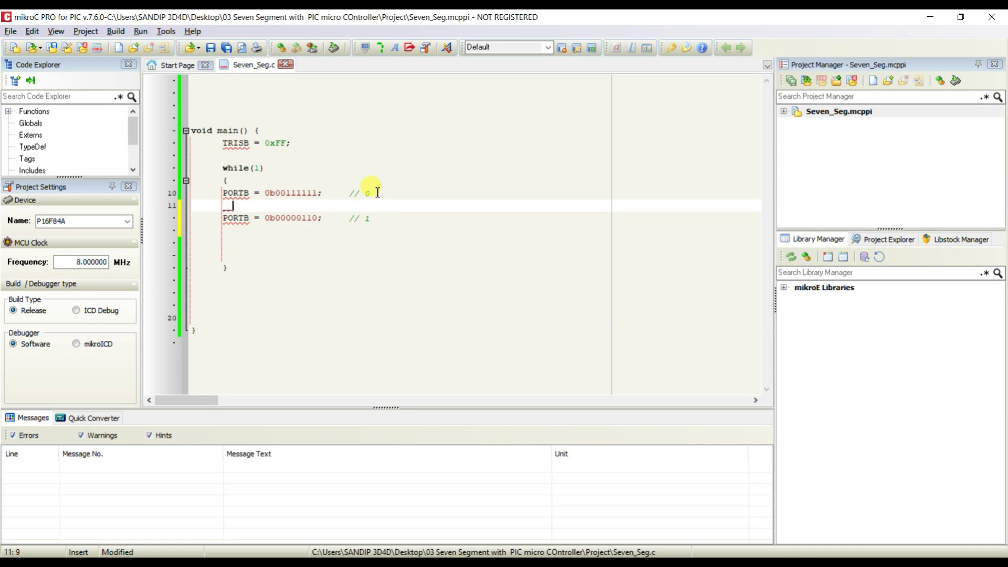
text(dela)
text(y_ms(5)
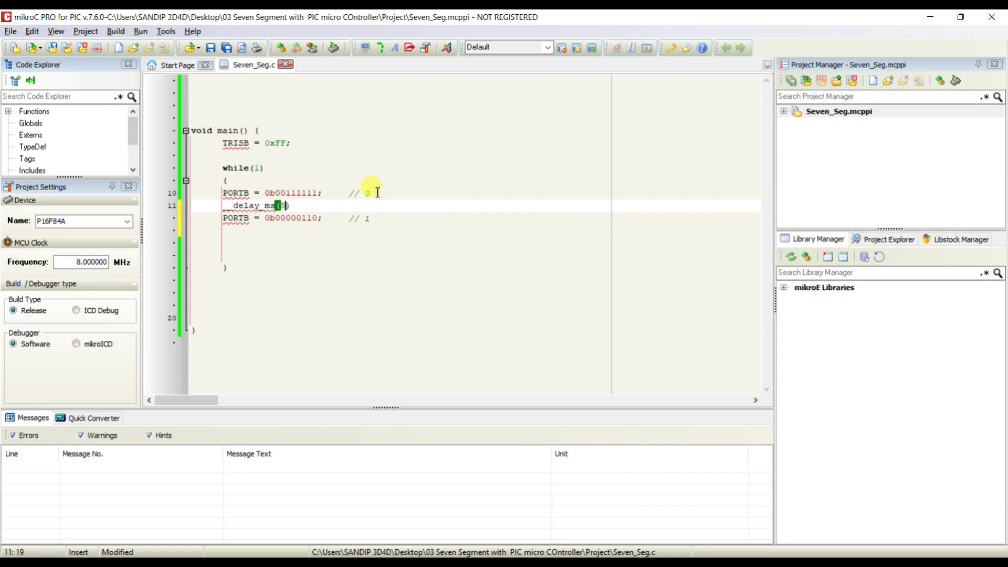
text())
drag(317, 207, 227, 210)
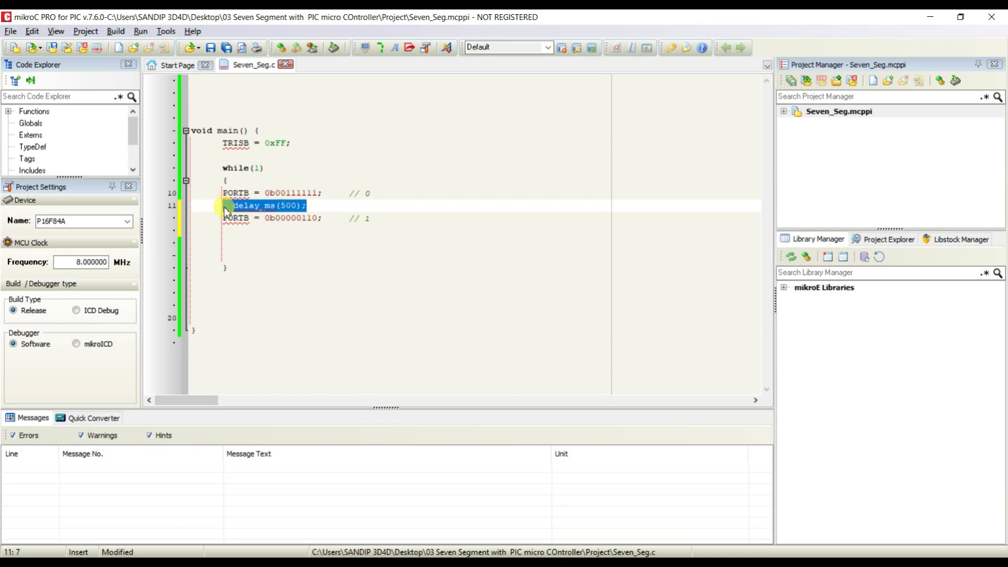
drag(226, 210, 383, 220)
click(383, 220)
key(Return)
text(__delay_ms(500);)
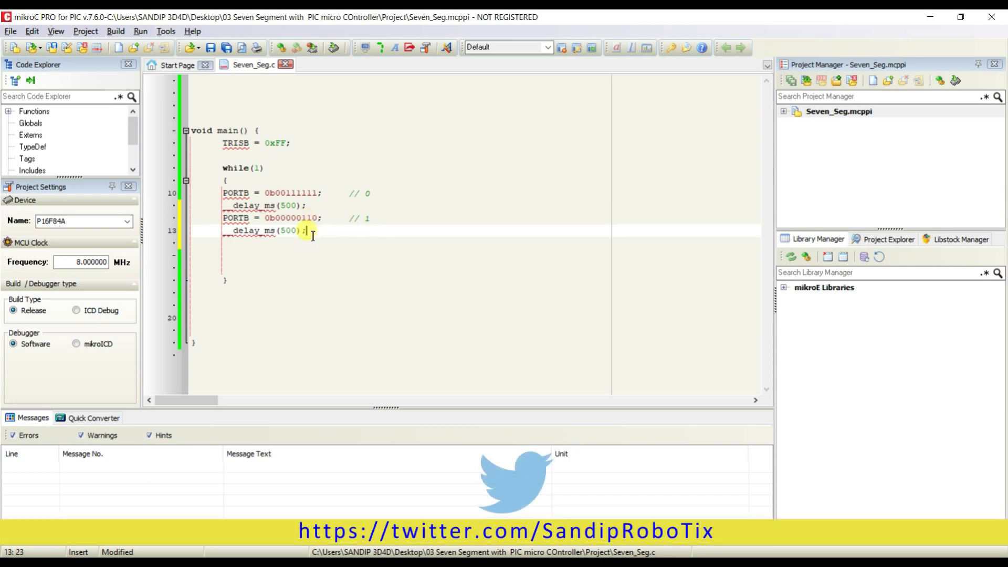
Duplicate the digit-1 PORTB/delay pair several times with Ctrl+V to fill the loop.
drag(311, 234, 224, 227)
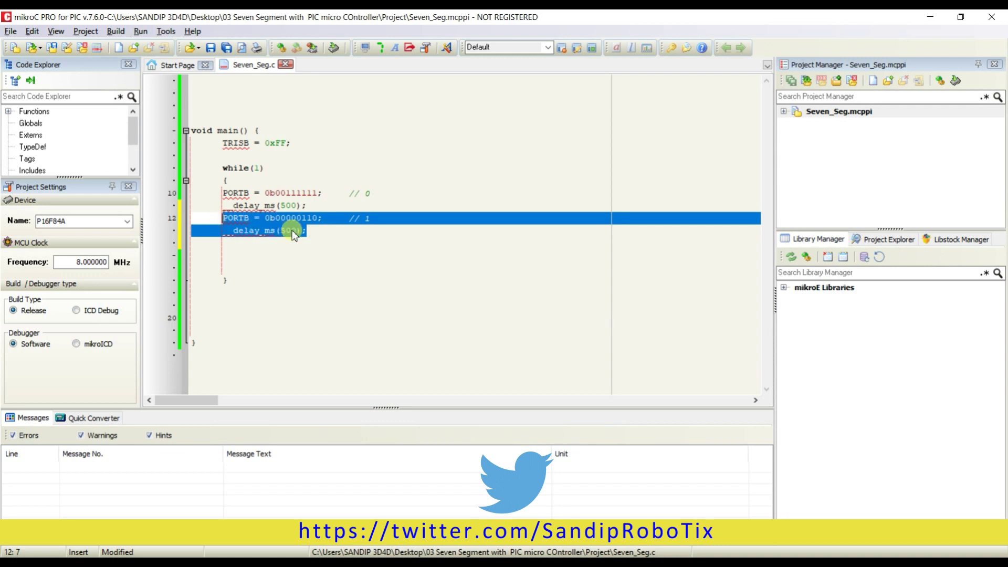
click(314, 231)
key(Return)
key(ctrl+v)
key(ctrl+v)
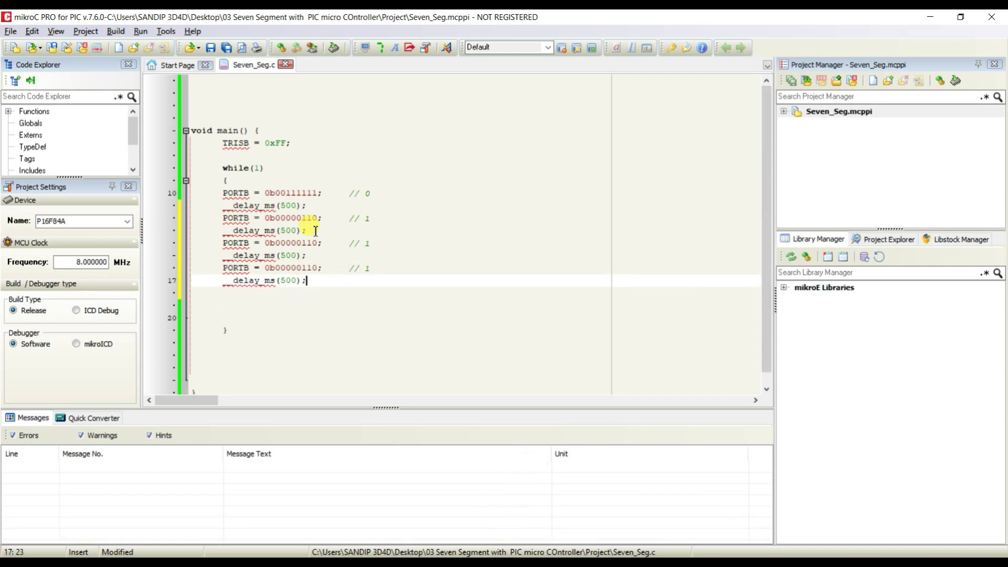
key(Return)
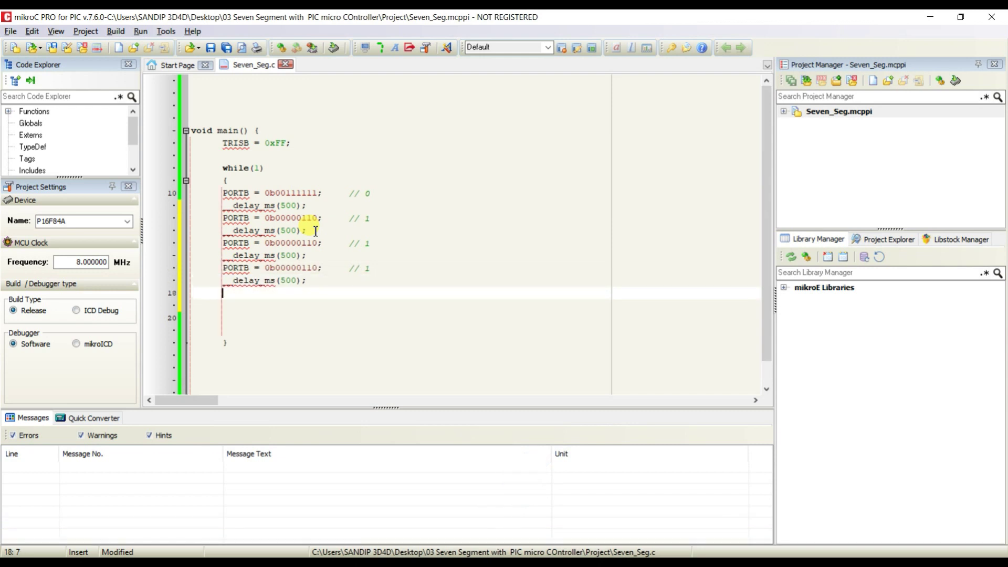
key(ctrl+v)
key(ctrl+v)
key(ctrl+v)
key(ctrl+v)
key(ctrl+v)
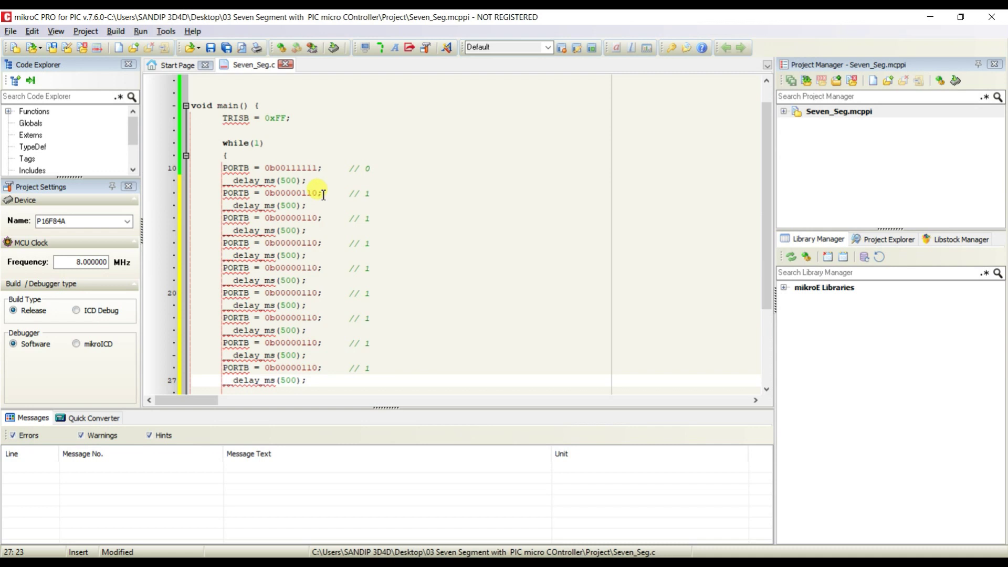
Change the third PORTB value to the digit 2 pattern 0b01011011 // 2.
drag(323, 195, 281, 195)
click(281, 194)
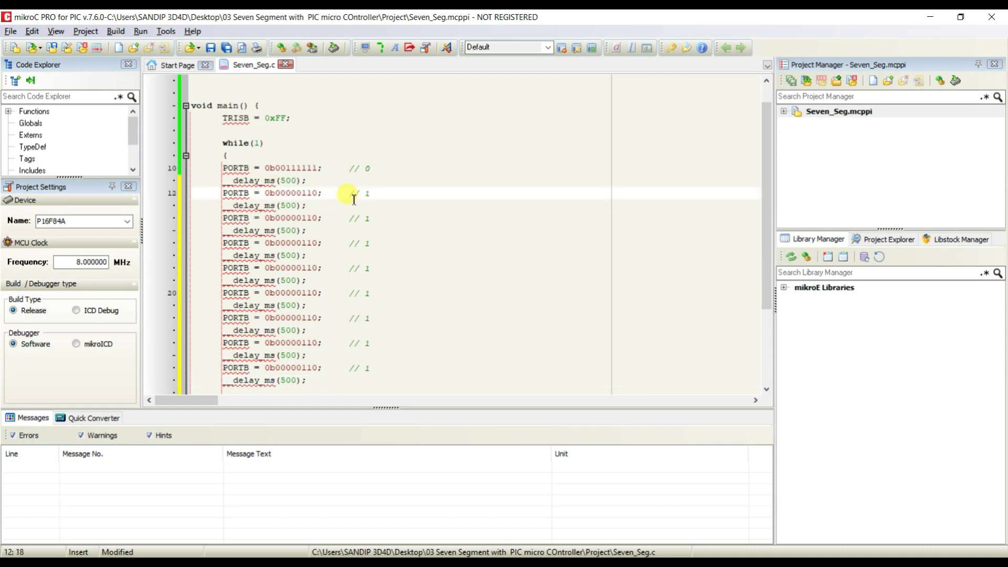
drag(368, 195, 285, 194)
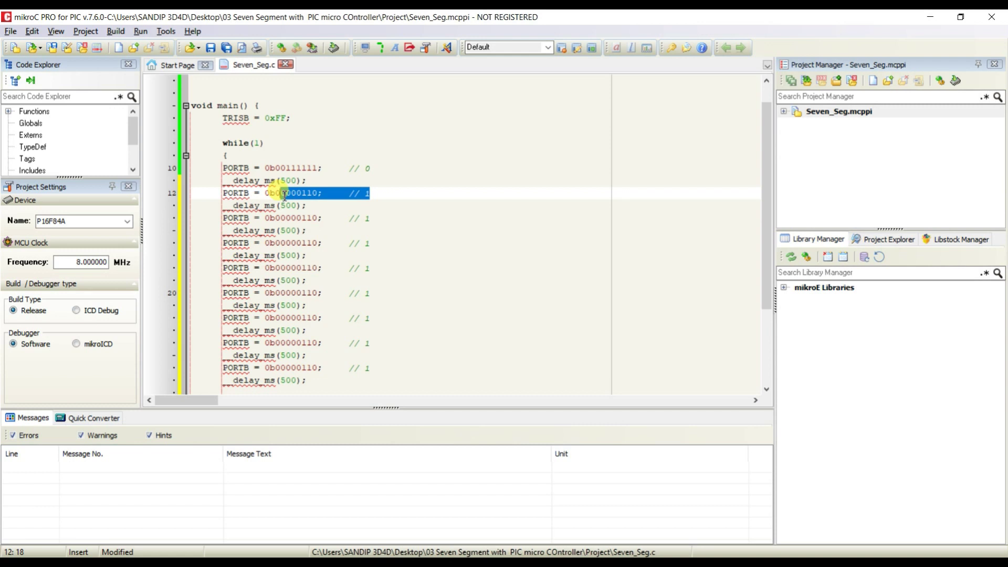
drag(282, 195, 216, 194)
click(378, 222)
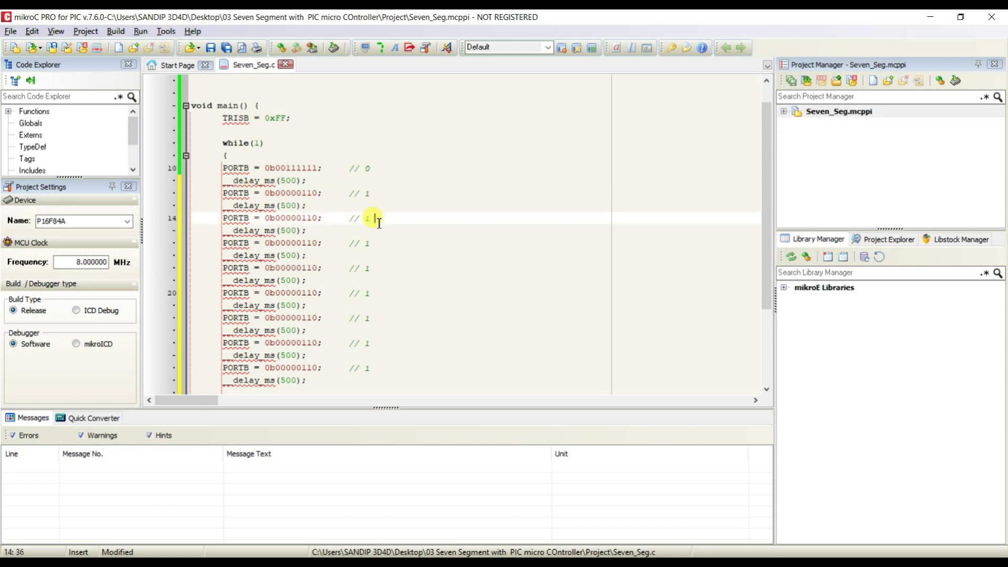
text(2)
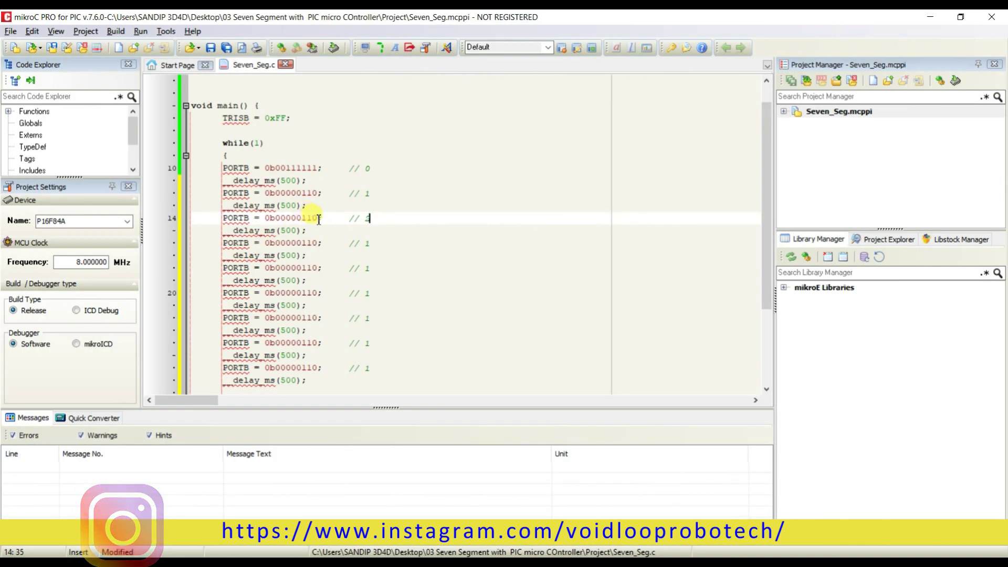
click(319, 218)
key(BackSpace)
key(BackSpace)
key(BackSpace)
key(BackSpace)
key(BackSpace)
key(BackSpace)
key(BackSpace)
key(BackSpace)
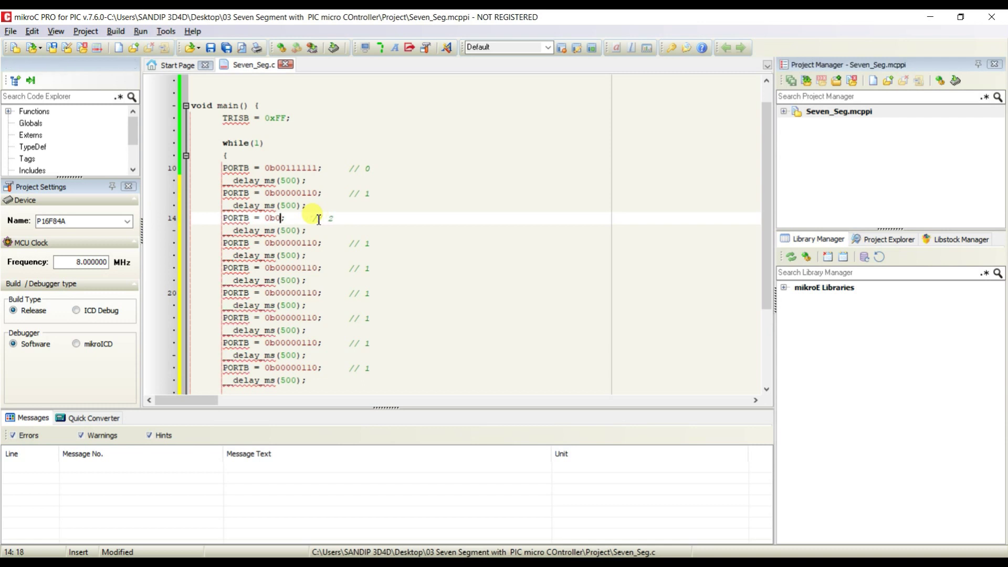
text(1011011)
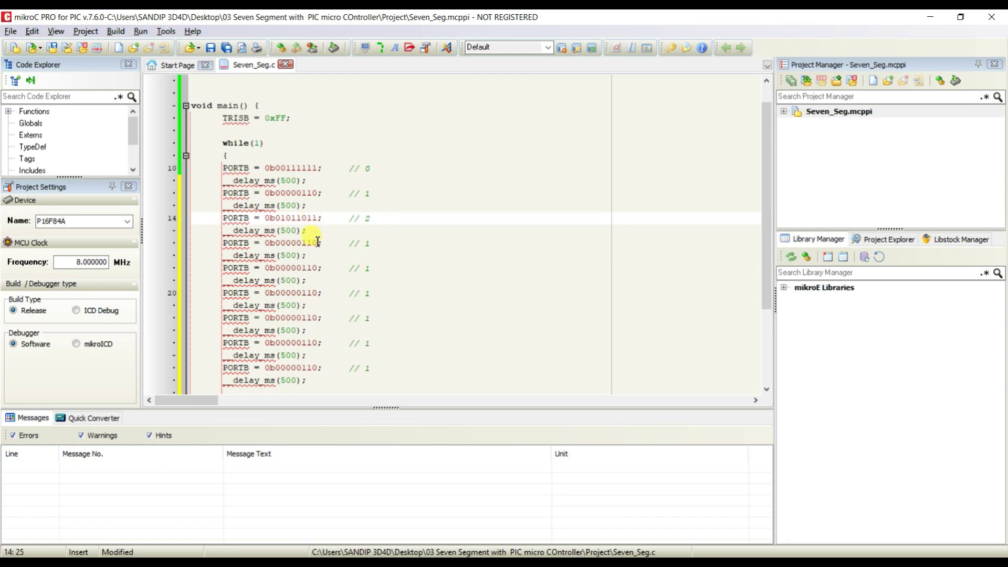
Change the fourth PORTB value to 0b01001111 // 3 from the Excel table and relabel the fifth as 4.
click(364, 244)
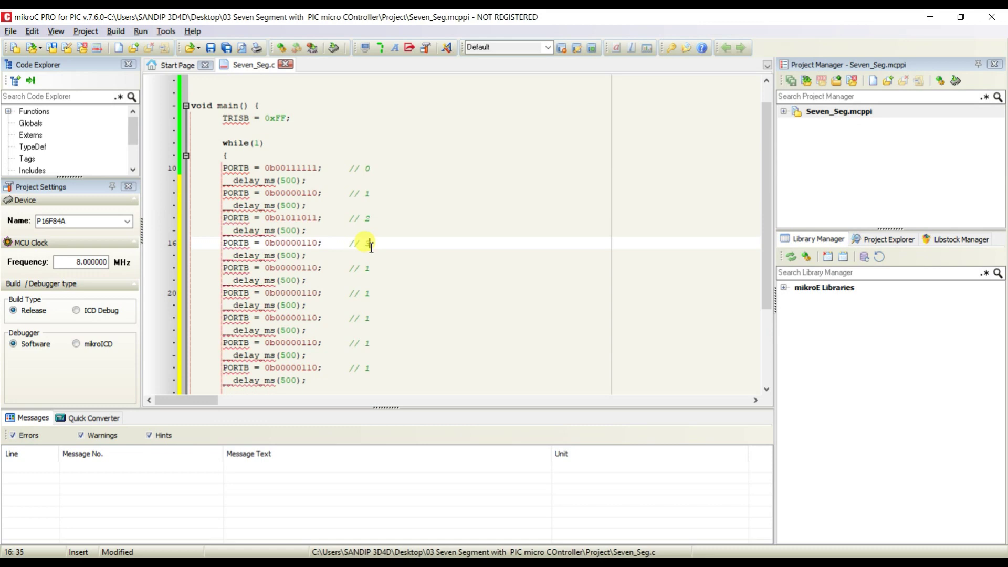
text(3)
key(alt+Tab)
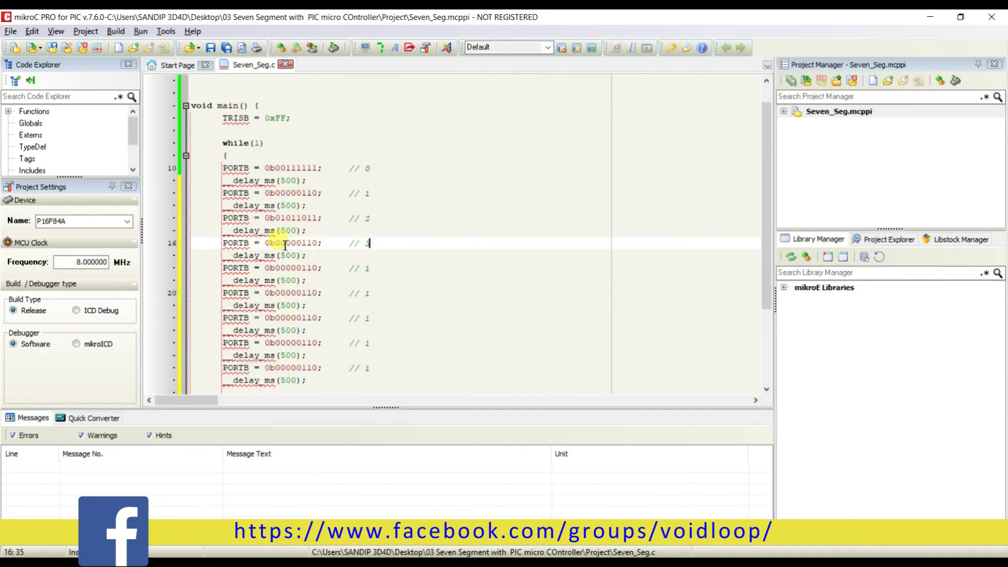
drag(281, 243, 318, 244)
key(BackSpace)
text(1)
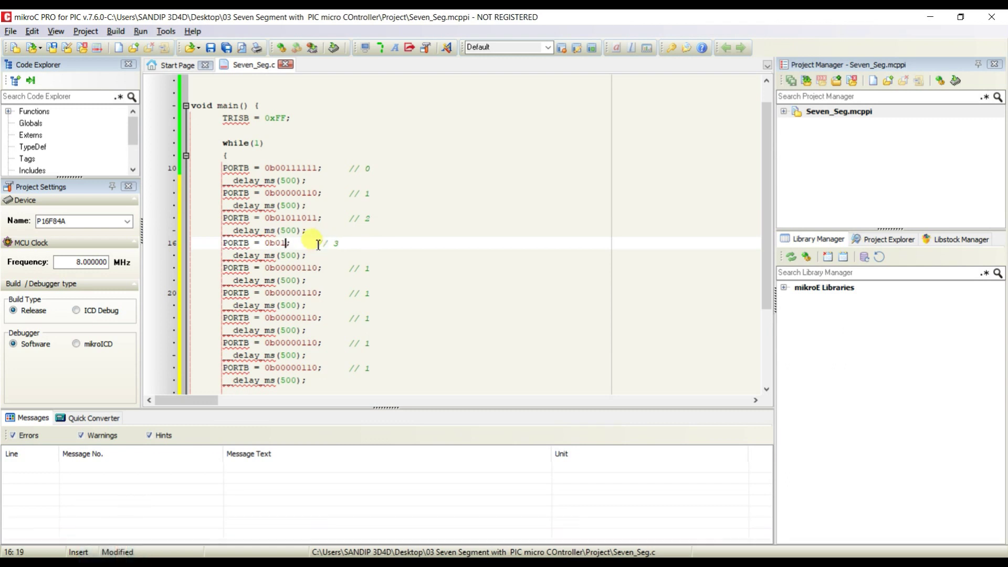
text(001111)
click(382, 269)
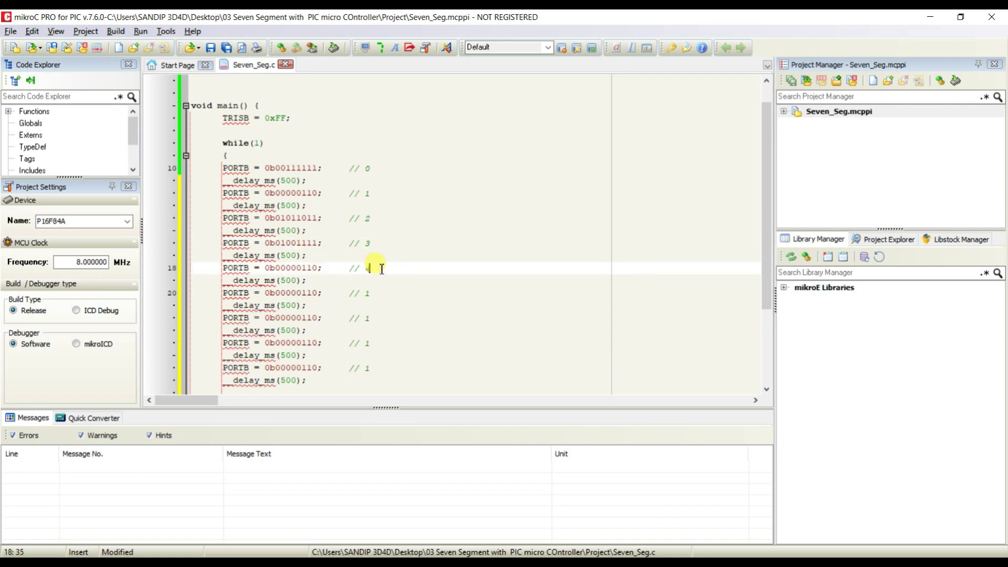
text(4)
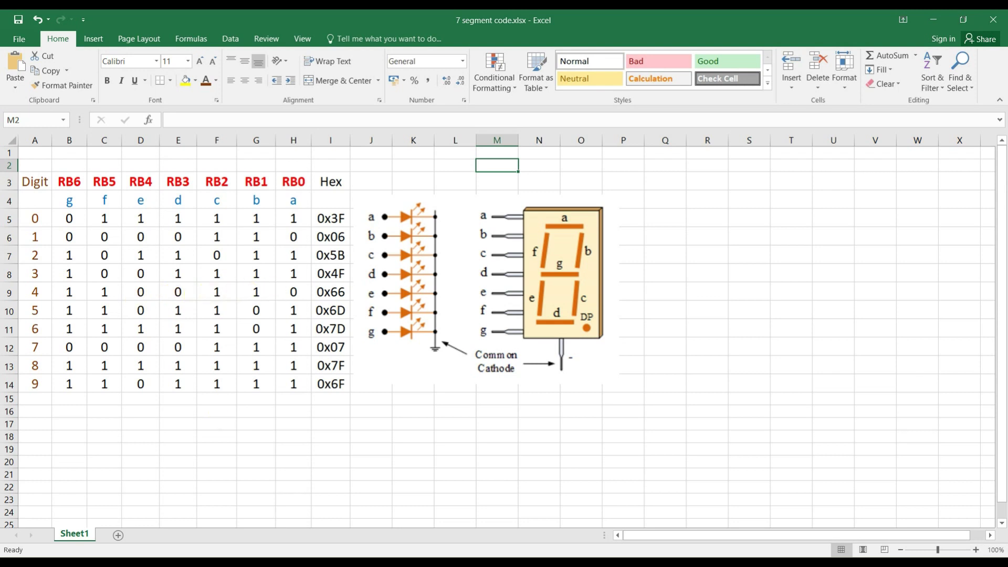
click(169, 512)
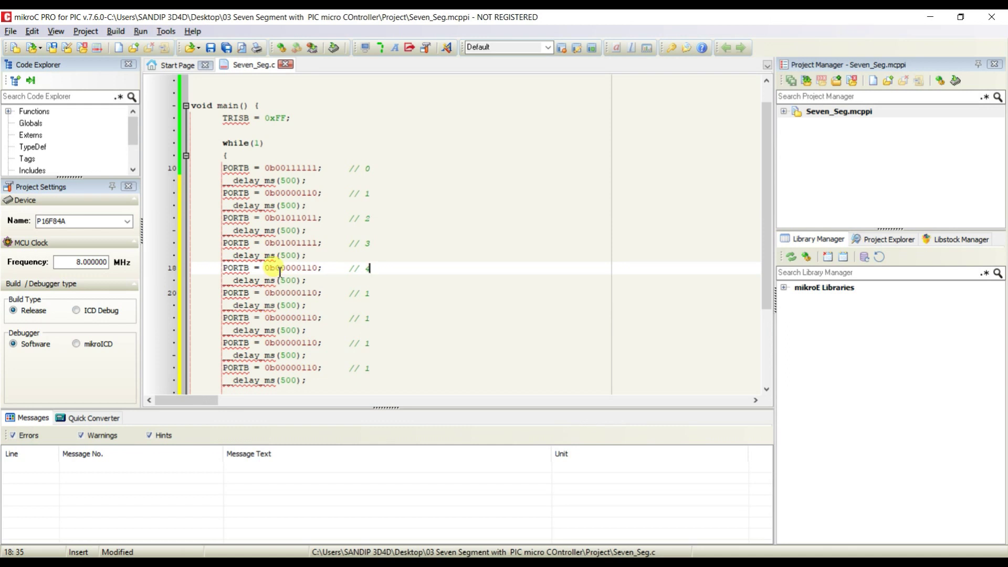
Overtype the digit 4 PORTB pattern and relabel the sixth pair's comment as 5.
drag(281, 269, 316, 271)
text(11)
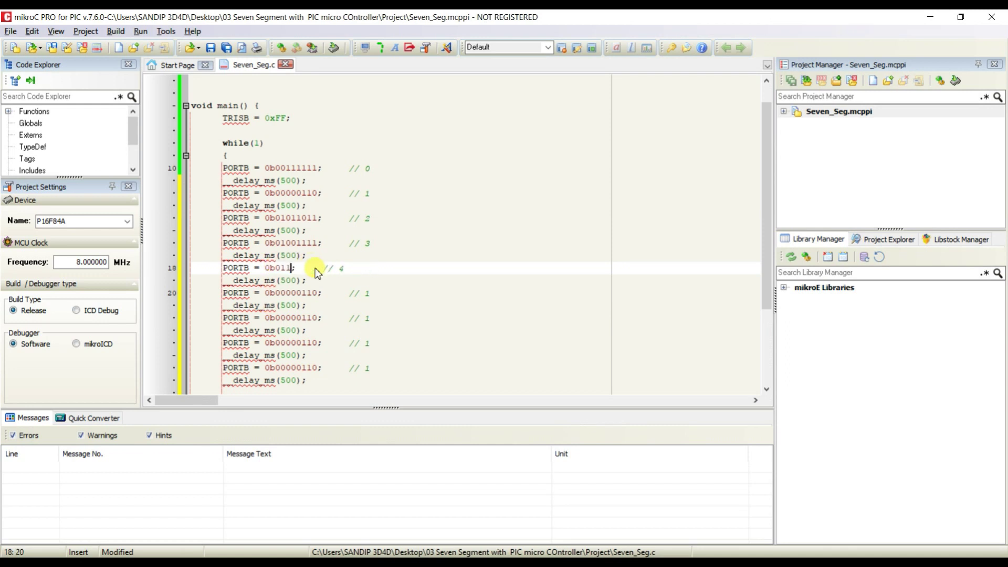
text(00)
text(110)
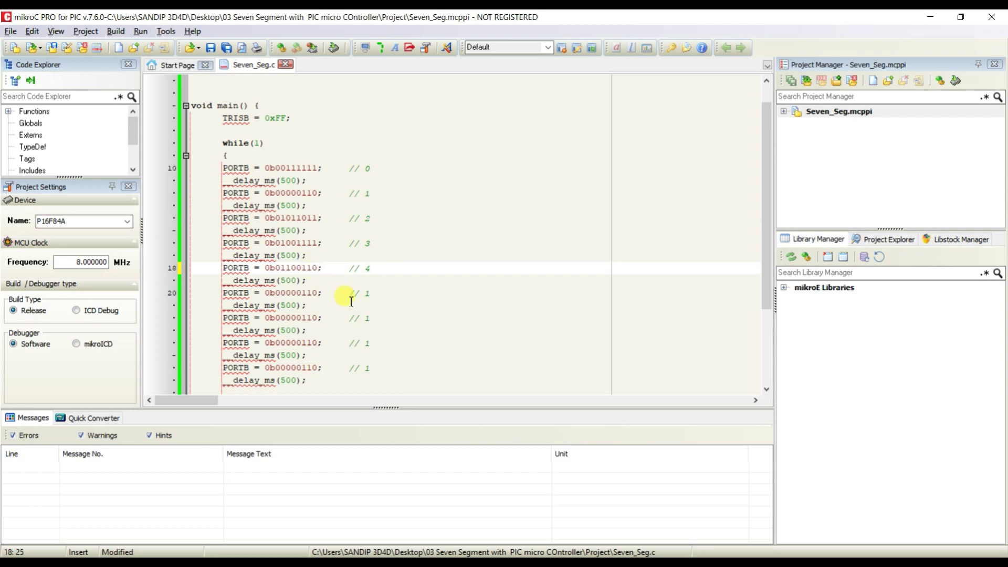
click(371, 294)
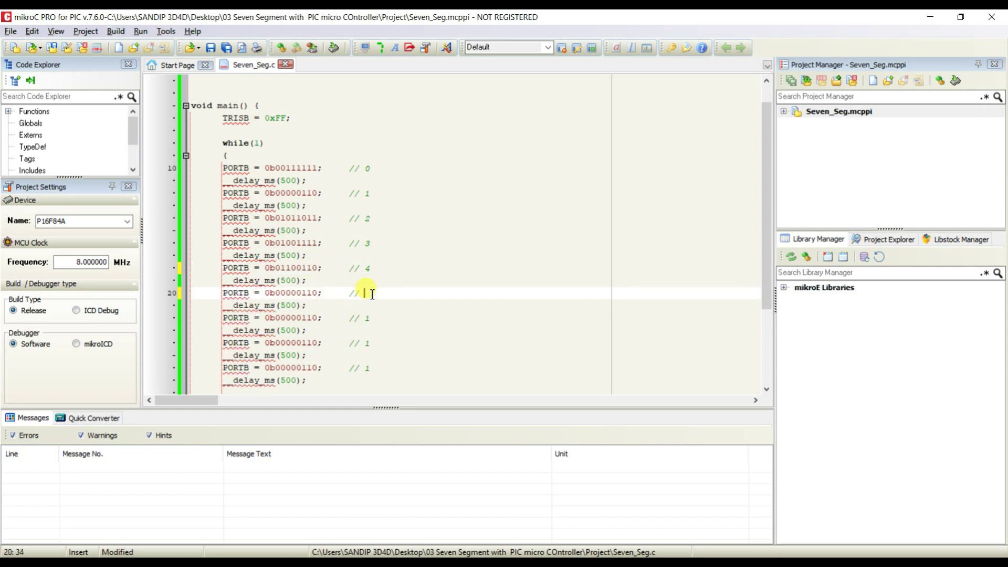
key(BackSpace)
text(5)
key(alt+Tab)
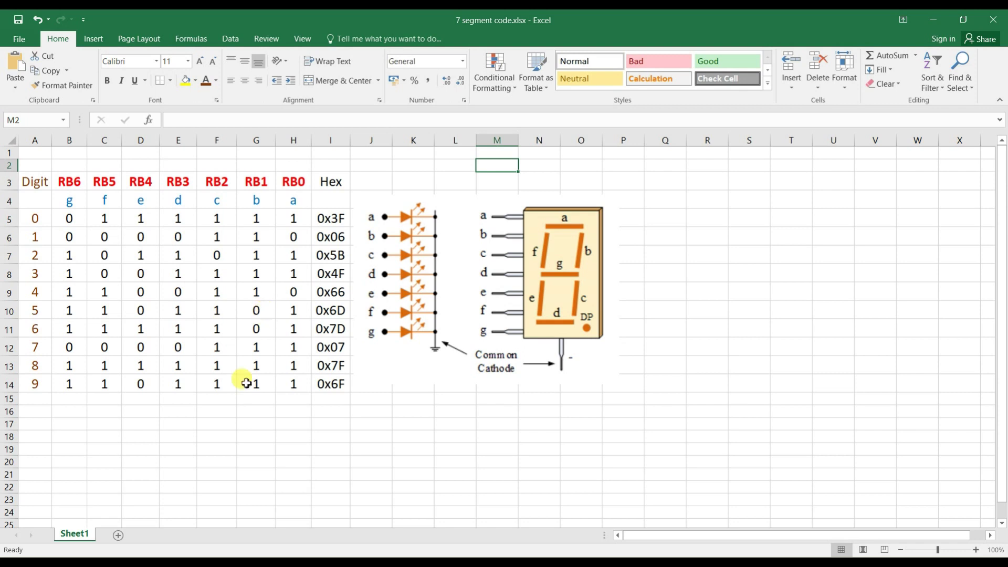
click(167, 562)
click(168, 512)
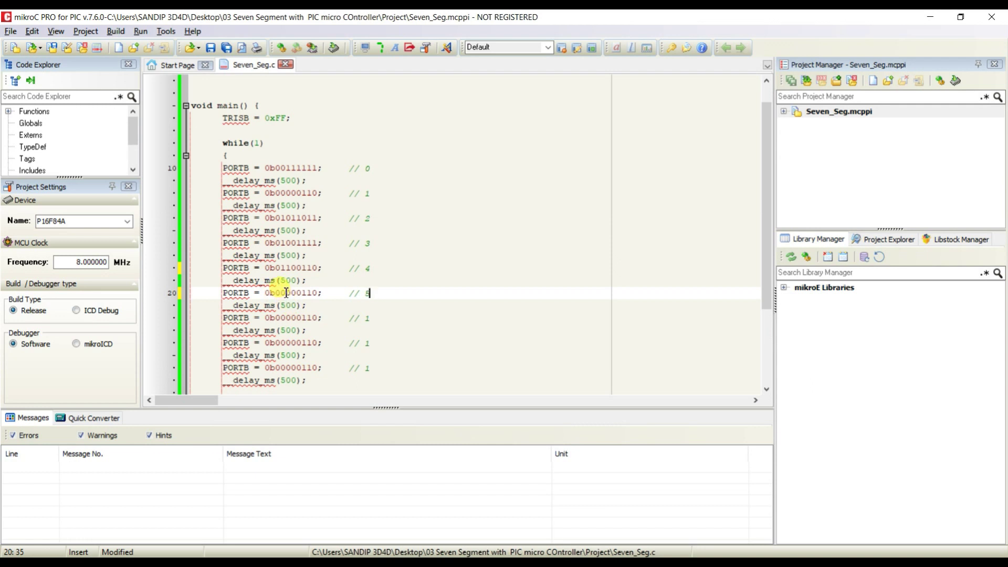
Enter the digit 5 pattern, label the next pair 6, and set digit 6 to 0b01111101.
drag(281, 293, 319, 293)
text(1101101)
click(370, 320)
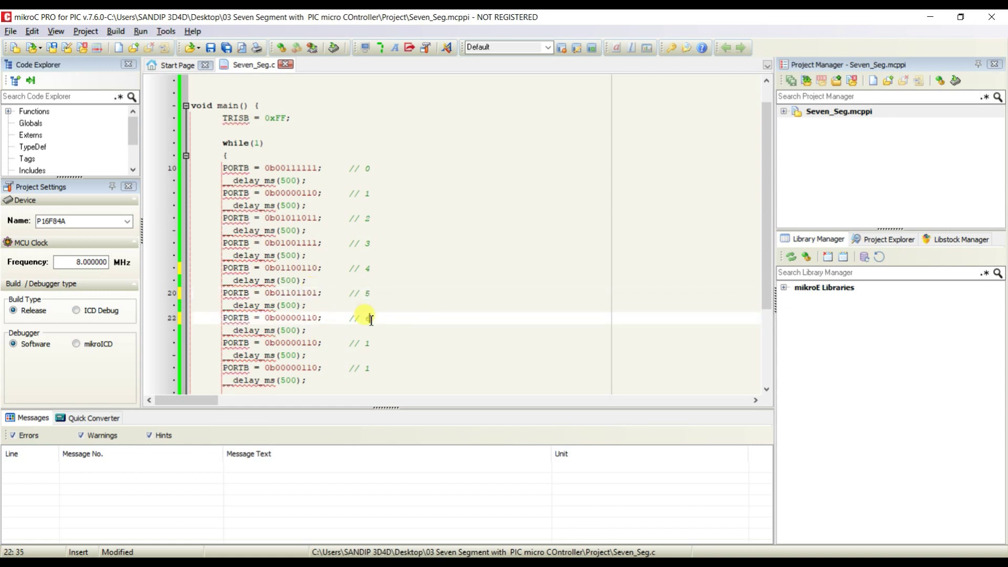
key(BackSpace)
text(6)
key(alt+Tab)
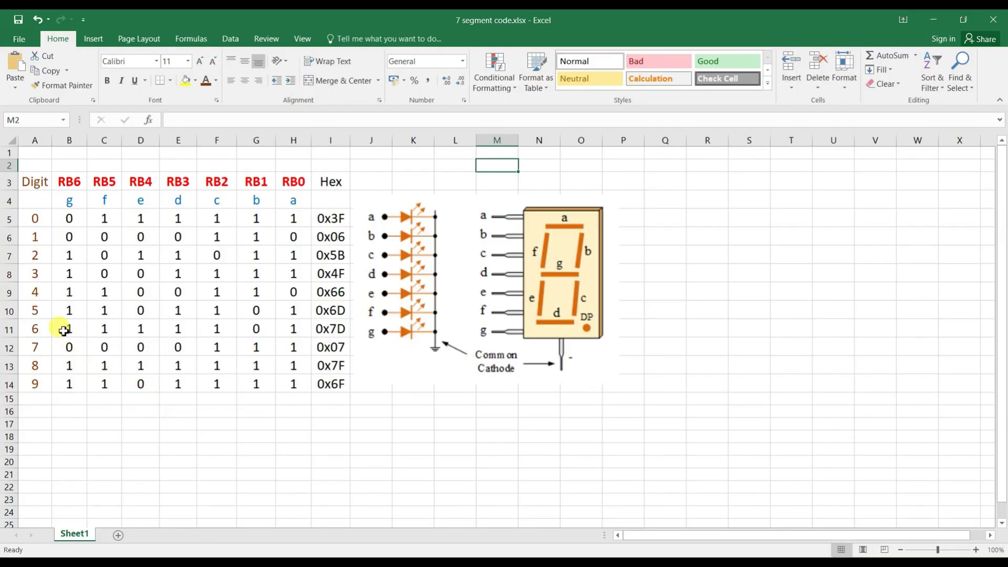
drag(63, 329, 280, 330)
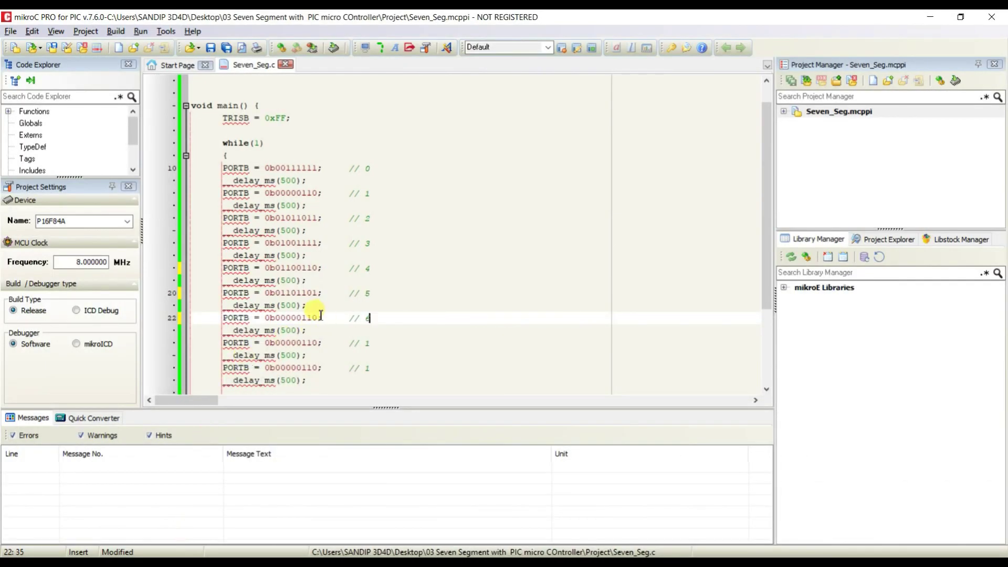
drag(318, 316, 290, 316)
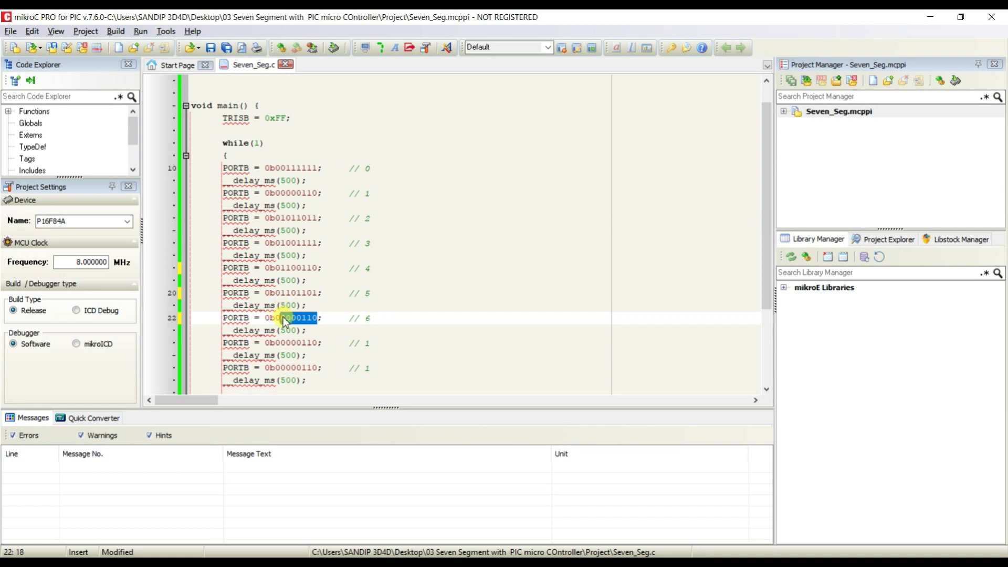
text(1111)
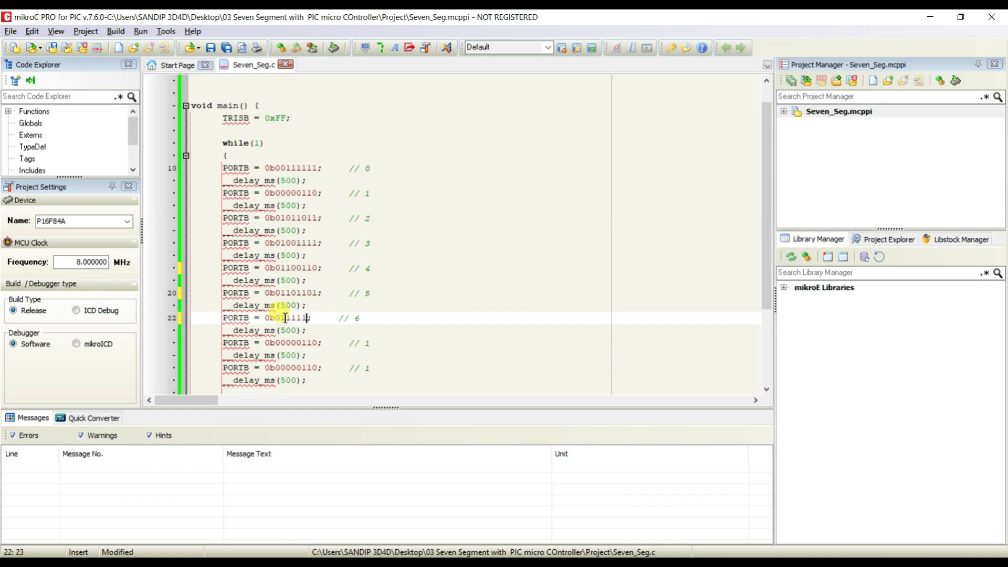
text(1)
Label digit 7, set its PORTB pattern to 0b00000111, and comment the next pair as 8.
click(376, 344)
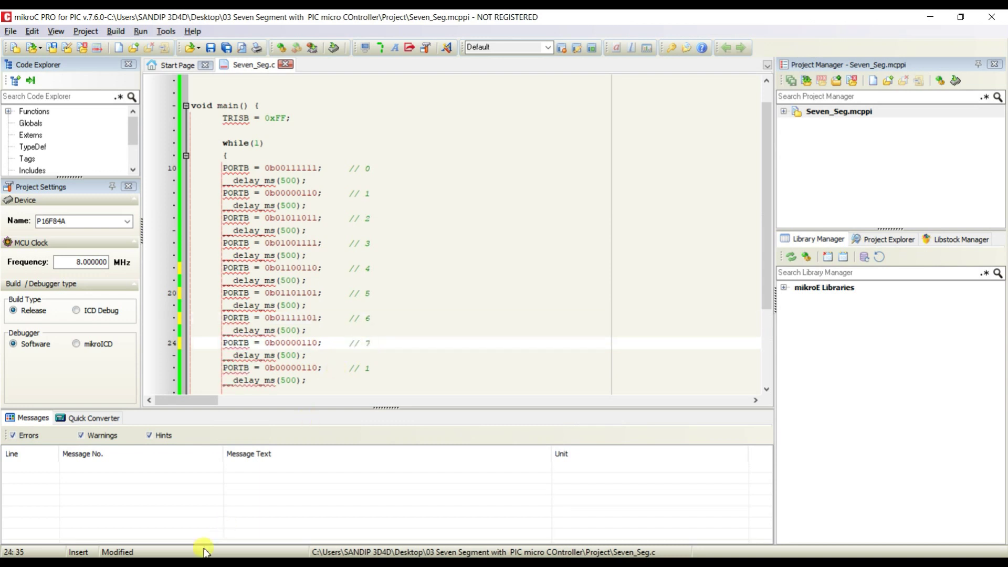
text(7)
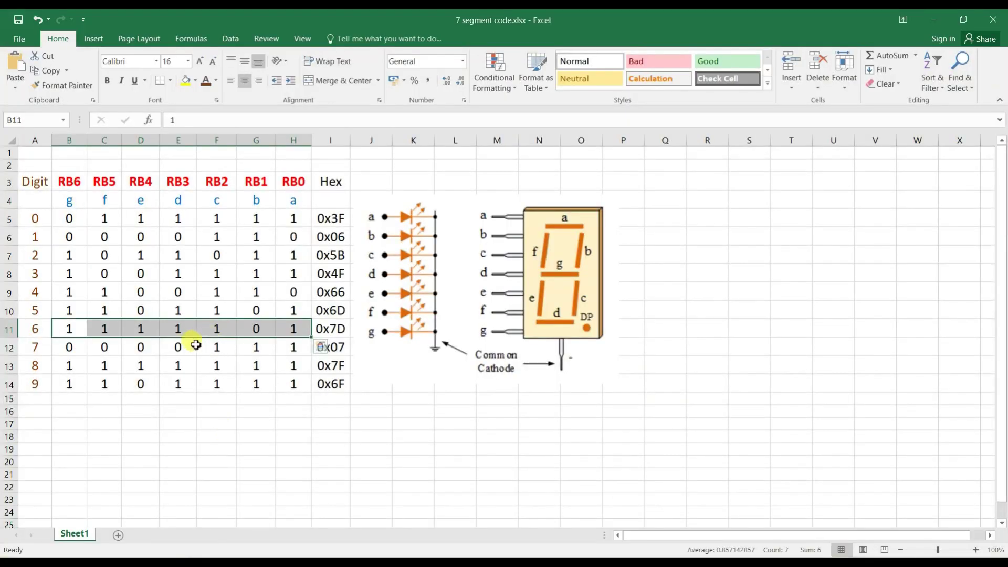
click(181, 349)
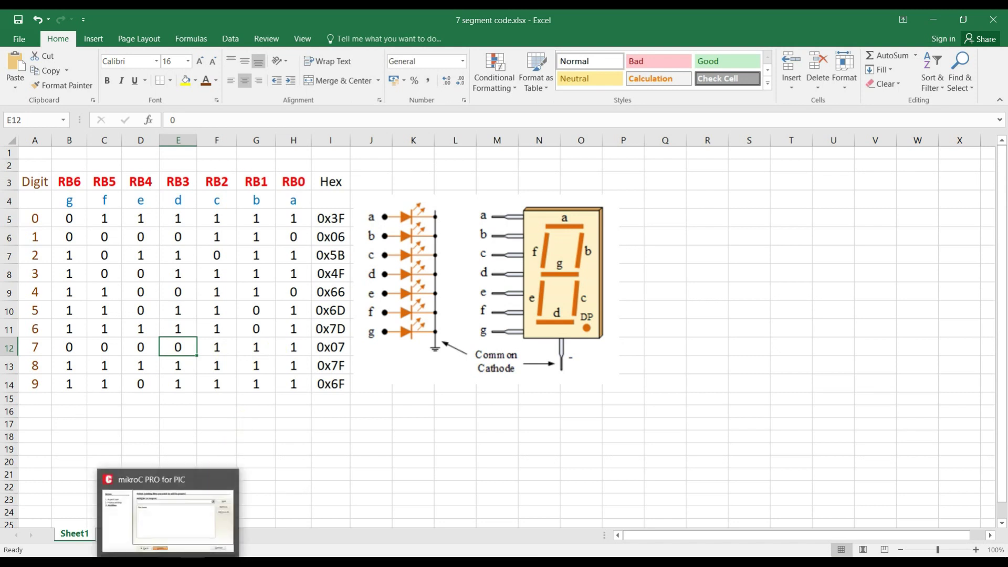
click(168, 516)
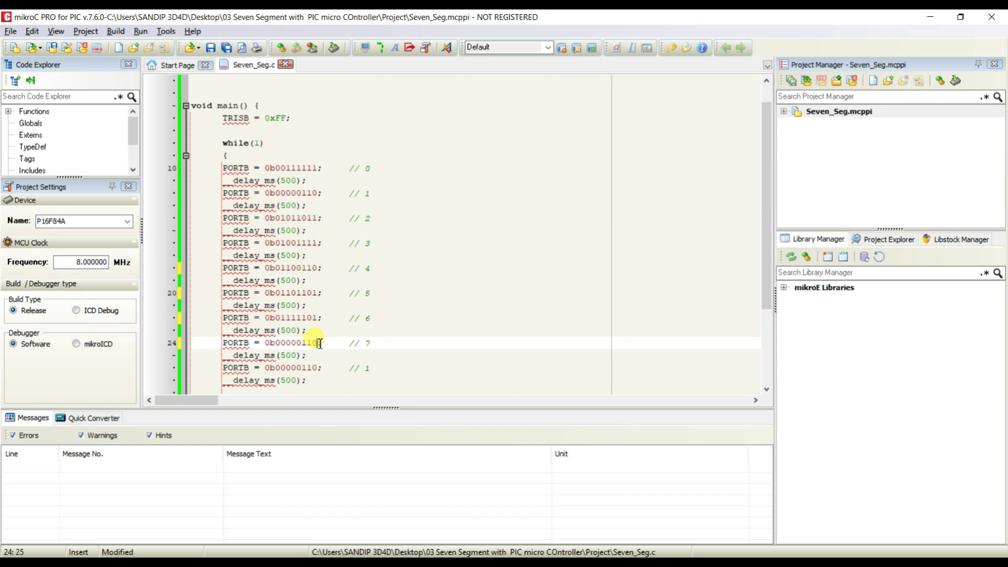
drag(319, 344, 288, 344)
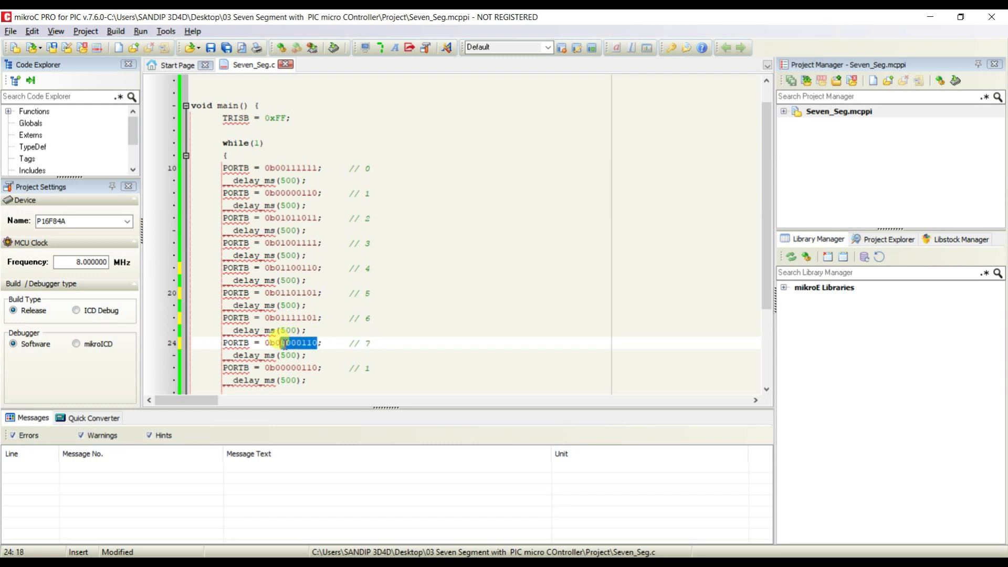
text(0000)
text(11)
click(367, 369)
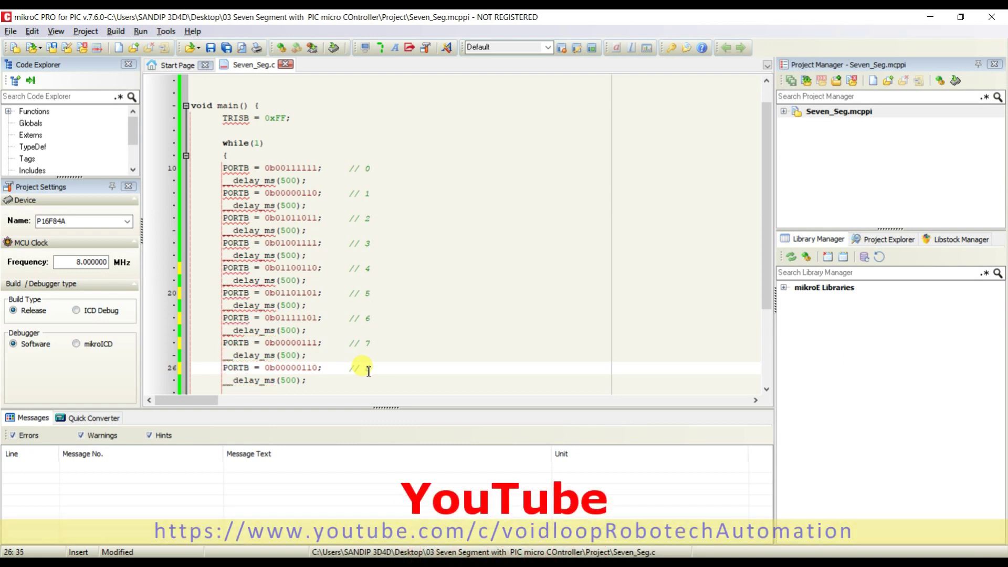
text(8)
scroll(323, 367, down, 3)
Overtype the digit 8 PORTB pattern and paste a copy of its two lines for digit 9.
drag(319, 256, 286, 255)
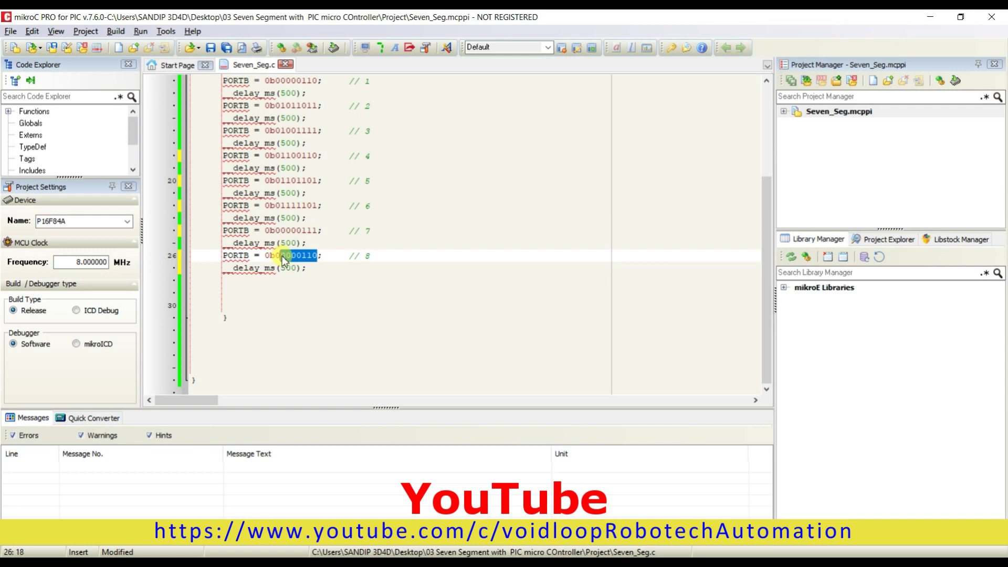
text(11)
text(11)
text(111)
key(Down)
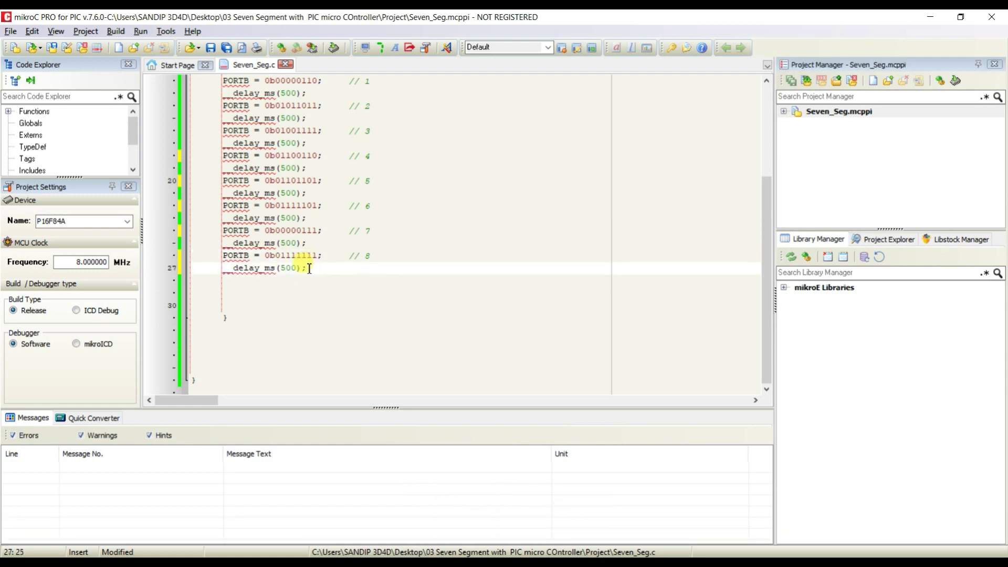
drag(309, 269, 218, 253)
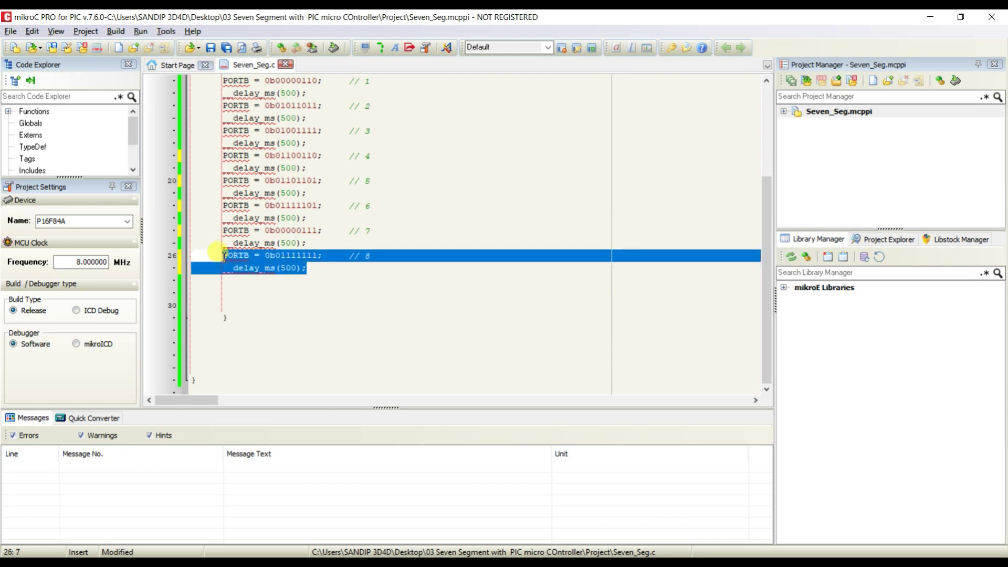
click(309, 268)
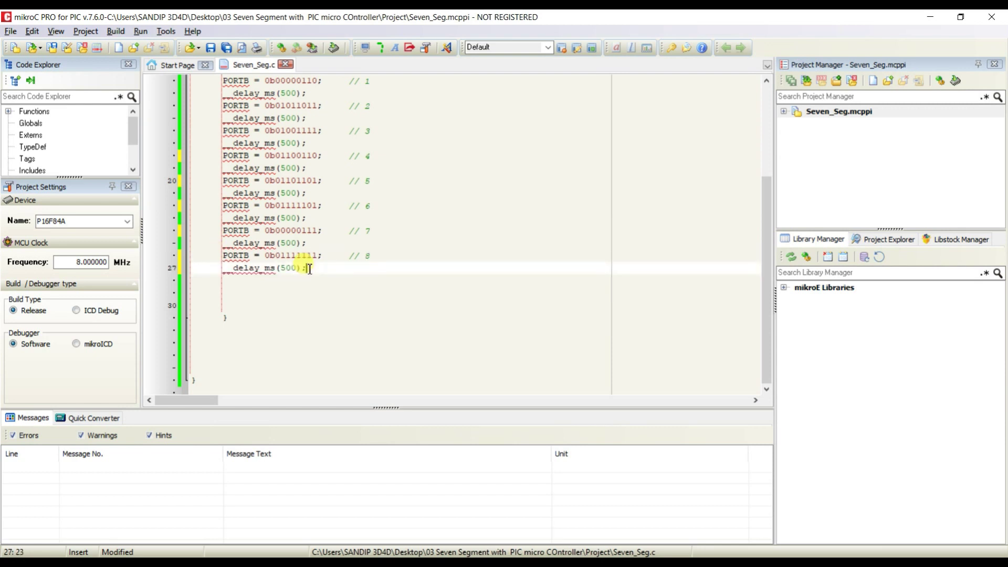
key(Return)
key(ctrl+v)
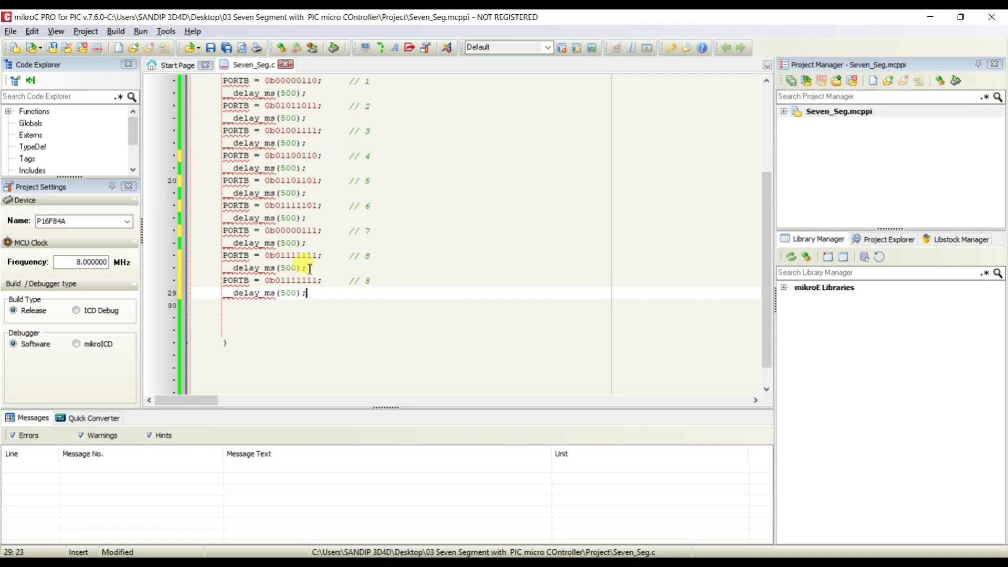
Relabel the copy as 9, enter its pattern from the spreadsheet, and save with Ctrl+S.
click(369, 277)
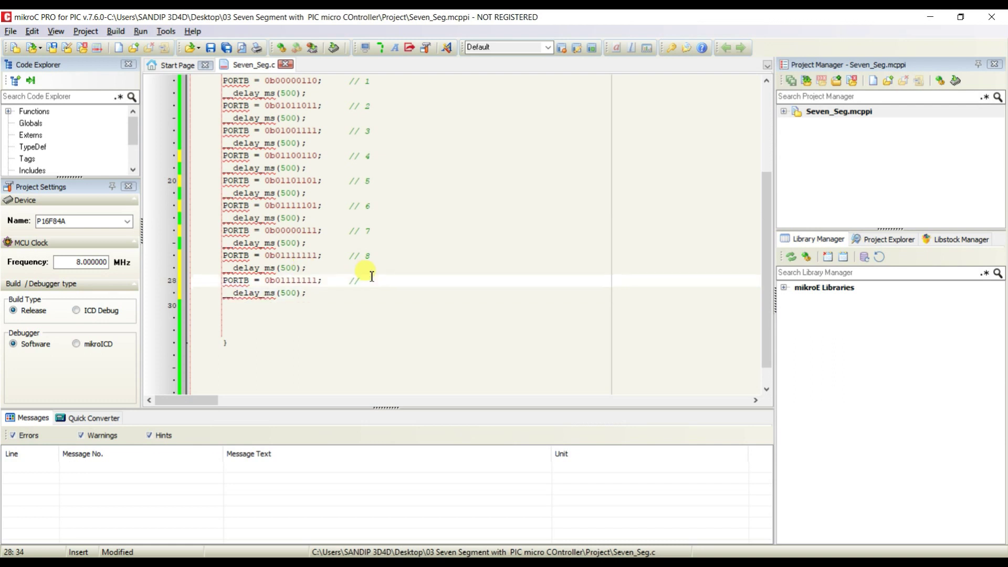
text(9)
key(alt+Tab)
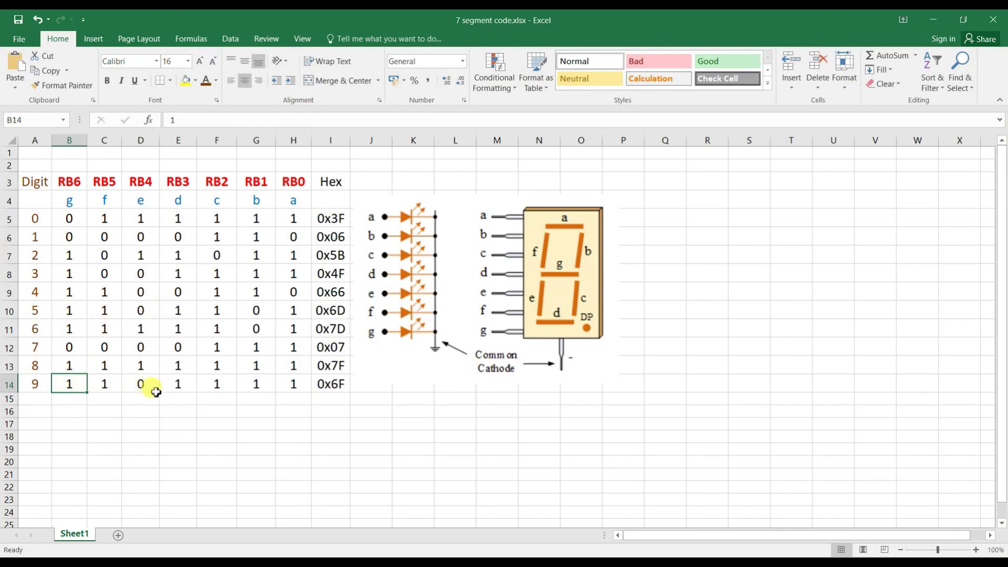
mouse_move(168, 511)
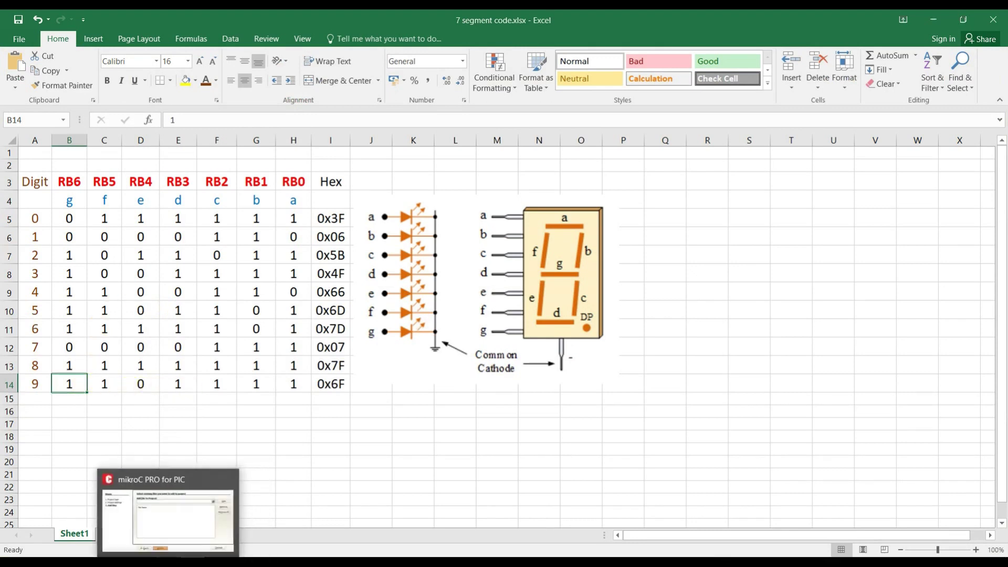
key(alt+Tab)
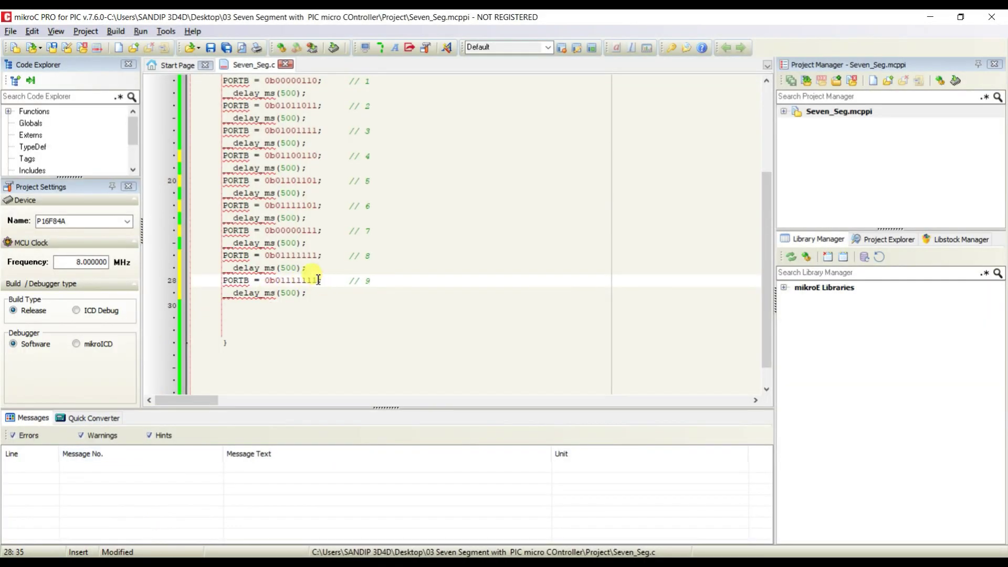
drag(317, 280, 283, 281)
text(1101111)
key(ctrl+s)
scroll(309, 294, up, 4)
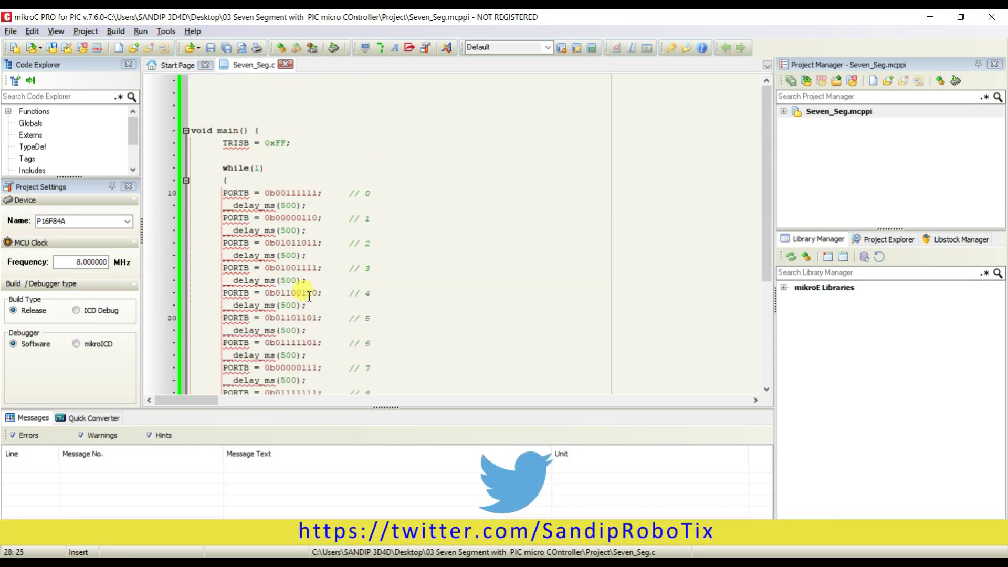
scroll(303, 293, down, 1)
scroll(300, 292, down, 2)
scroll(300, 292, up, 3)
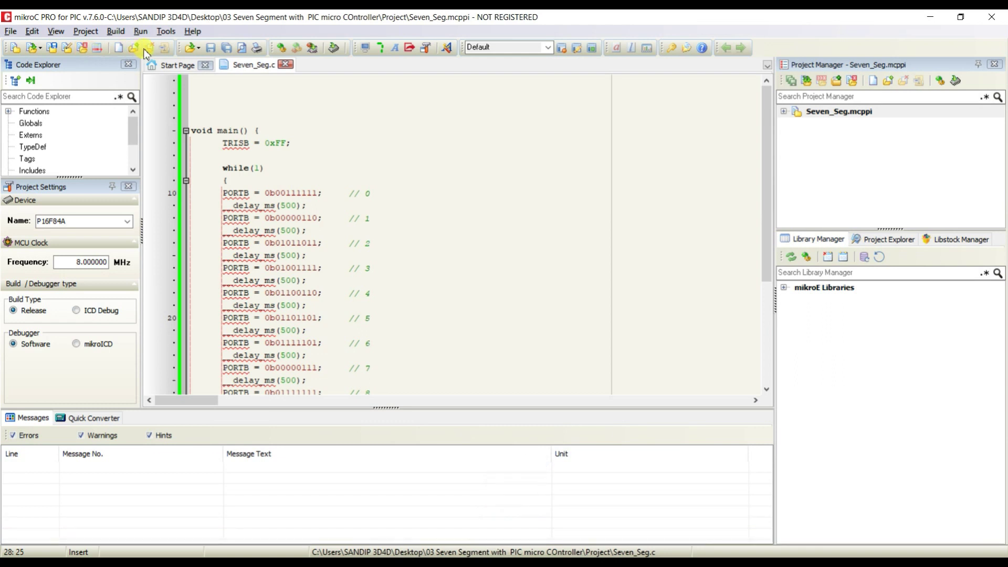
Save As Seven_Seg.c and confirm replacing the existing file.
click(10, 32)
click(22, 120)
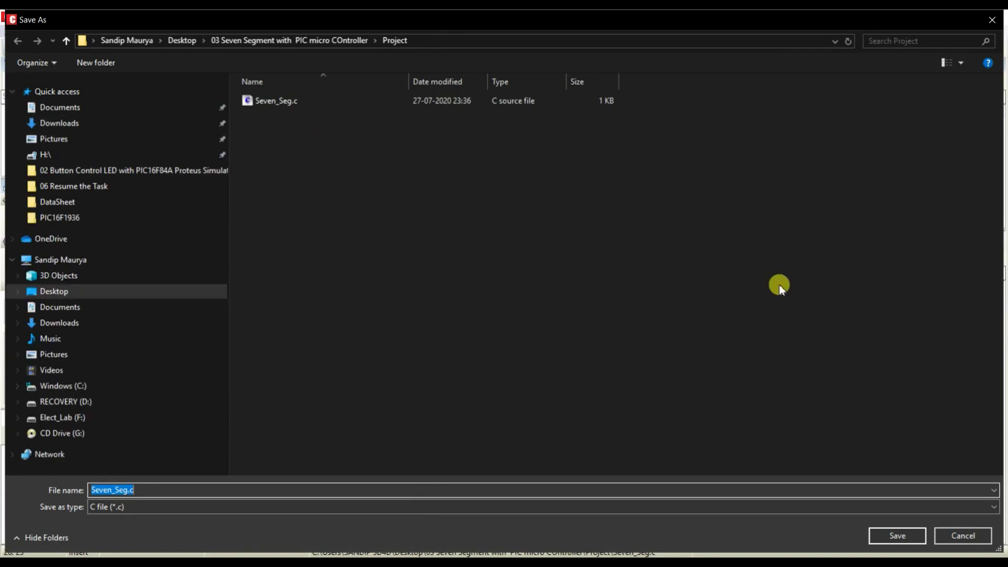
click(885, 540)
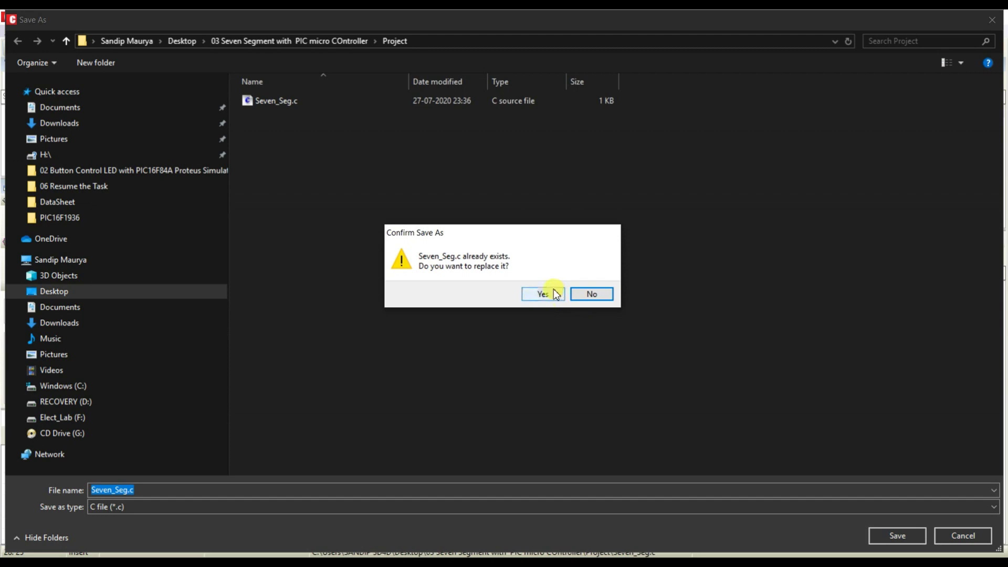
click(554, 291)
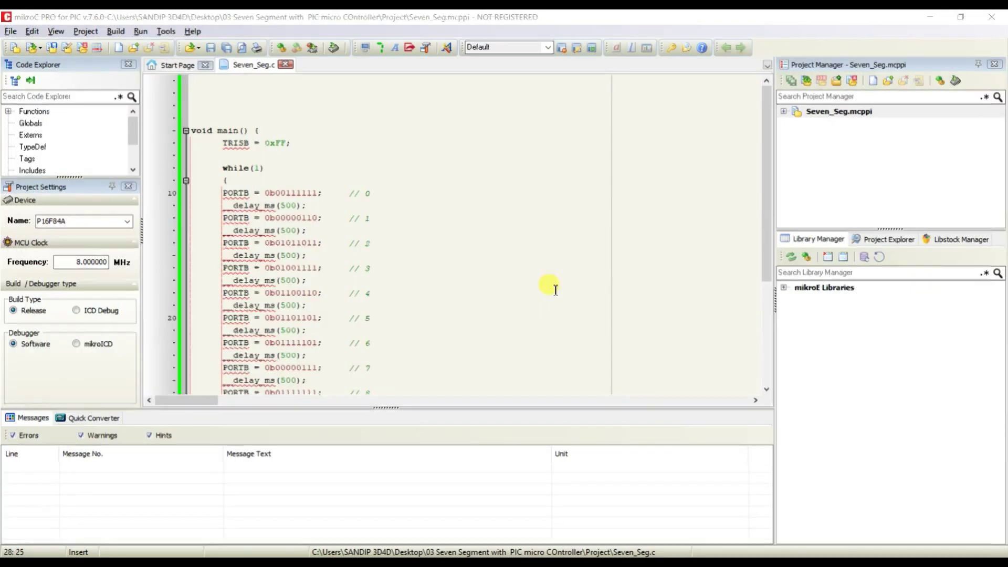
Build the project and remove the stray spaces before delay_ms on lines 11 and 13.
click(282, 48)
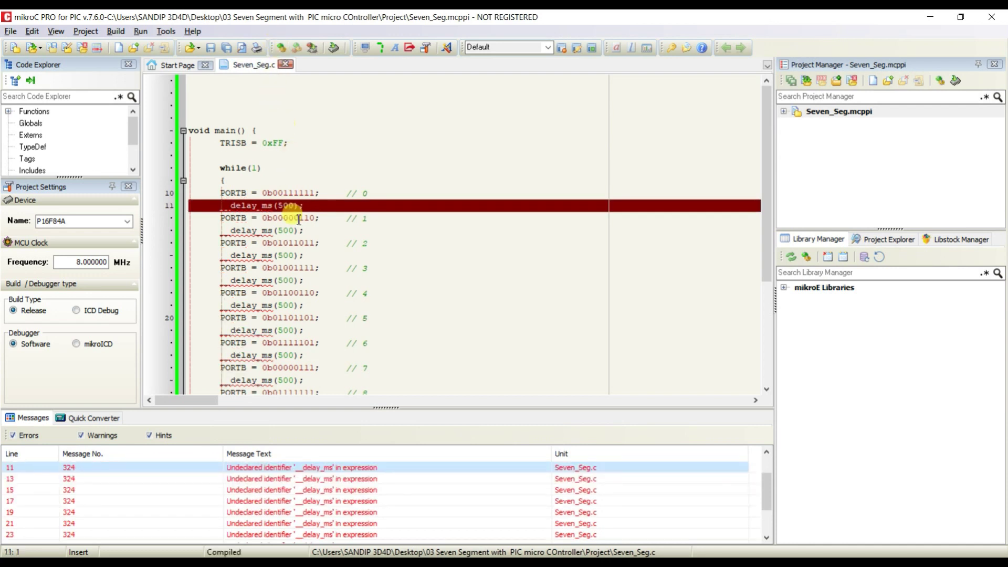
click(285, 168)
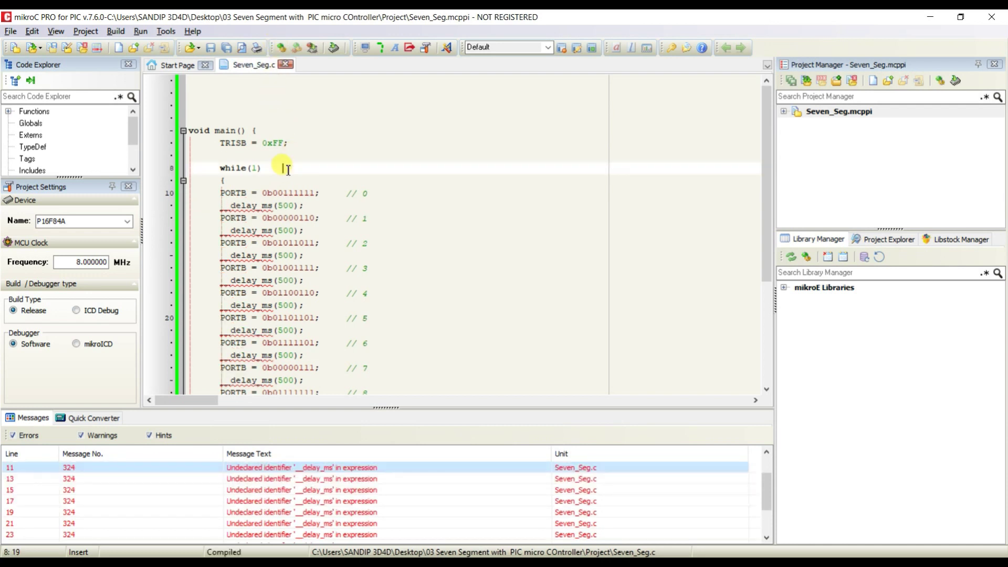
click(230, 205)
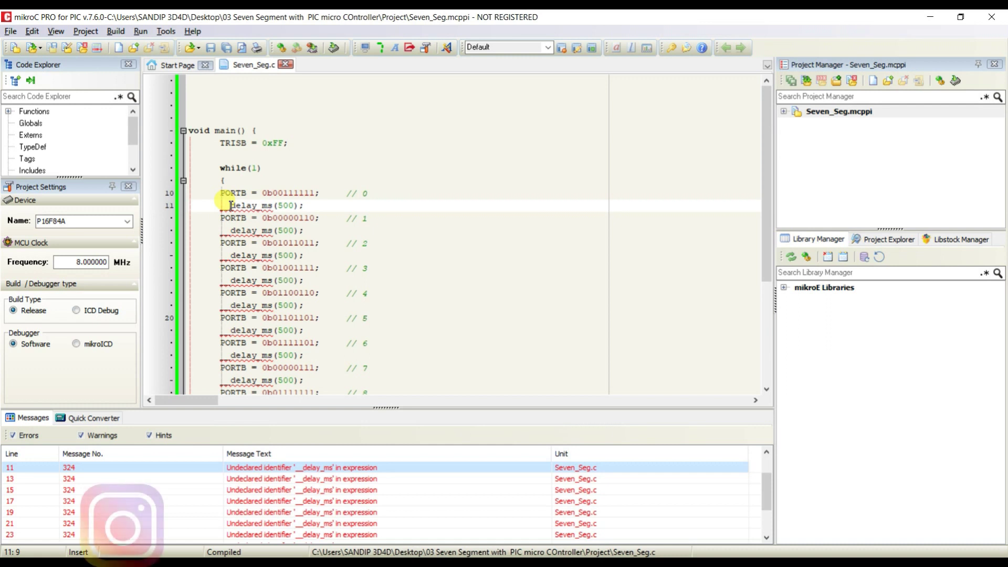
key(BackSpace)
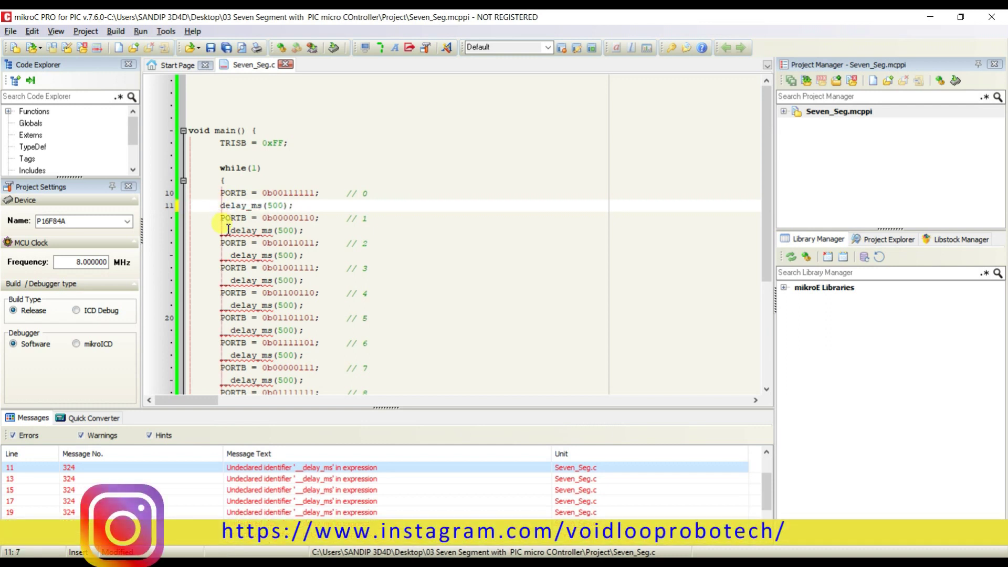
click(231, 231)
key(BackSpace)
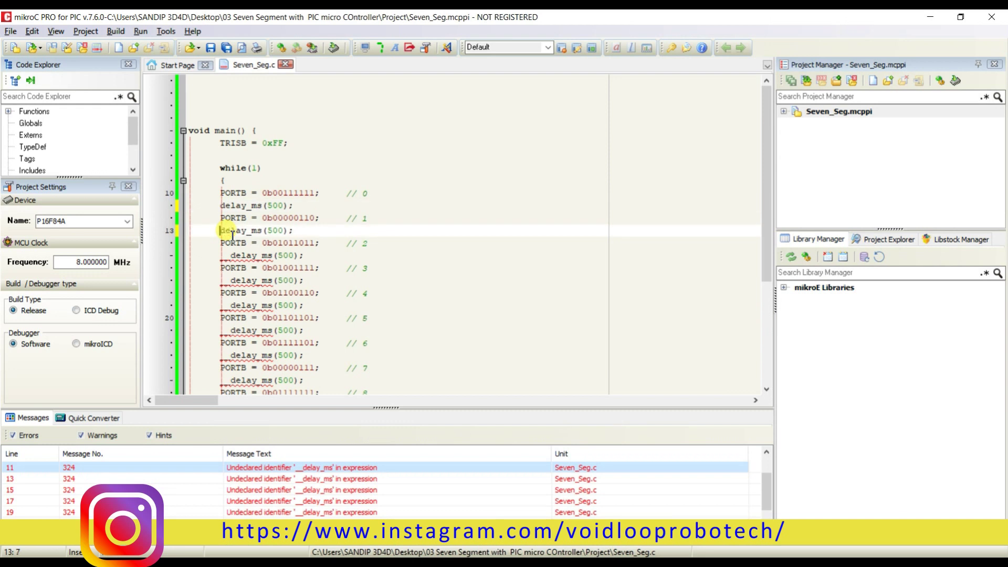
Recompile and remove the leading spaces on the delay_ms lines 15, 17 and 19.
click(279, 48)
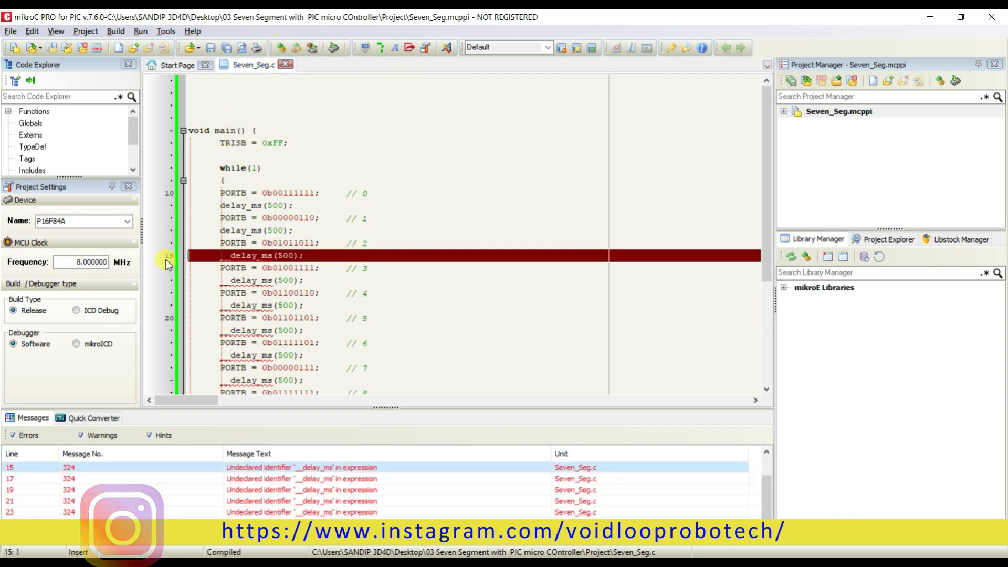
click(226, 256)
key(BackSpace)
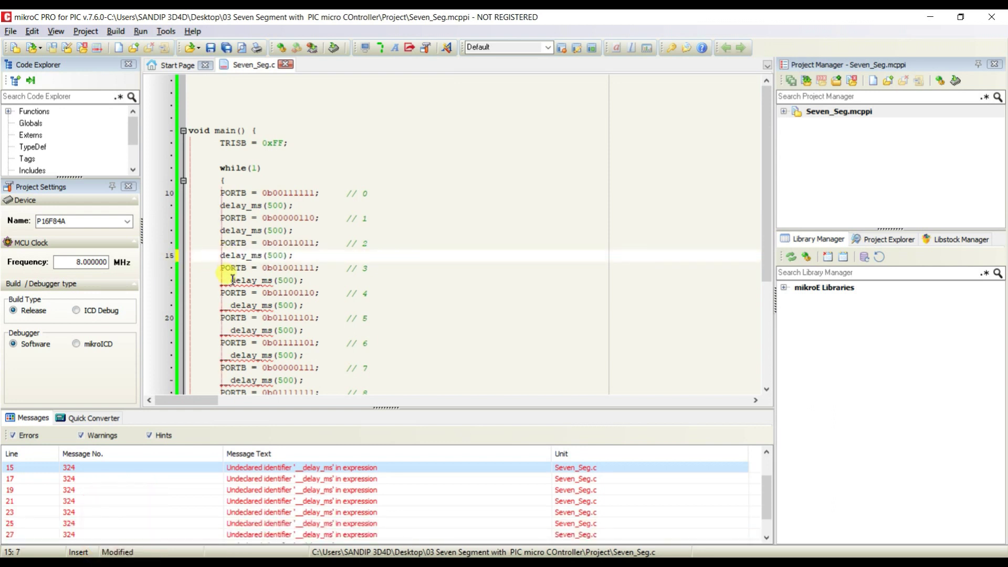
click(231, 282)
key(BackSpace)
click(231, 306)
key(BackSpace)
scroll(233, 306, down, 4)
Delete the leading spaces from the remaining indented delay_ms(500) lines.
click(226, 194)
key(BackSpace)
key(BackSpace)
click(230, 168)
key(BackSpace)
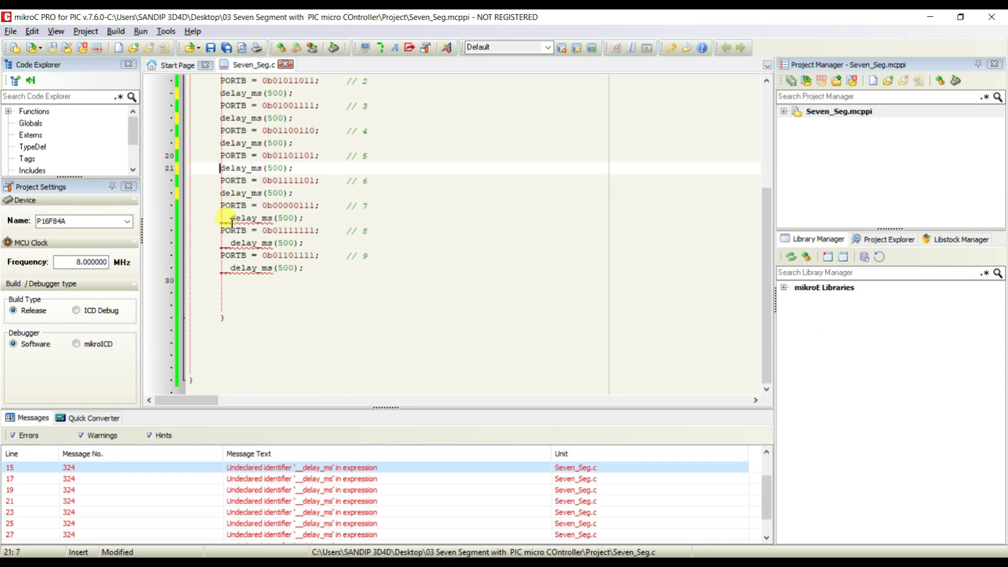
click(231, 218)
key(BackSpace)
click(229, 244)
key(BackSpace)
key(BackSpace)
click(232, 270)
key(BackSpace)
key(BackSpace)
scroll(232, 270, up, 4)
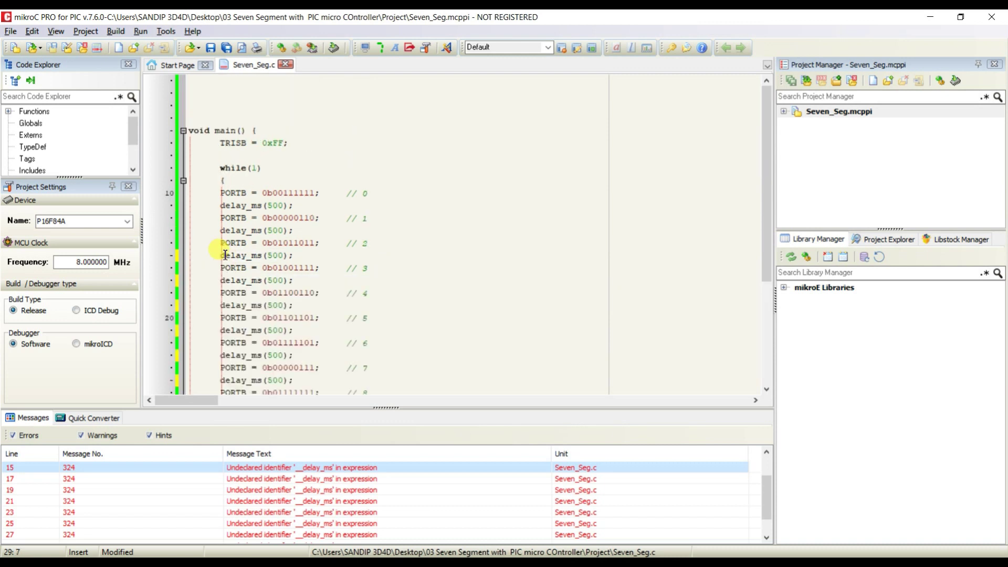
Rebuild successfully, then open the PIC16F84A U1 properties in Proteus.
click(283, 48)
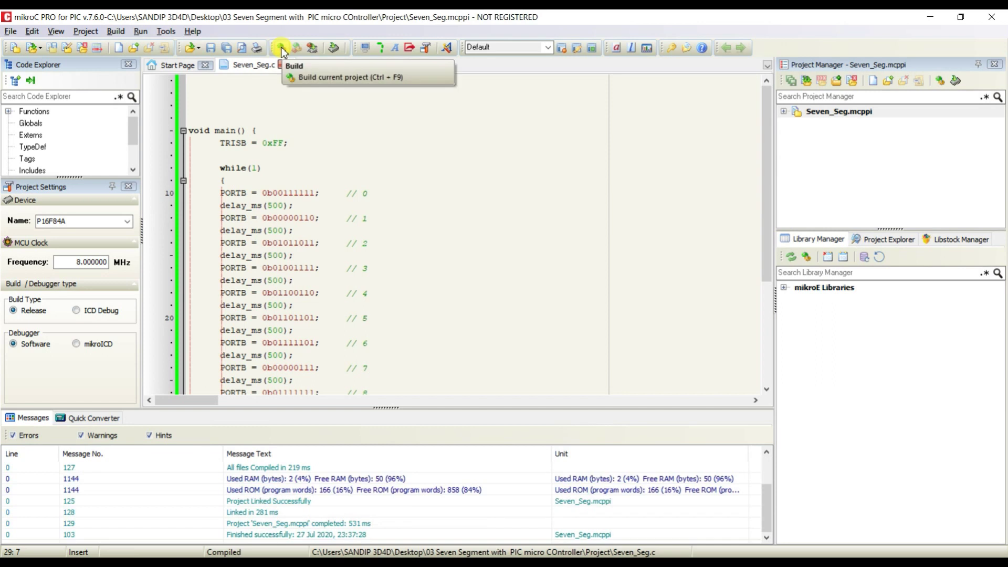
click(284, 114)
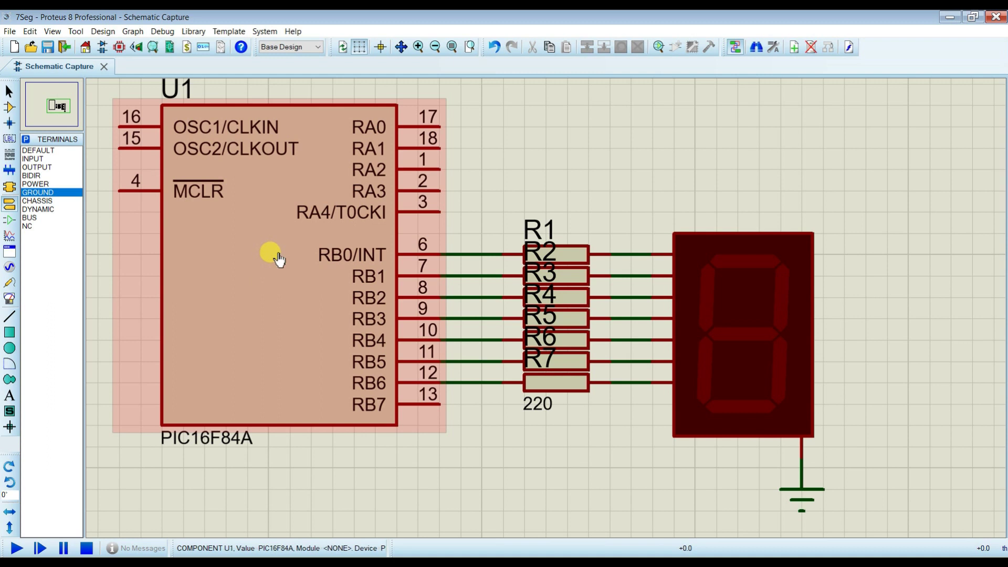
double_click(277, 264)
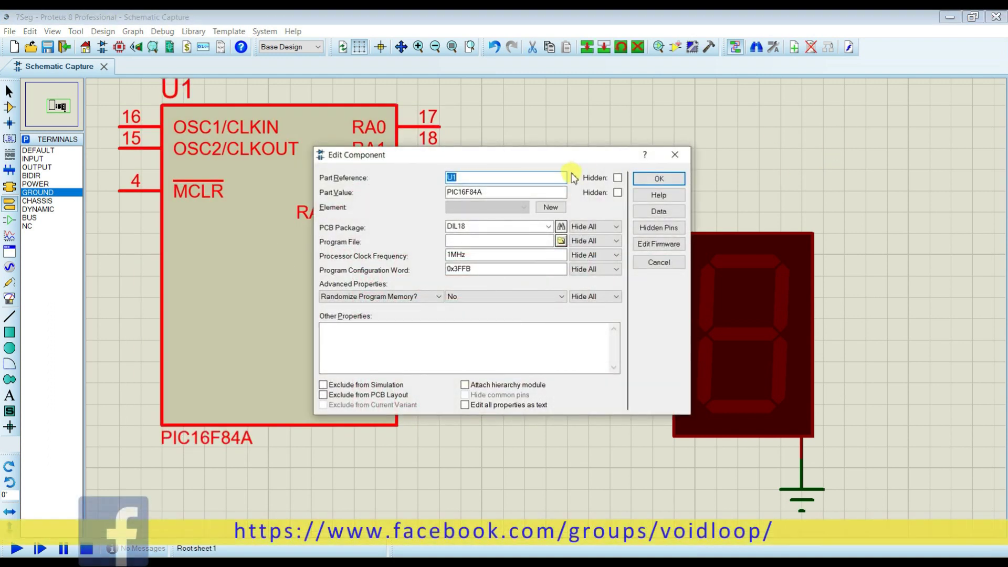
Load Seven_Seg.hex into U1 with an 8MHz clock, then run and stop the simulation.
click(561, 242)
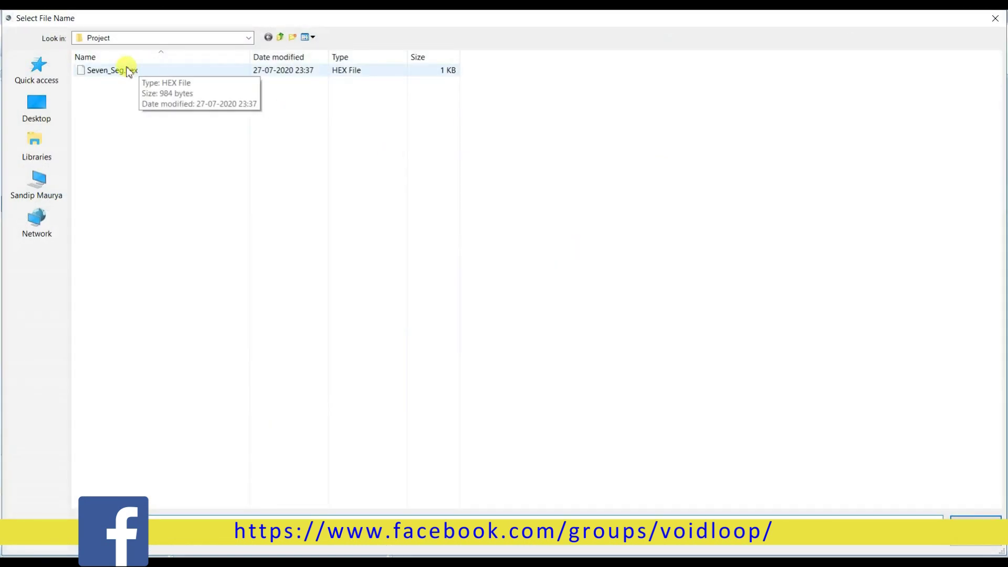
double_click(126, 70)
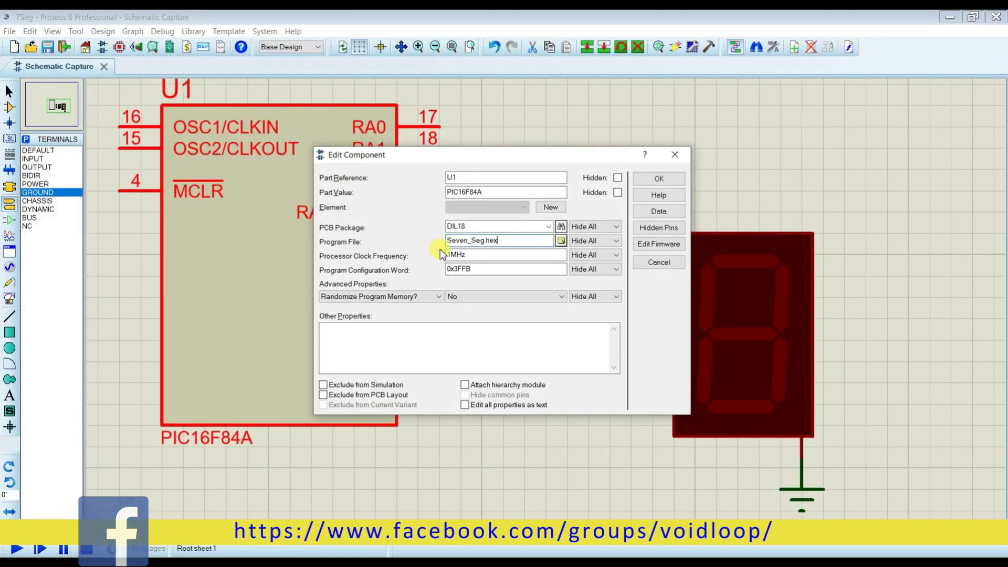
click(449, 254)
text(8)
click(657, 180)
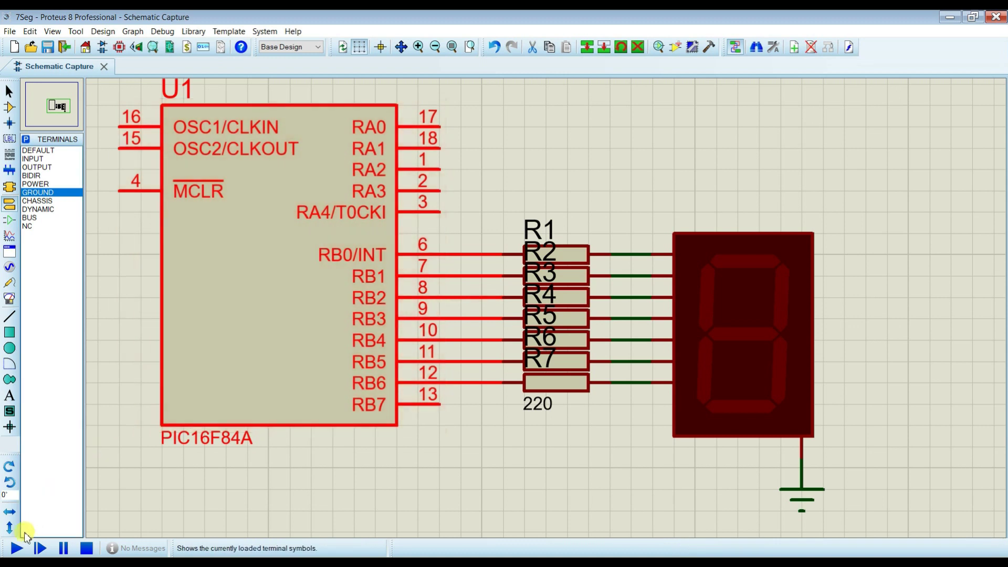
click(17, 550)
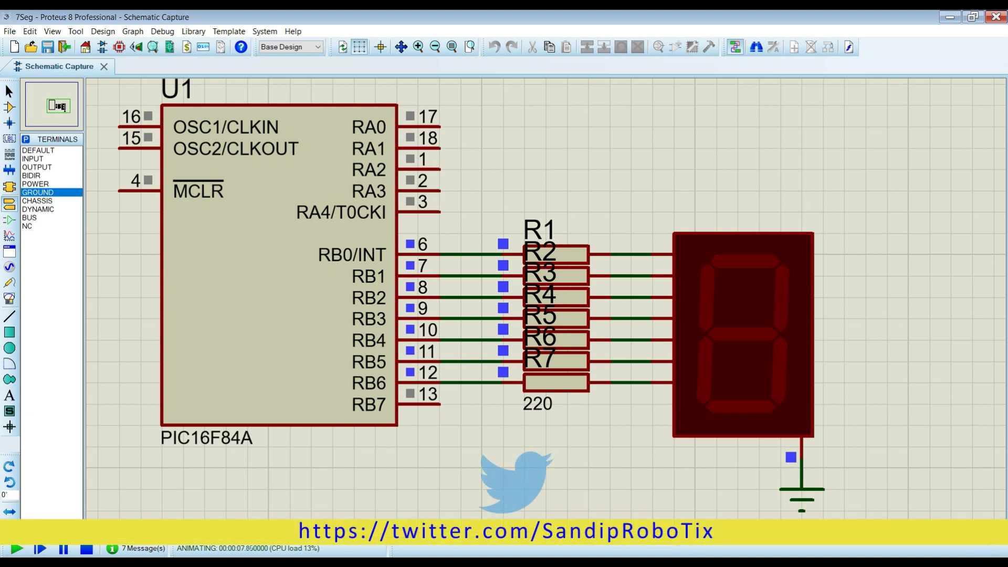
click(86, 549)
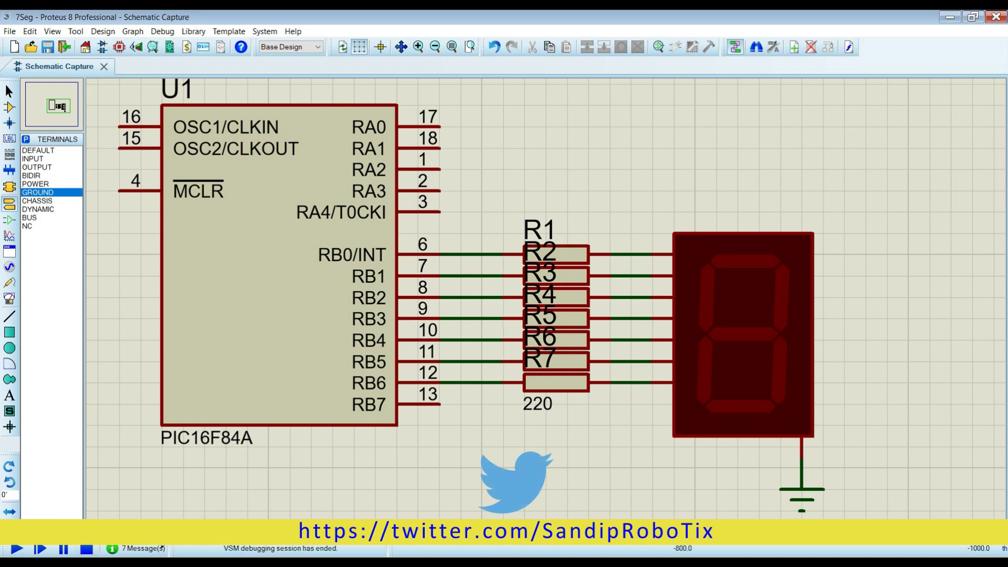
Set TRISB = 0x00 with comment '// SET PORT B as OUTPUT', rebuild, and return to Proteus.
key(alt+Tab)
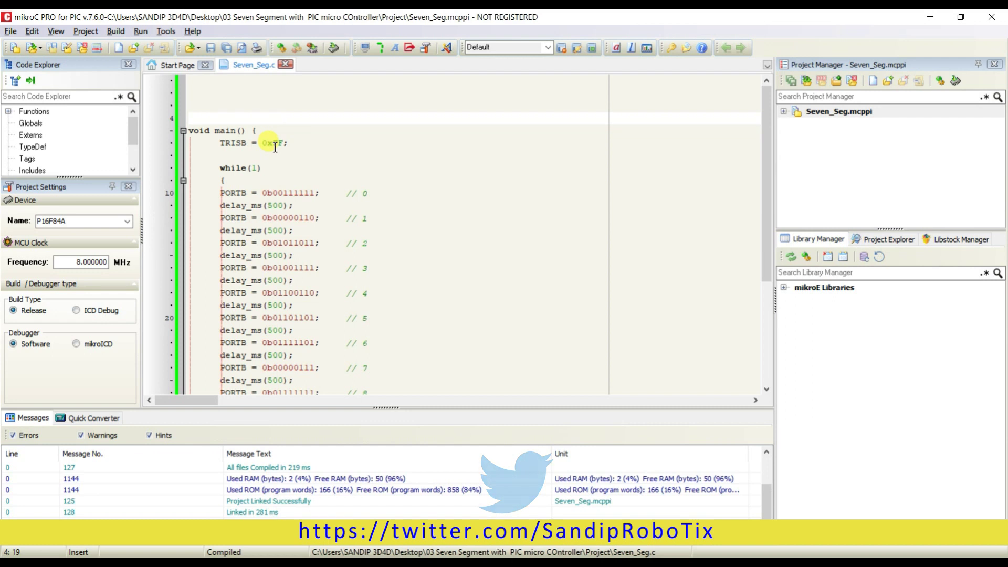
drag(272, 143, 282, 151)
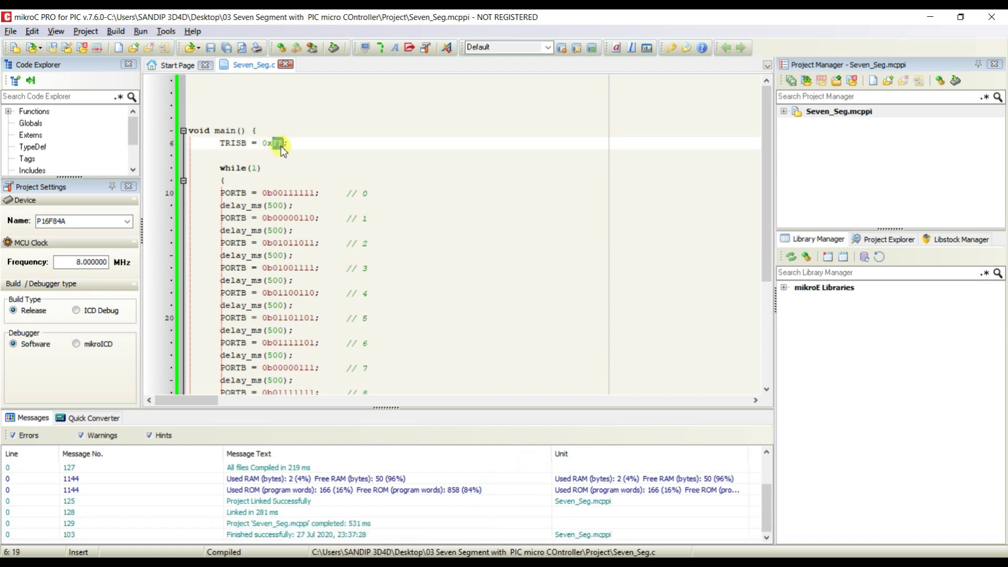
text(00)
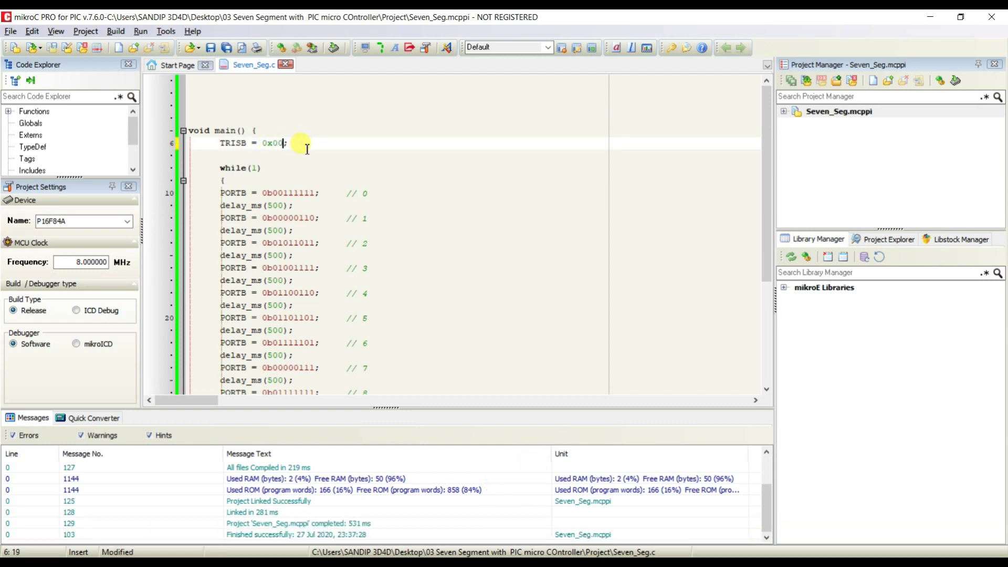
click(308, 145)
text(//  SET PORT B as OUTPUT)
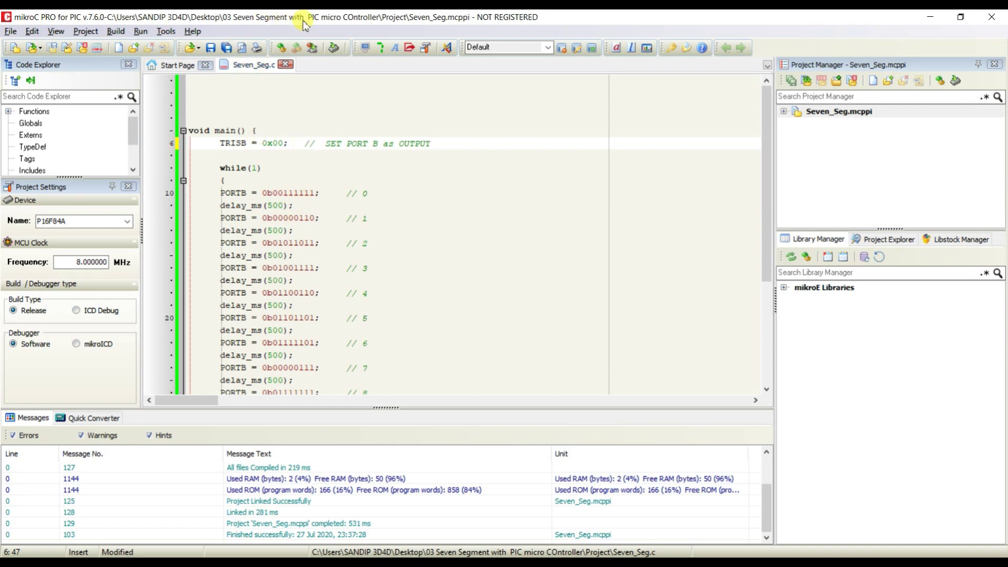
click(286, 48)
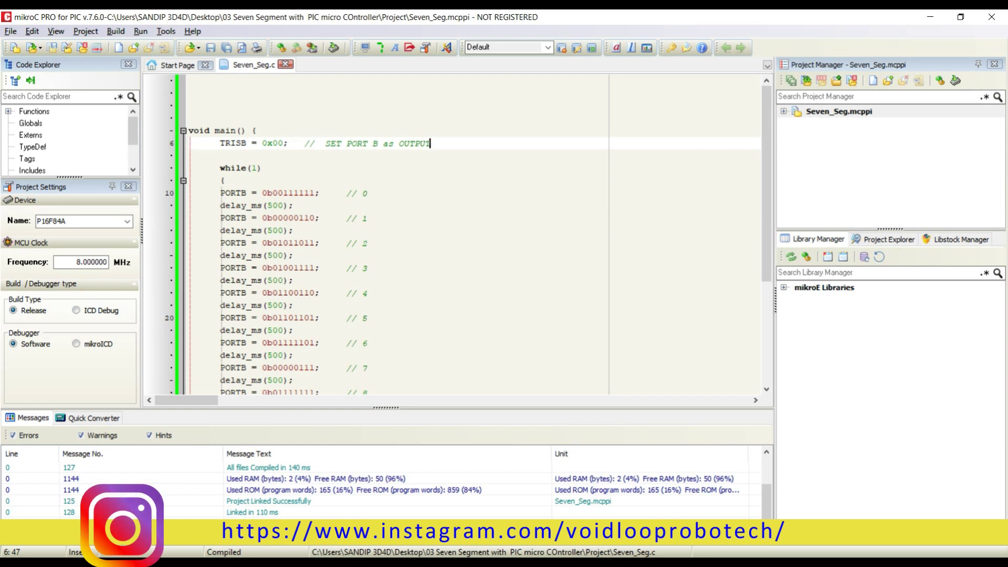
key(alt+Tab)
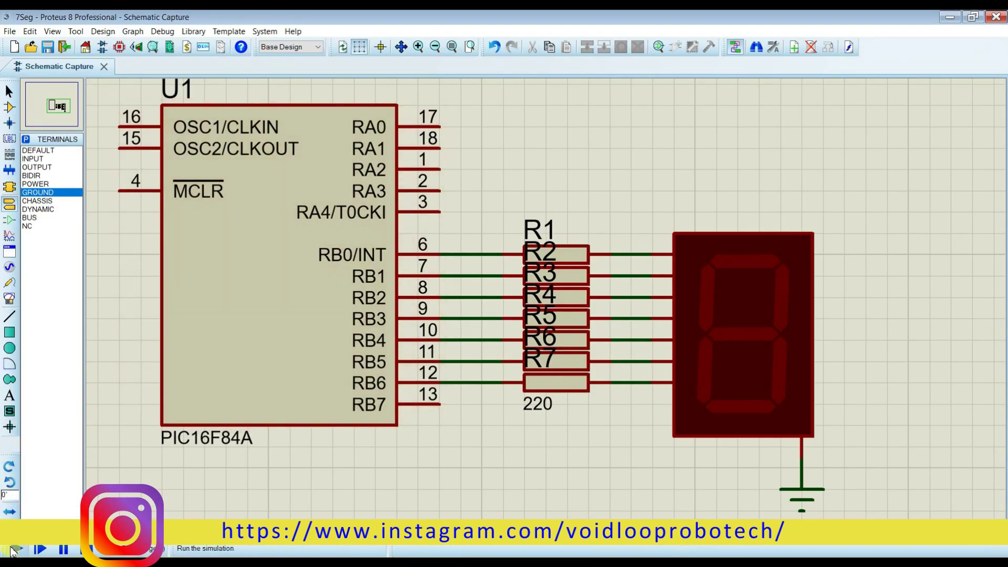
Run the simulation to watch the display count 0, 1, 2, then return to the mikroC code.
click(13, 550)
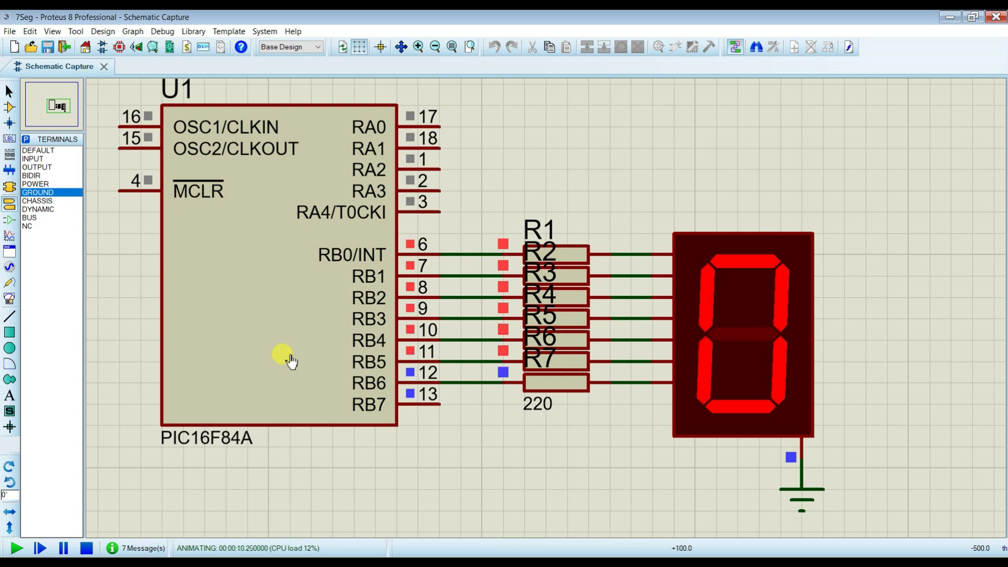
click(192, 512)
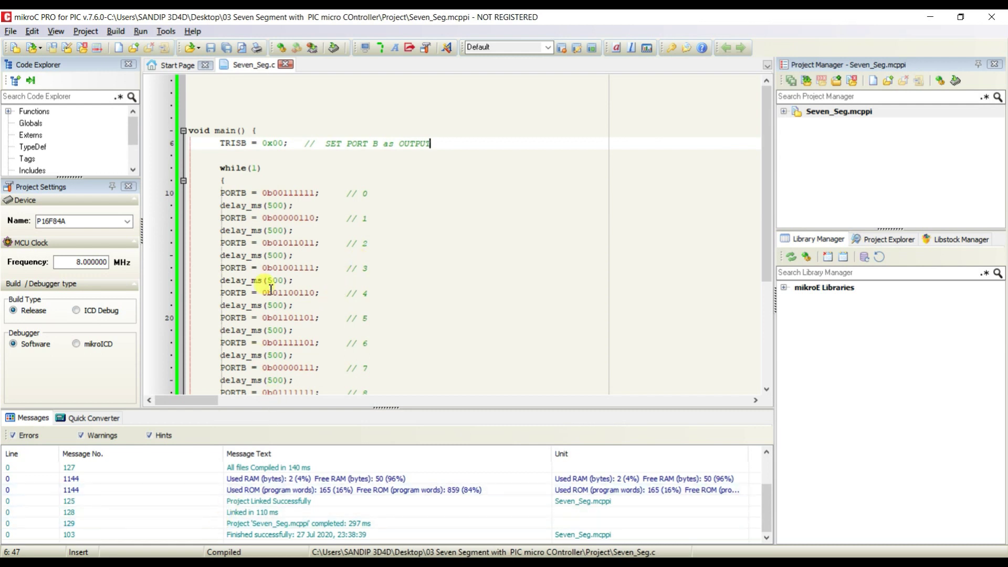
Check digit 0's line against the Excel table, leaving PORTB = 0X3F with its binary commented.
click(264, 193)
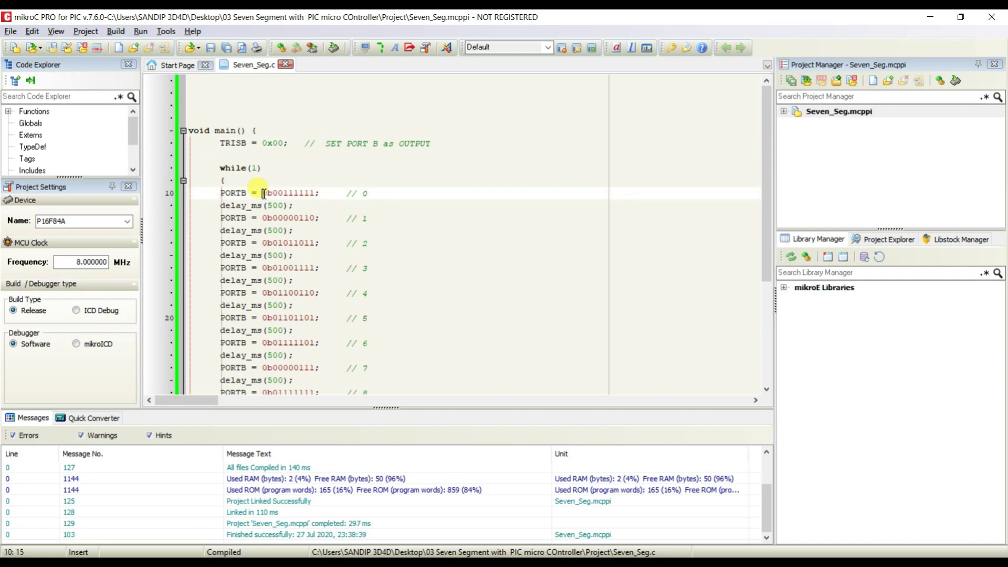
text(//)
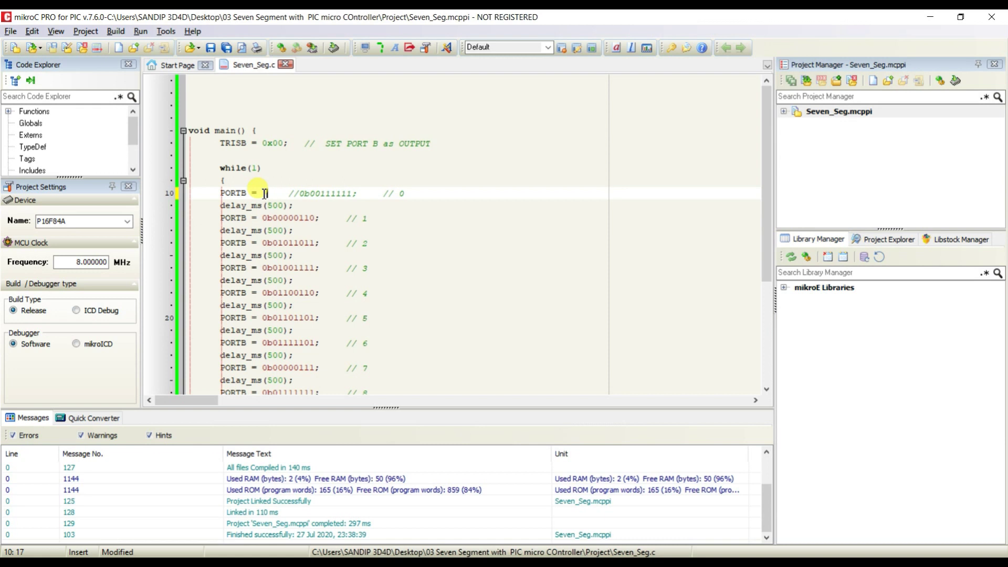
click(264, 193)
key(alt+Tab)
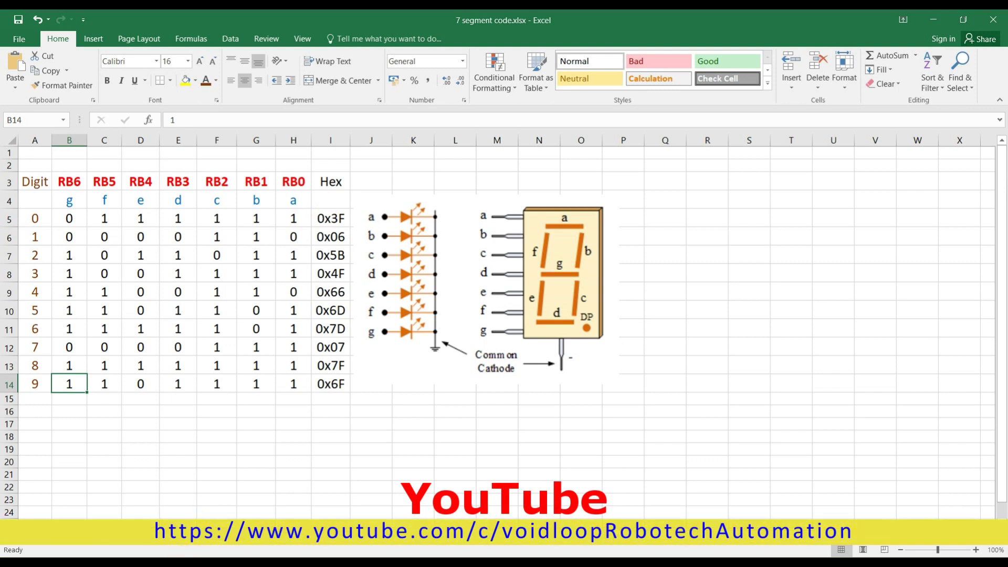
key(alt+Tab)
text(0X3F)
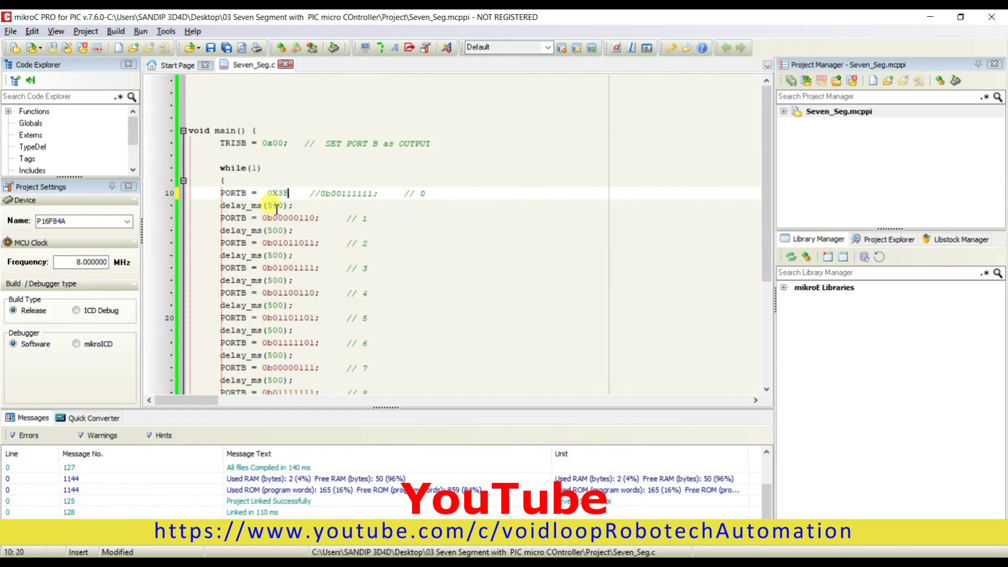
text(;)
Give digit 1 the value 0X06 and comment out digit 2's binary 0b01011011.
click(264, 217)
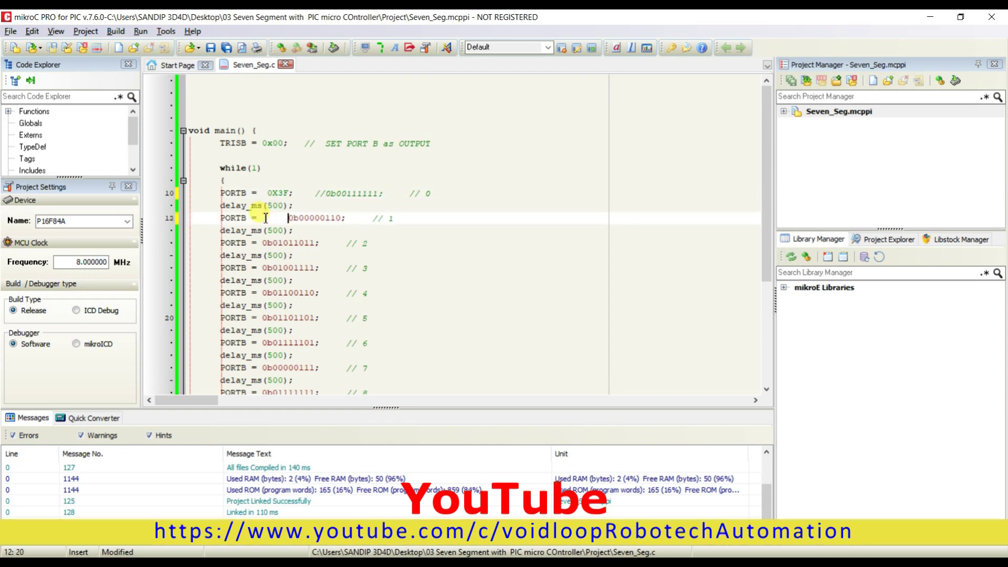
text(//)
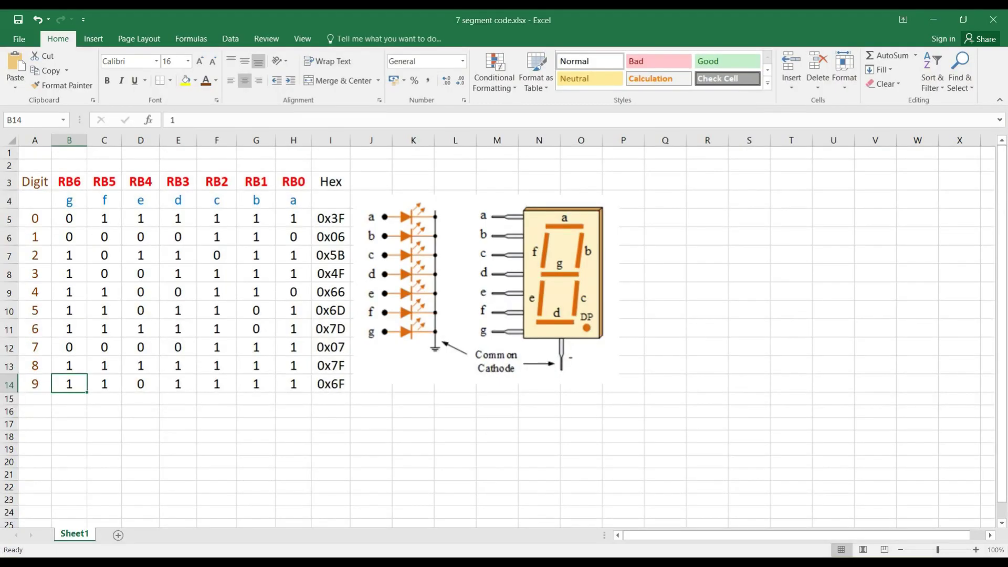
click(158, 516)
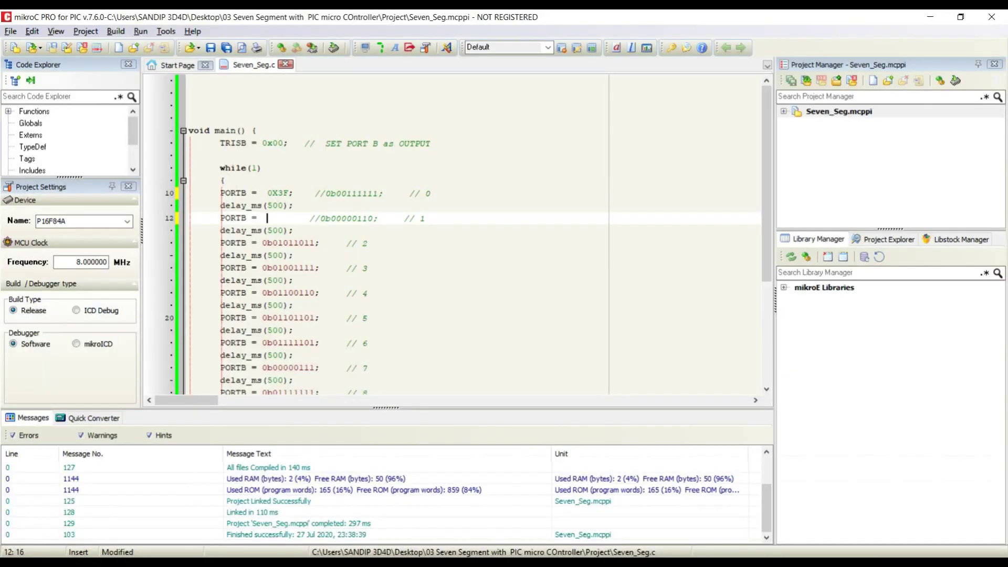
text(0X06;)
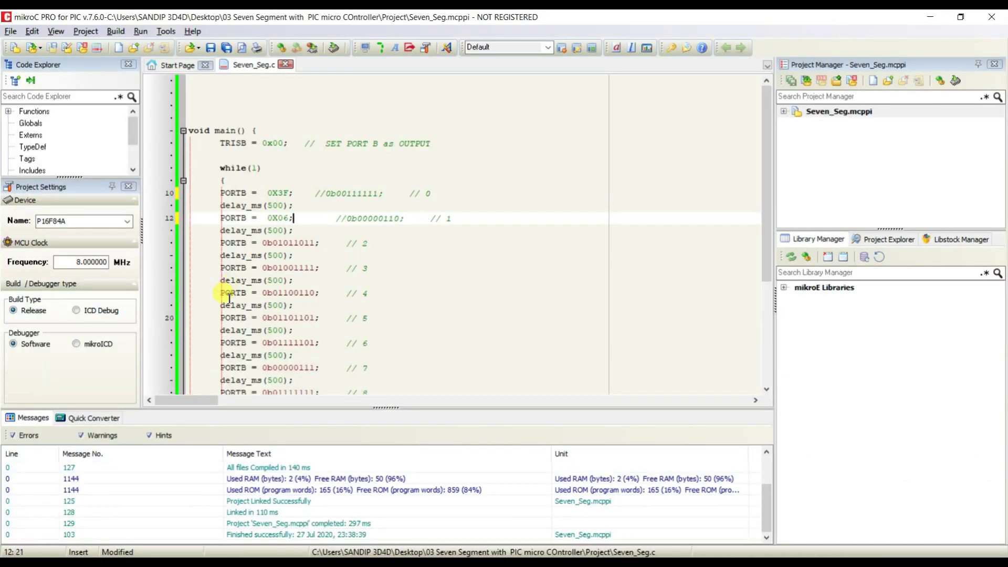
click(263, 243)
text(//)
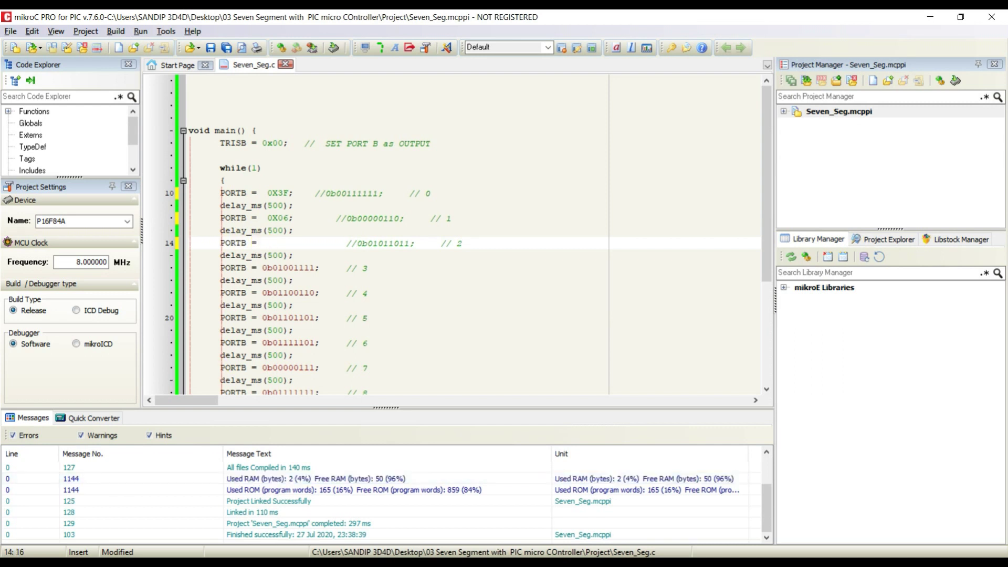
Enter hex values for digits 2 and 3 from the table, fixing a mistyped value.
key(alt+Tab)
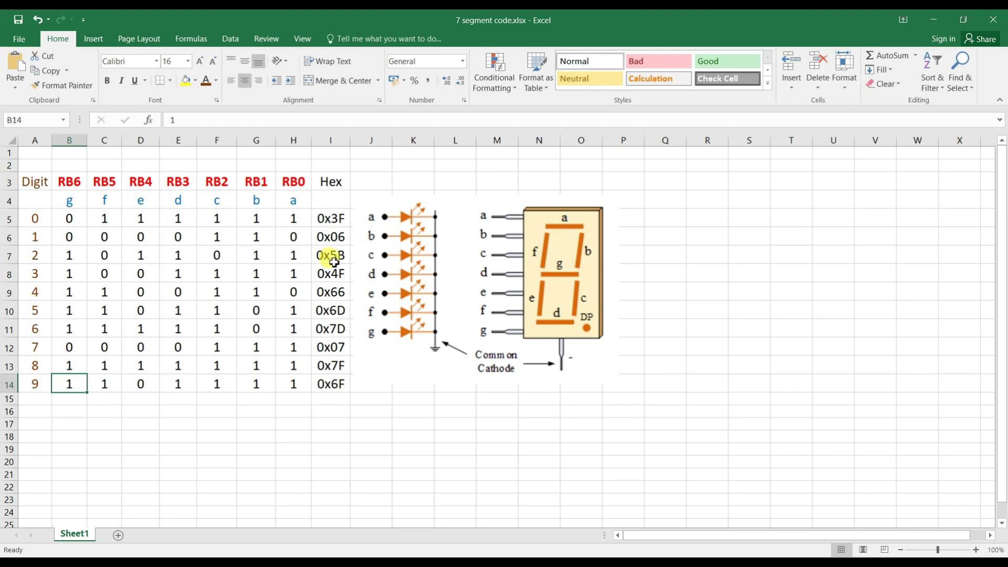
key(alt+Tab)
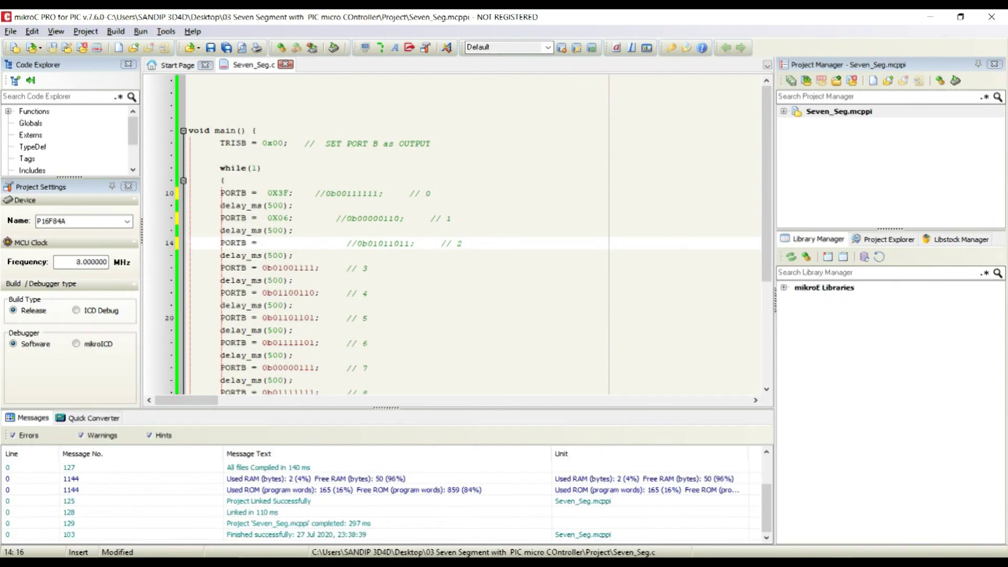
text(0)
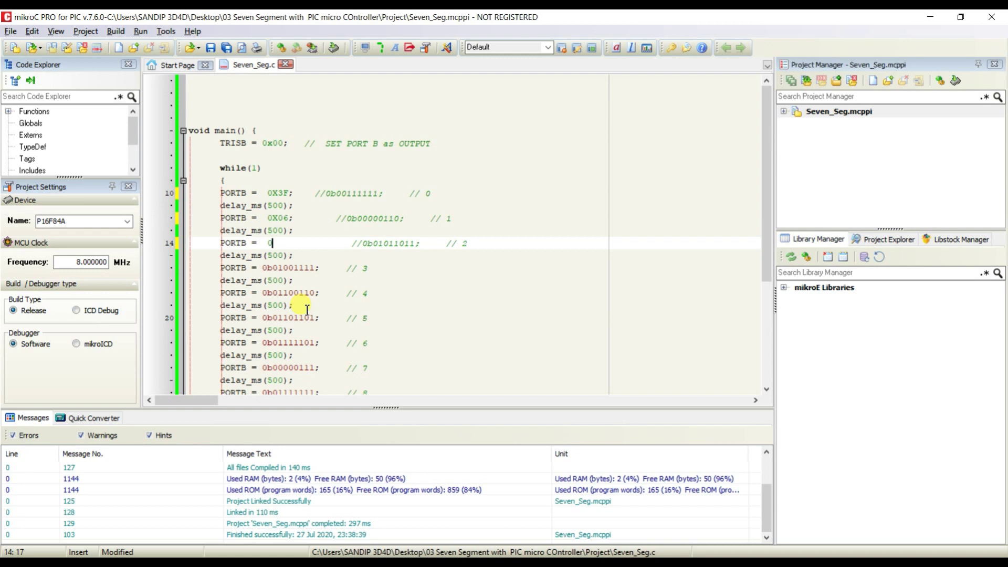
text(x5B)
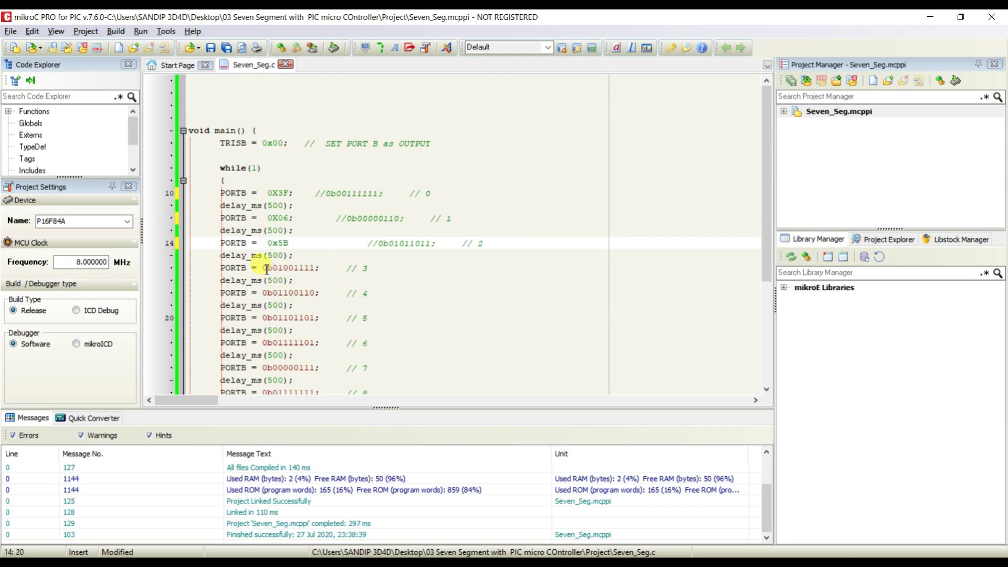
click(266, 268)
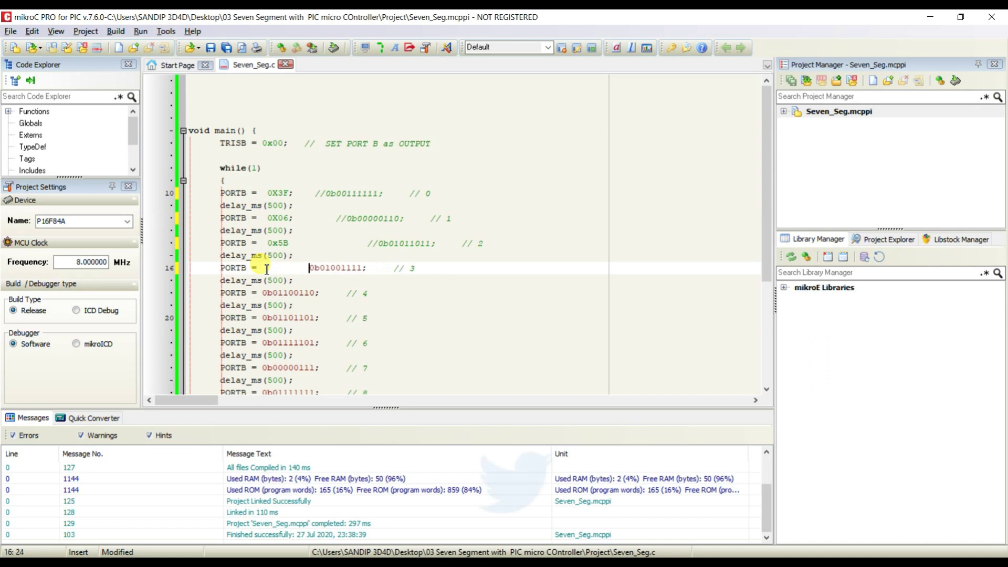
text(//)
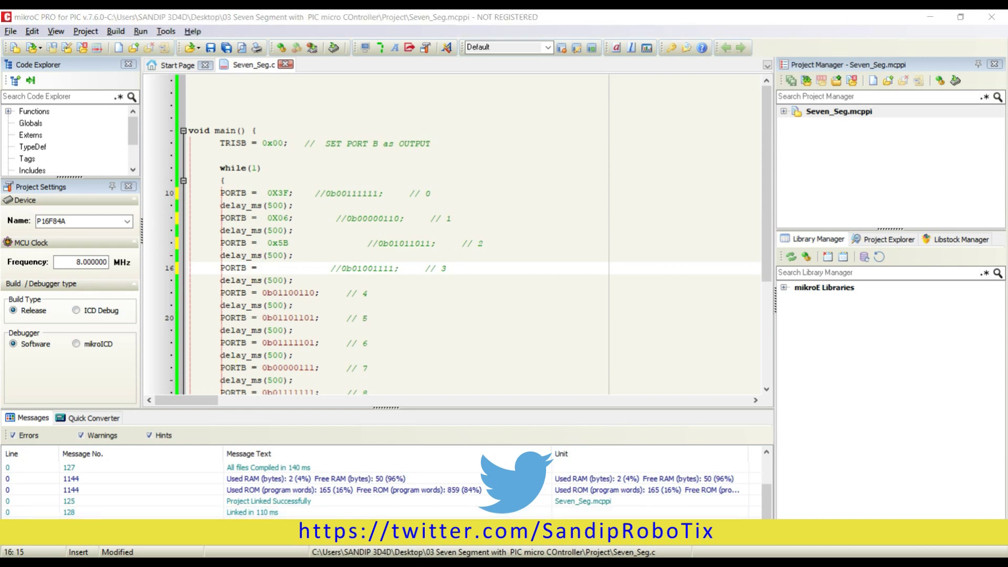
key(alt+Tab)
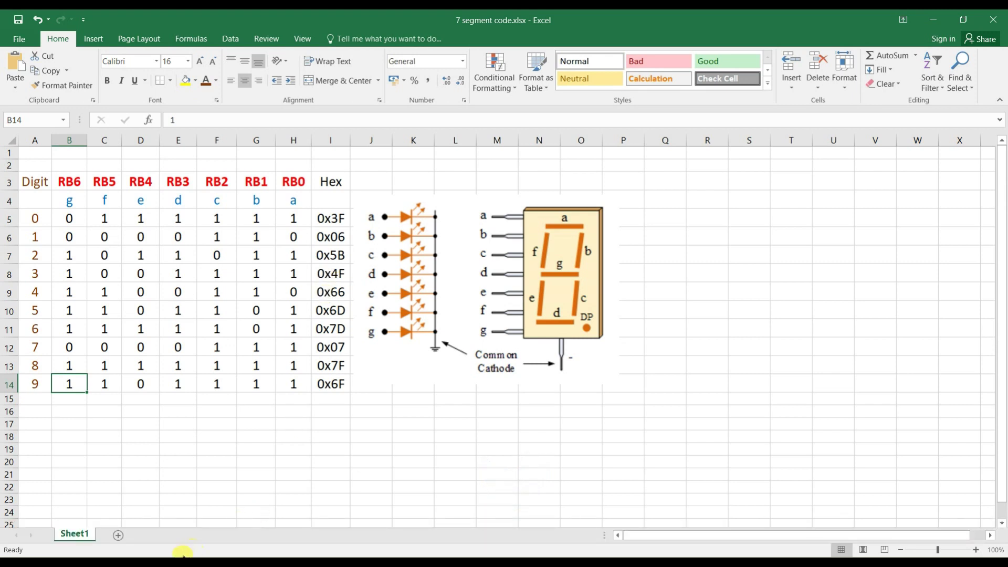
key(alt+Tab)
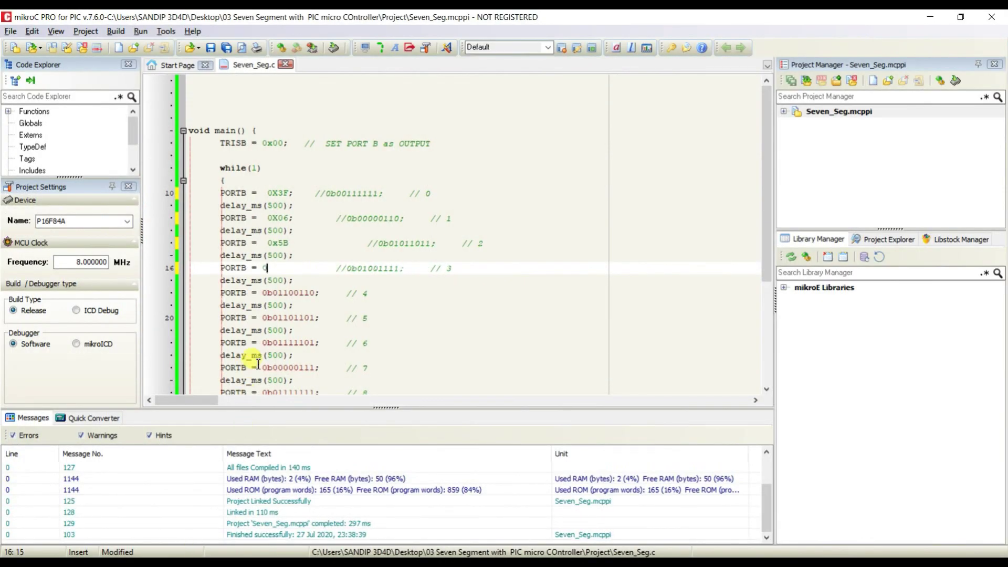
text(x)
text(0)
key(BackSpace)
text(f)
key(BackSpace)
text(F4)
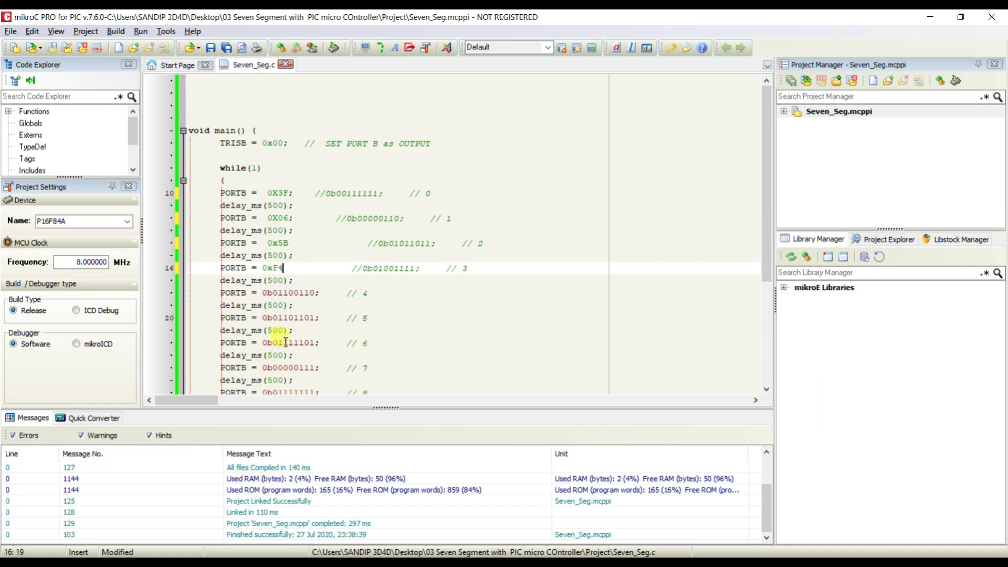
Give digits 4 and 5 their hex values 0x66 and 0x6D with binaries commented out.
click(264, 294)
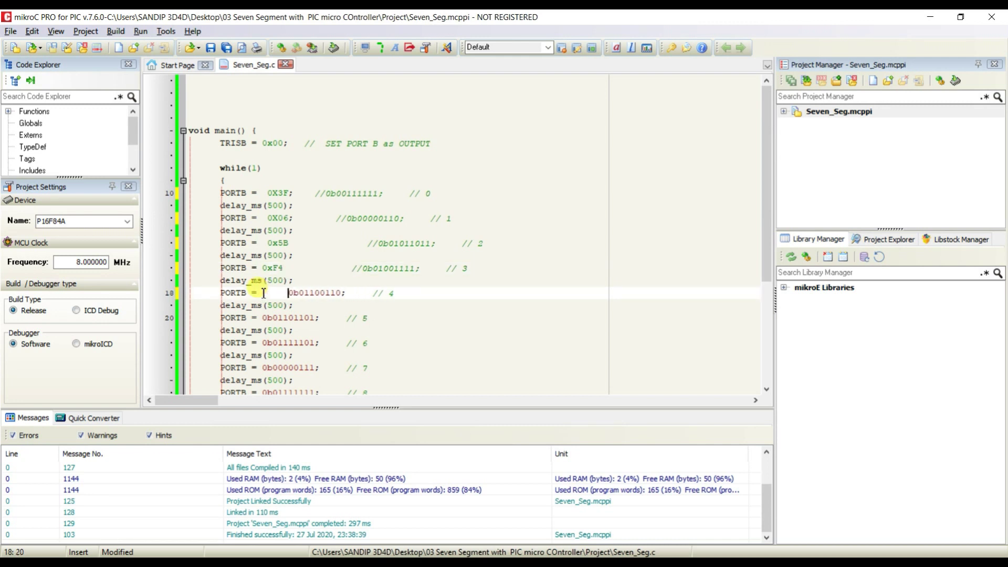
text(//)
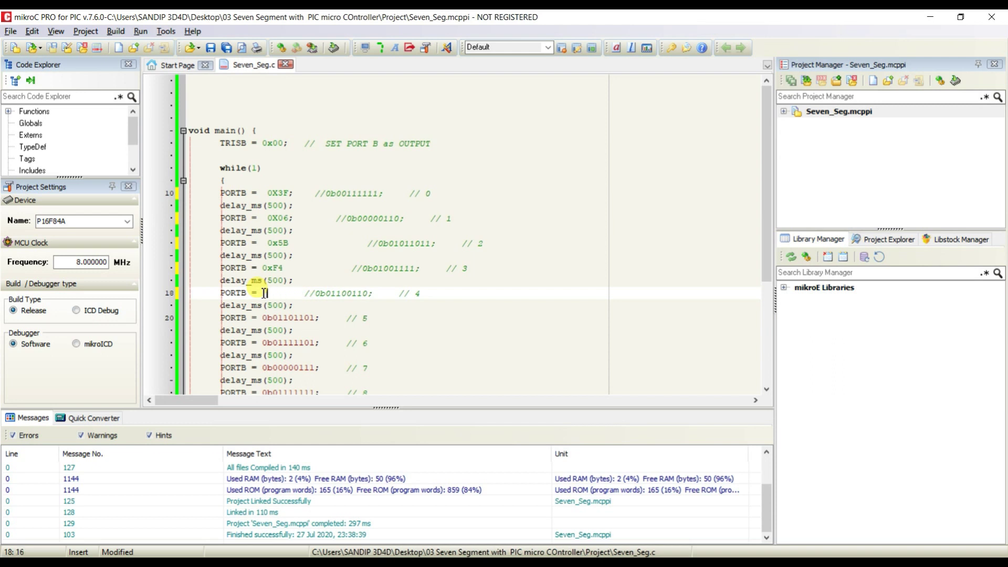
key(alt+Tab)
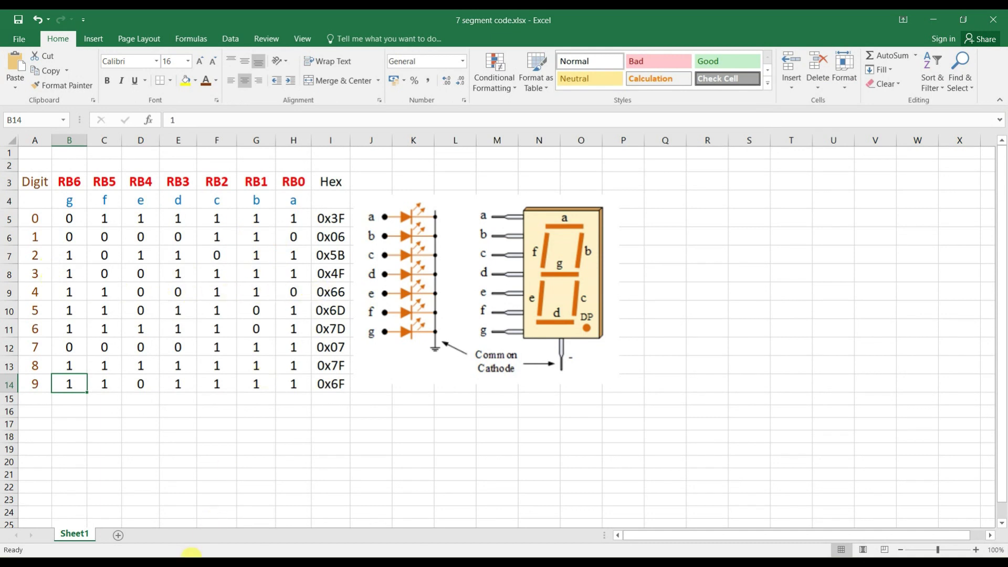
key(alt+Tab)
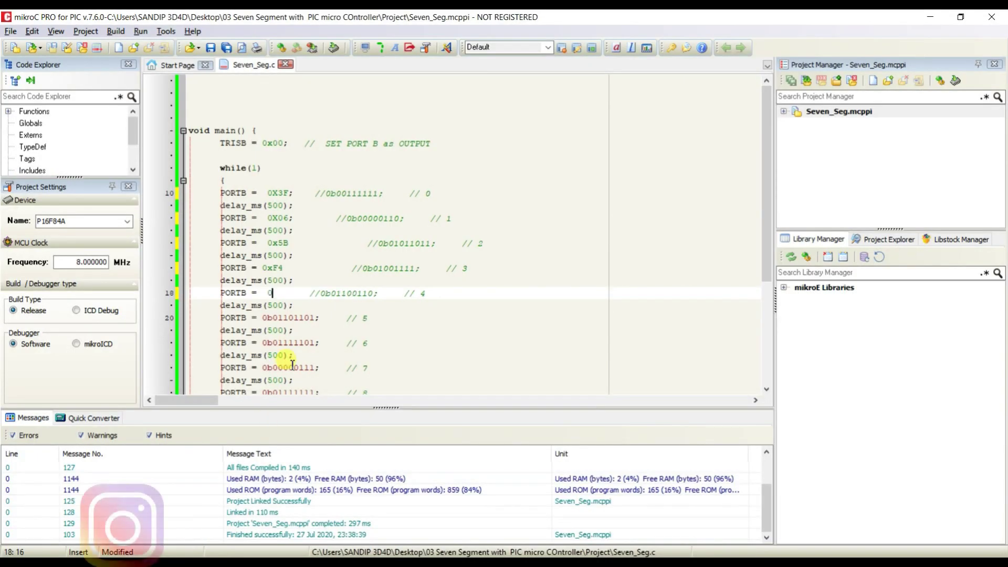
text(0x66)
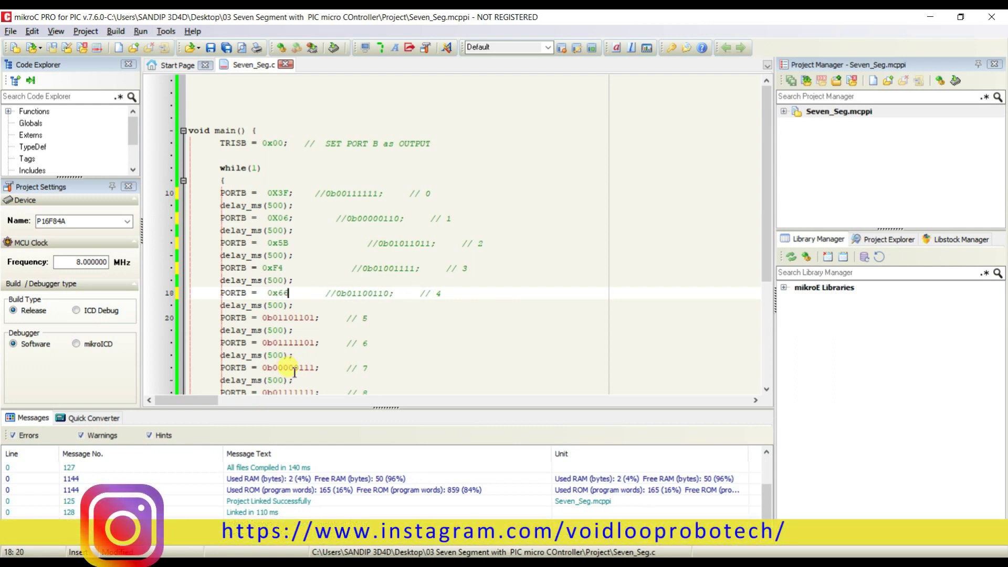
click(263, 318)
text(//)
click(264, 317)
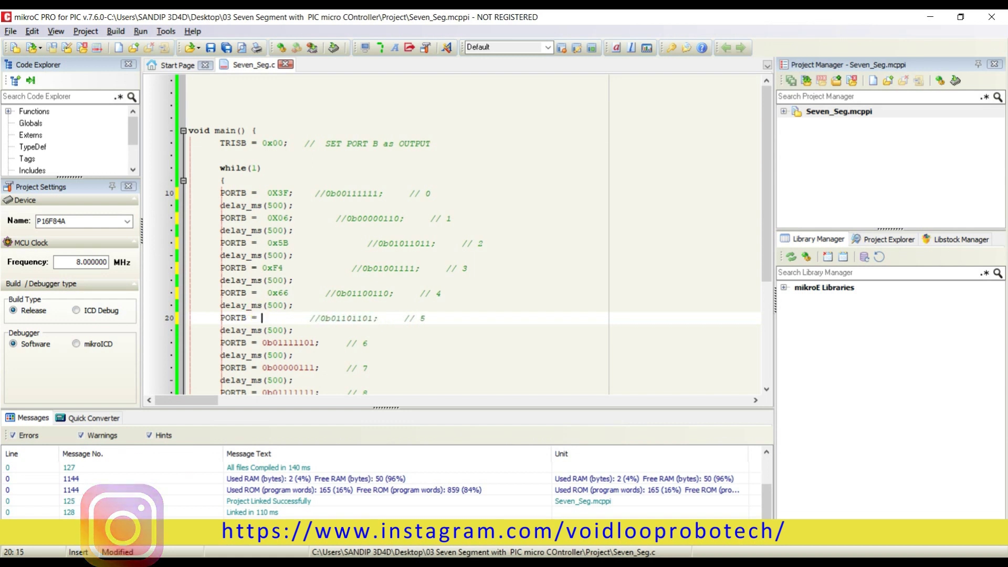
text(0)
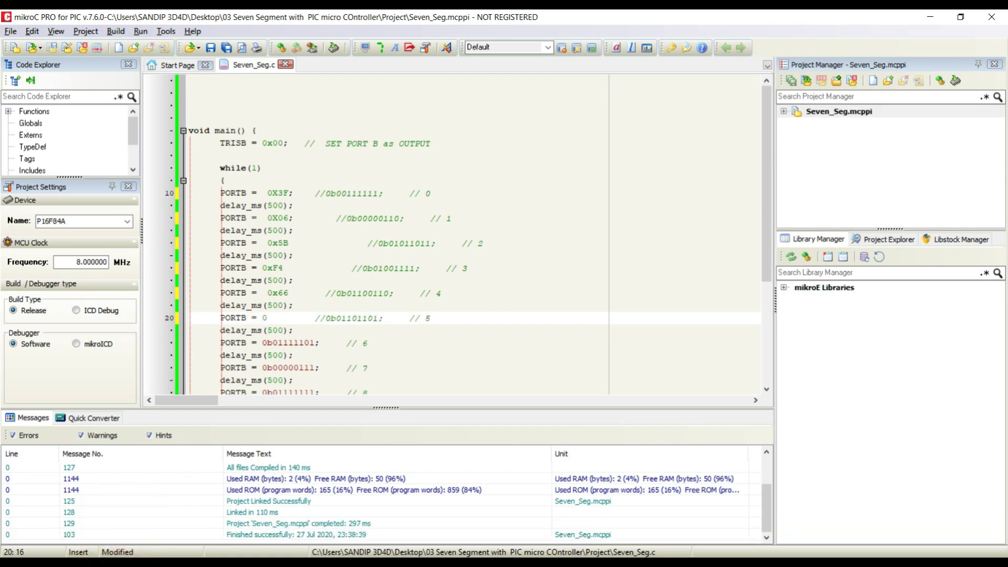
text(x)
text(6D)
Give digits 6 and 7 their hex values 0x7D and 0x07 with binaries commented out.
click(263, 344)
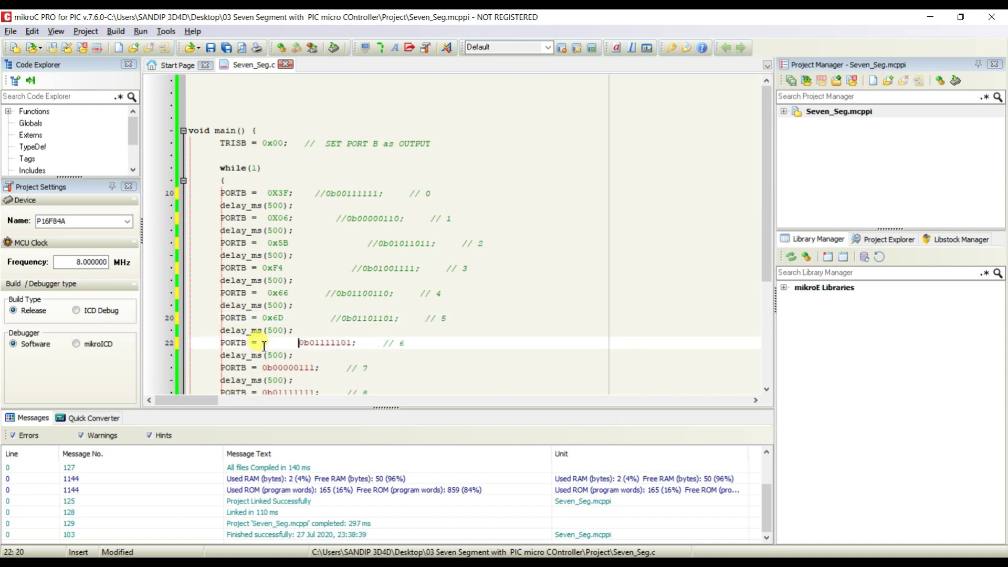
text(//)
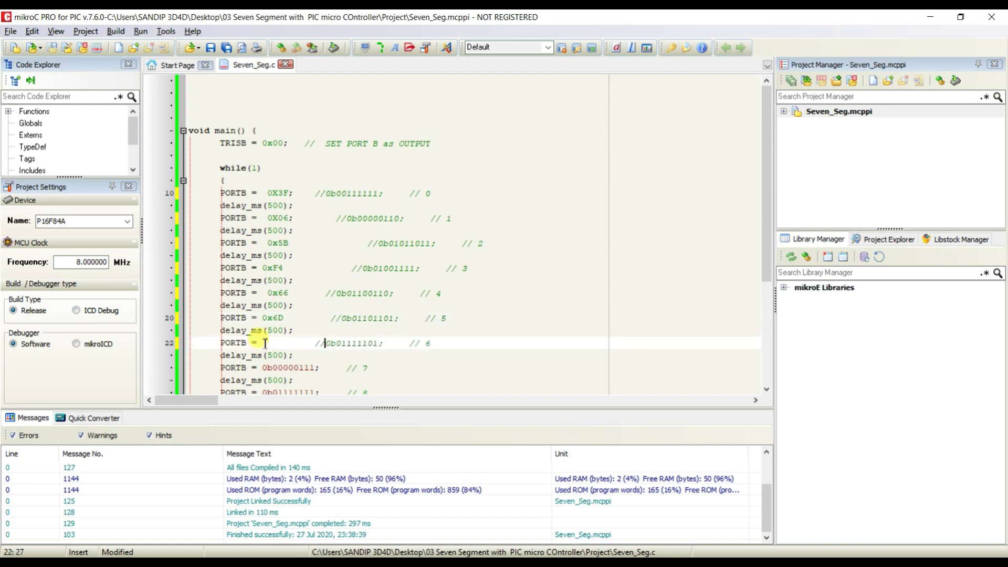
text(0x7D)
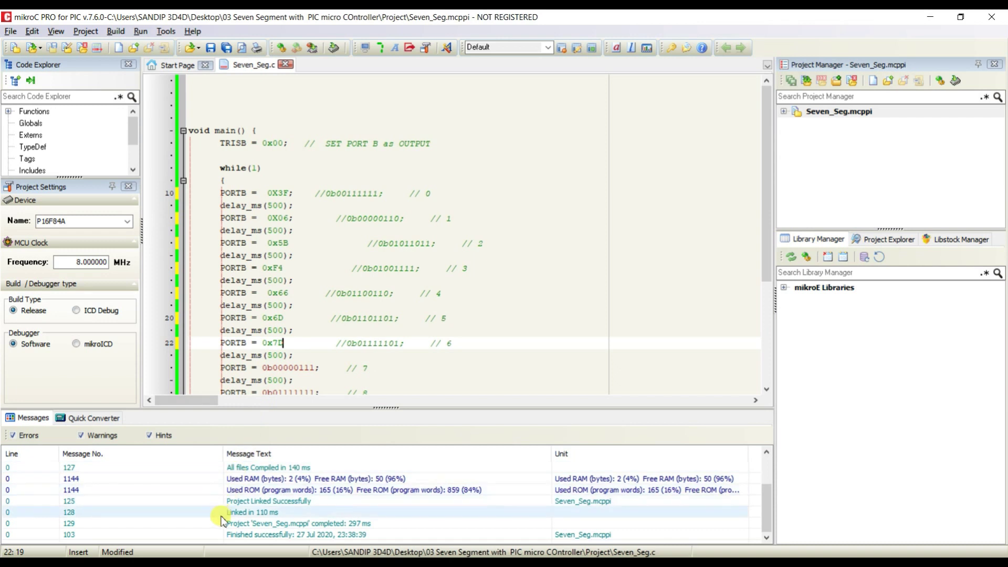
click(266, 368)
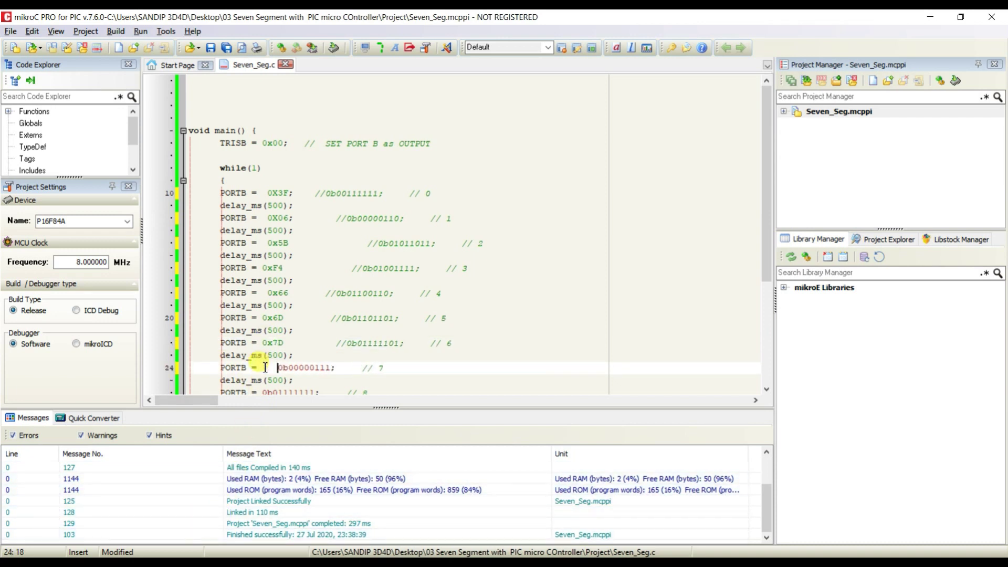
text(//)
click(265, 368)
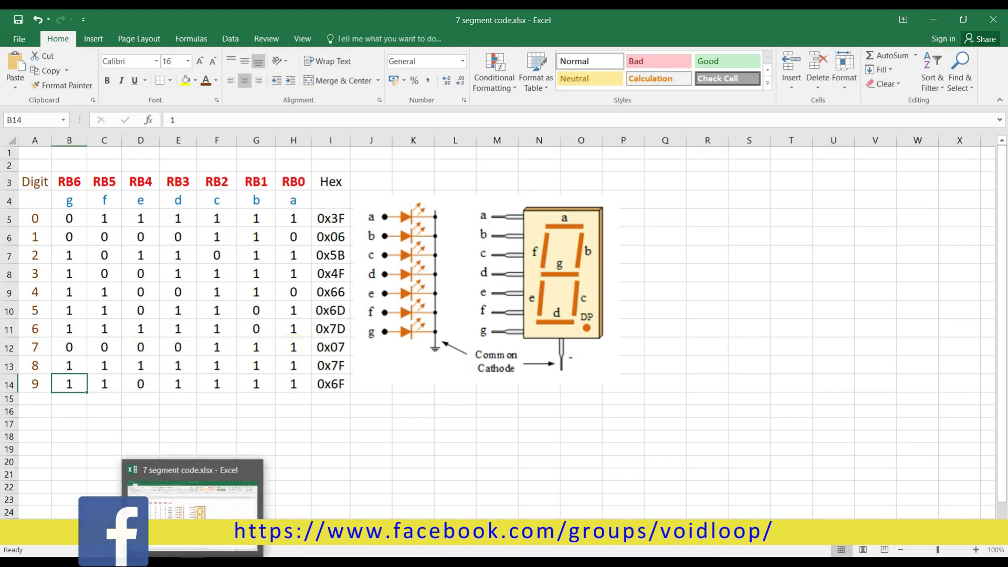
click(168, 561)
click(168, 512)
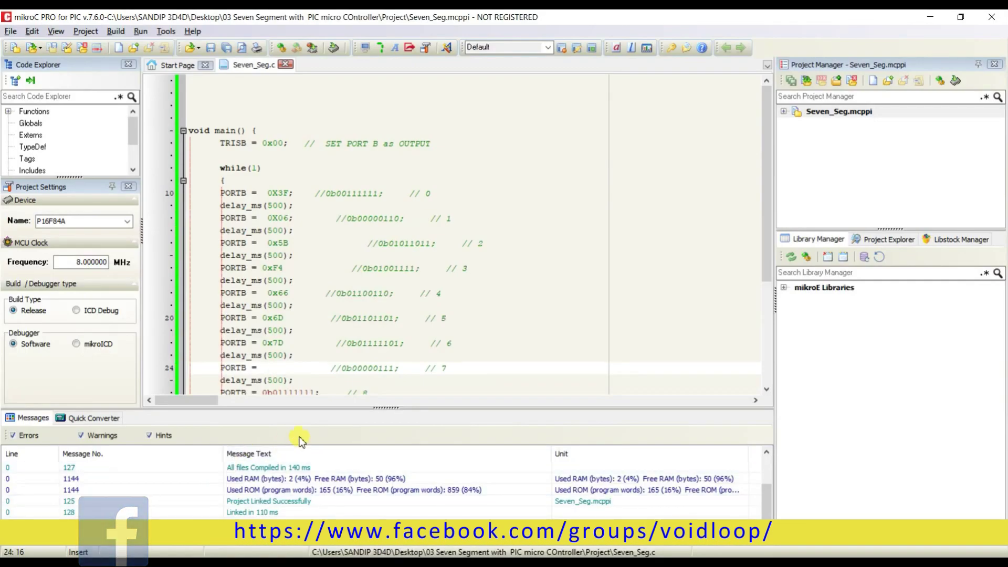
text(x07)
scroll(315, 322, down, 4)
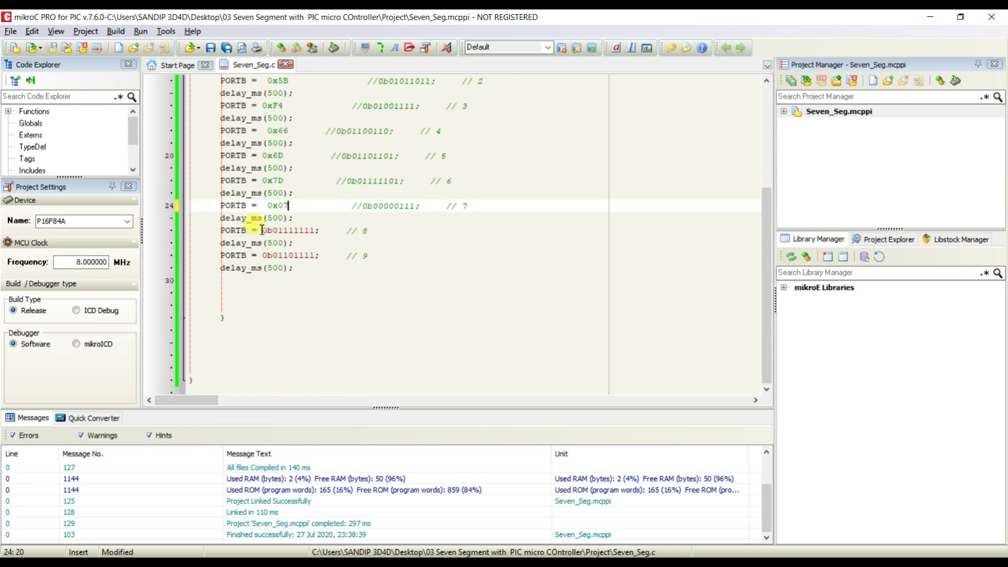
Comment out digits 8 and 9's binaries and assign them 0x7F and 0x6F.
click(263, 229)
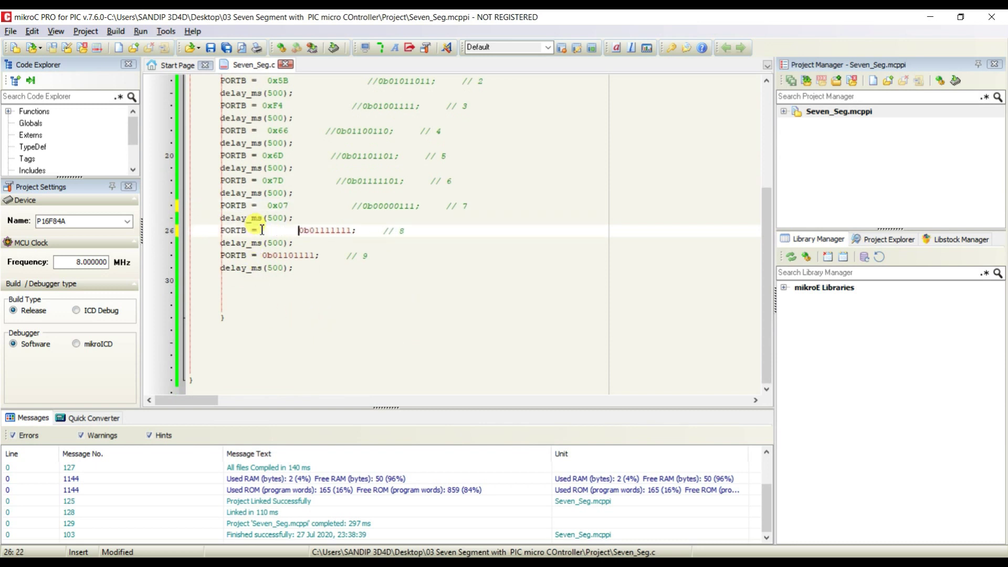
text(0x)
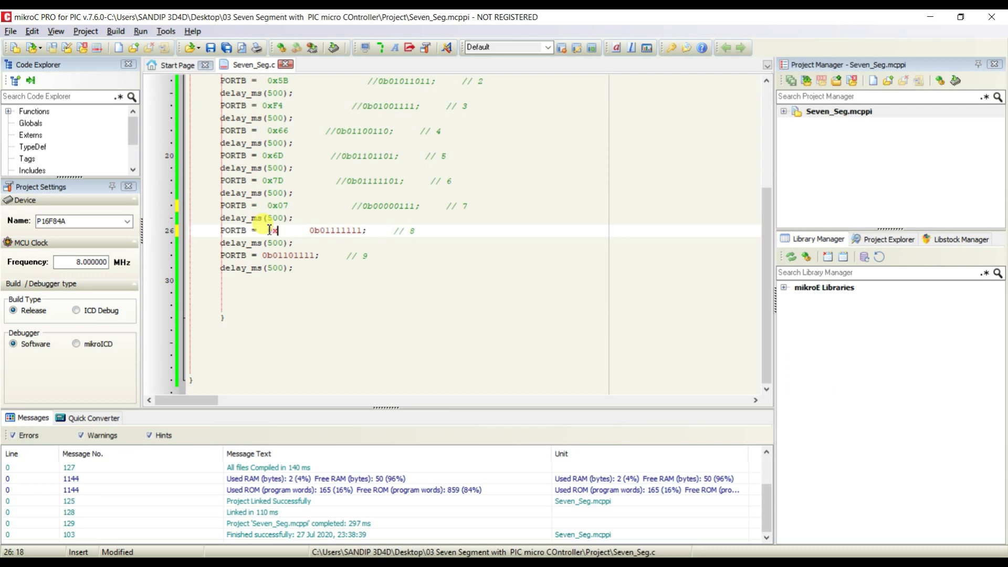
text(7F)
click(263, 256)
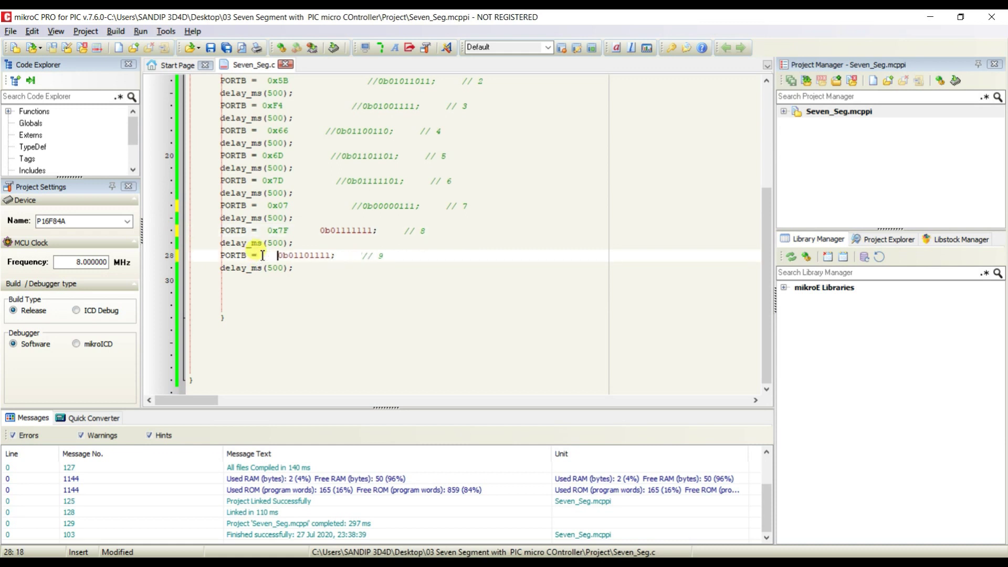
text(//)
click(305, 224)
click(320, 232)
text(//)
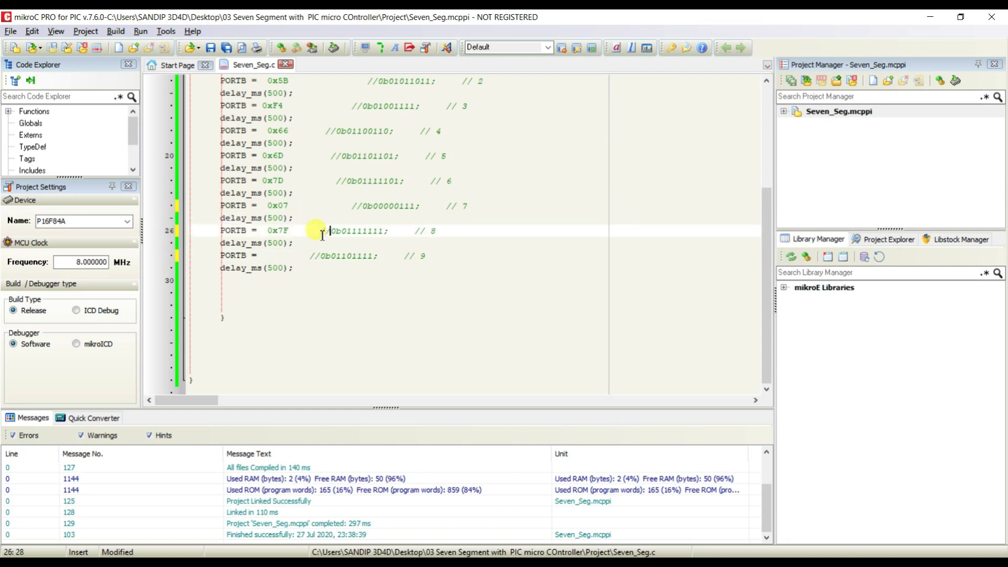
click(275, 255)
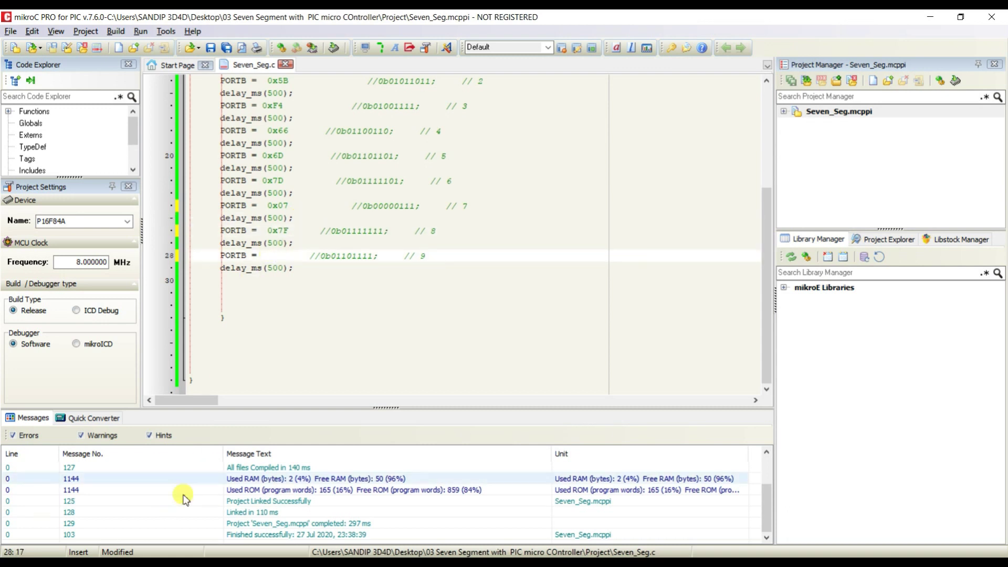
click(206, 517)
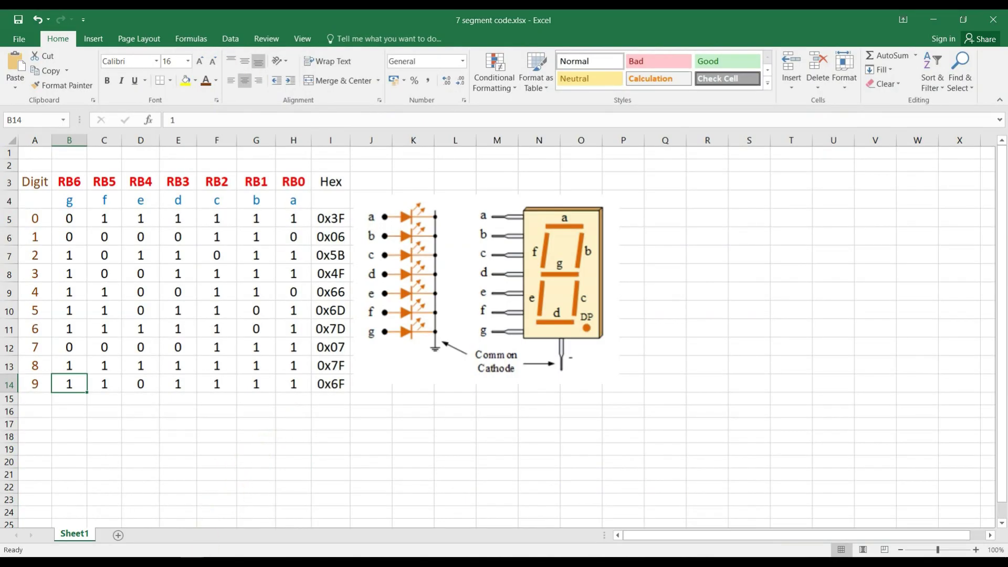
click(170, 512)
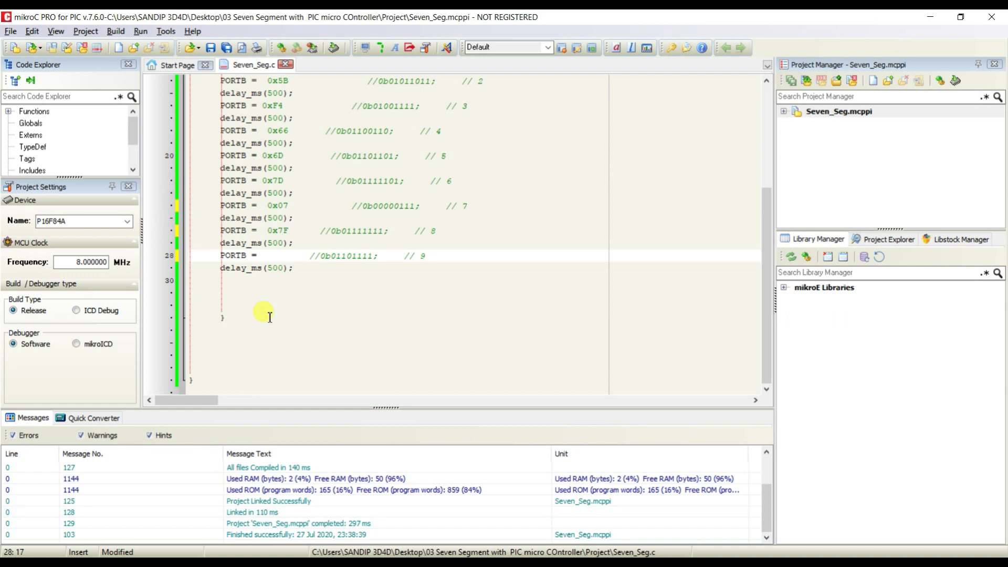
text(0x6F;)
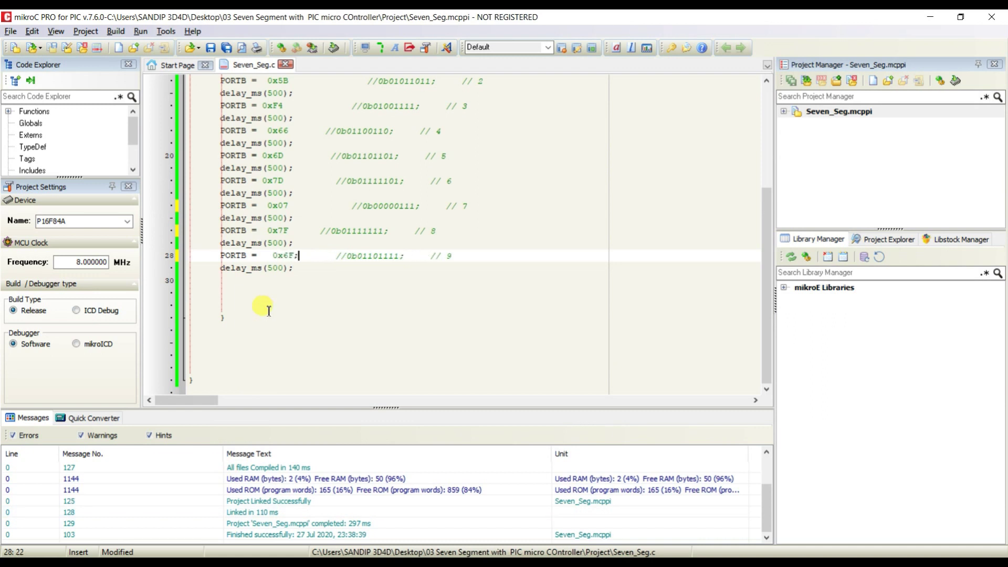
Add semicolons after the hex values 0x7F, 0x07, 0x7D, 0x6D, 0x66, digit 3's and 0x5B, then rebuild.
click(291, 231)
text(;)
click(292, 206)
text(;)
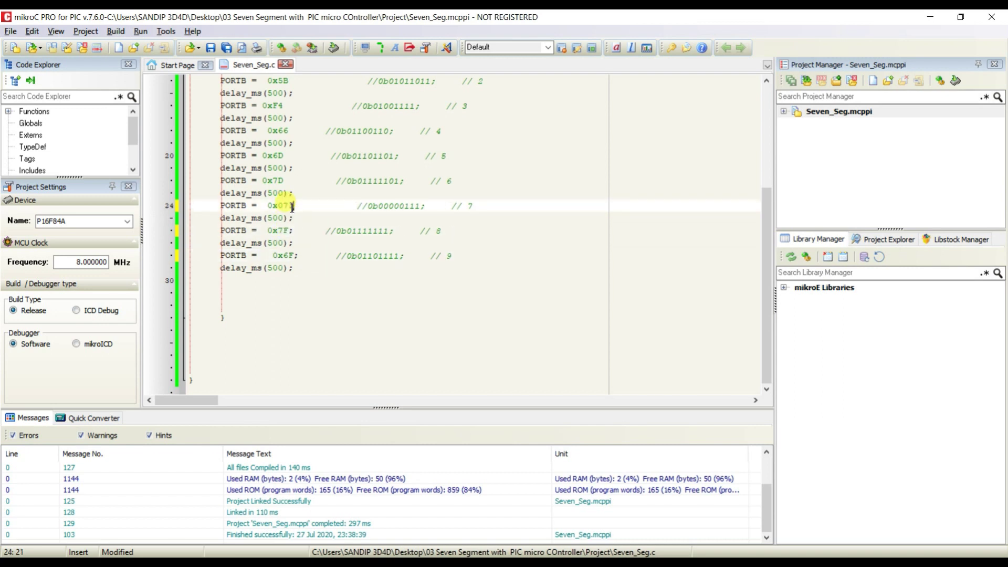
click(291, 181)
text(;)
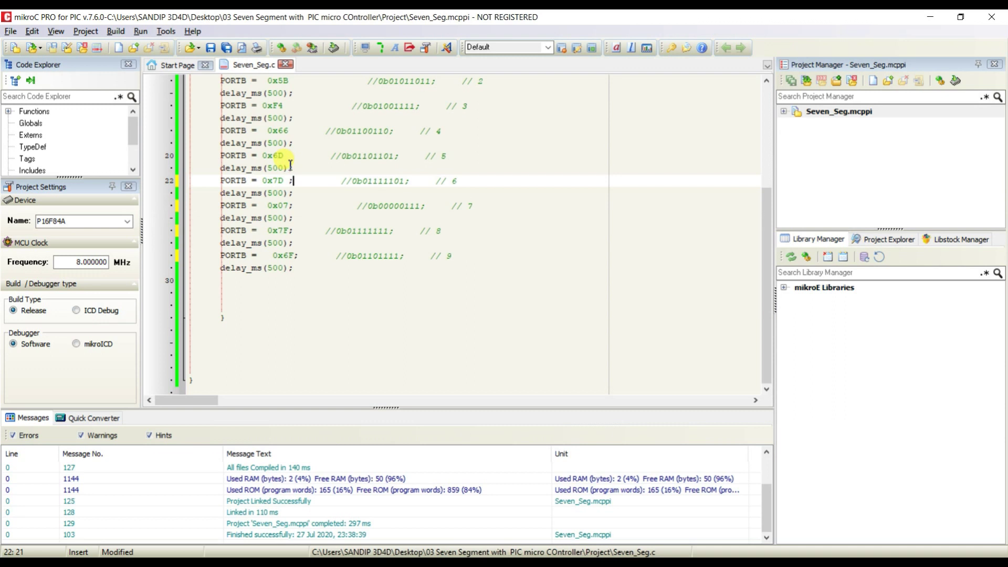
click(290, 156)
text(;)
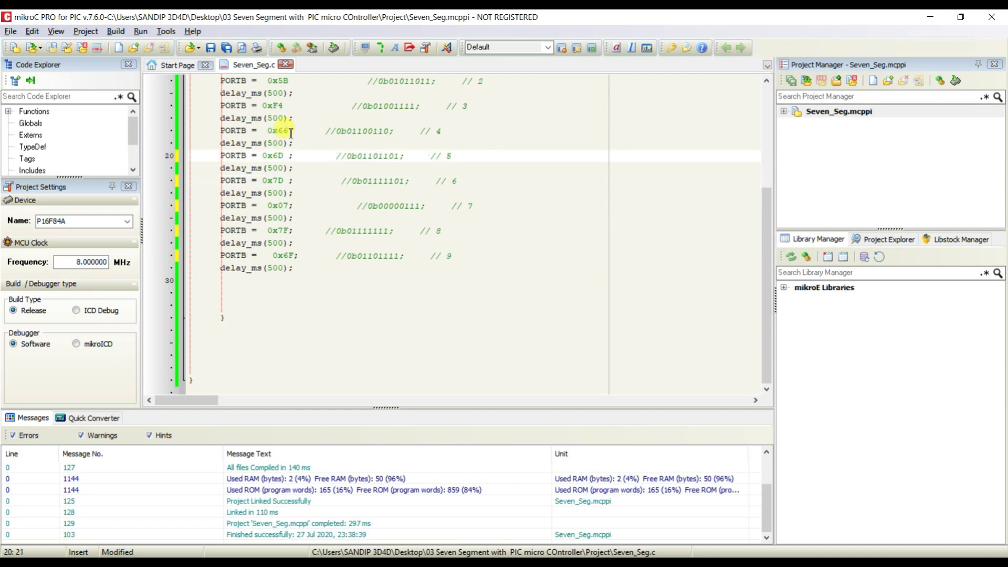
click(291, 131)
text(;)
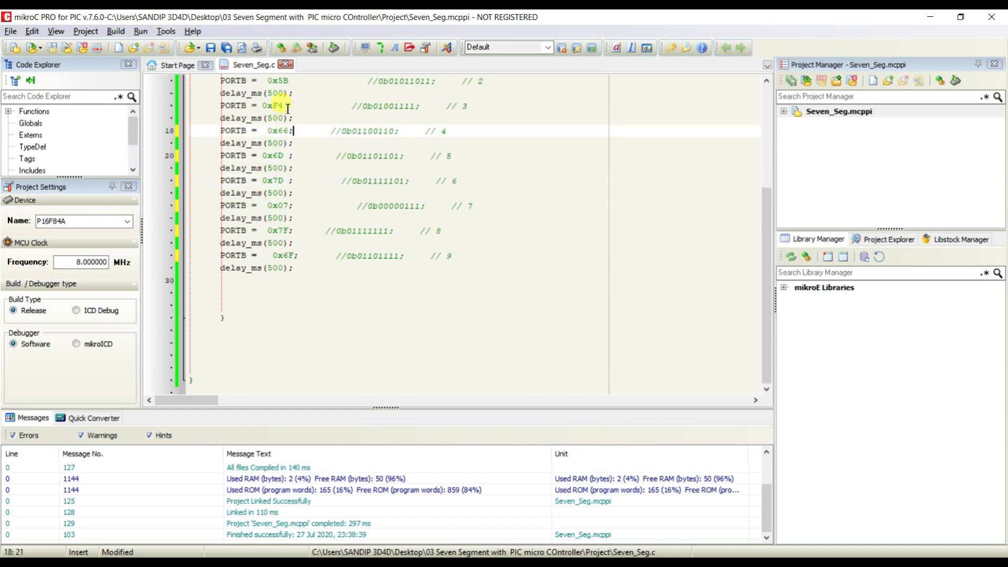
click(284, 104)
text(;)
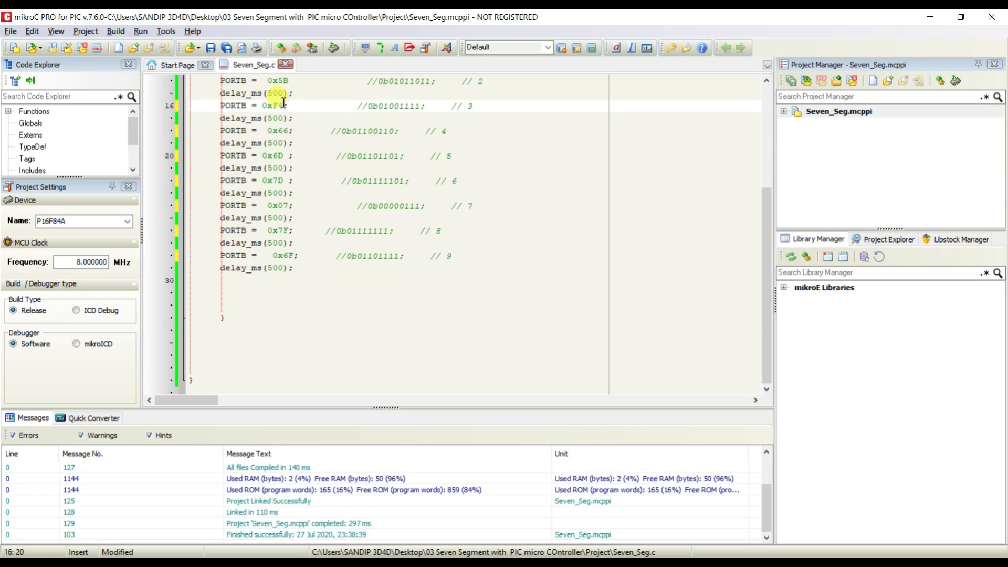
scroll(282, 99, up, 4)
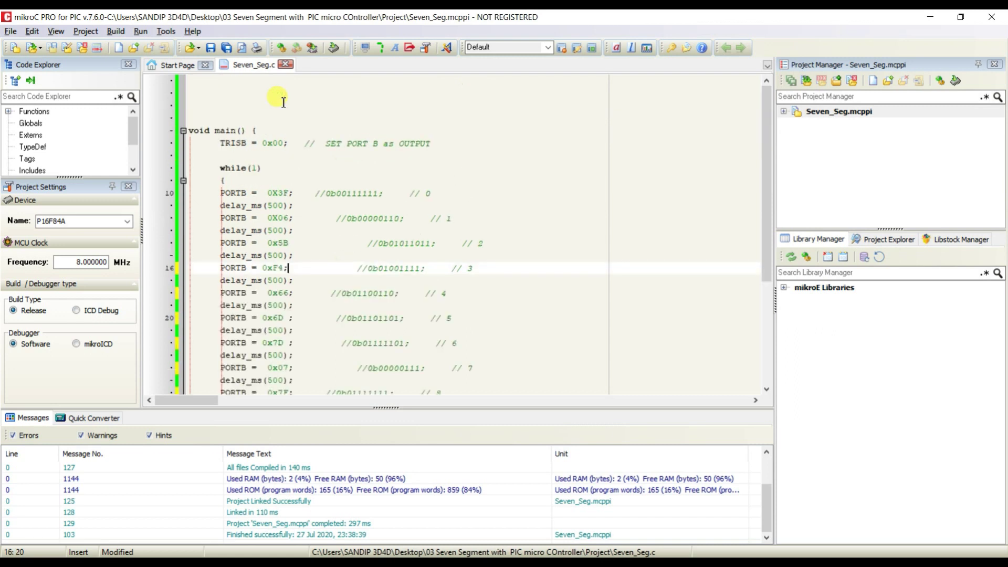
click(291, 243)
text(;)
scroll(290, 277, down, 4)
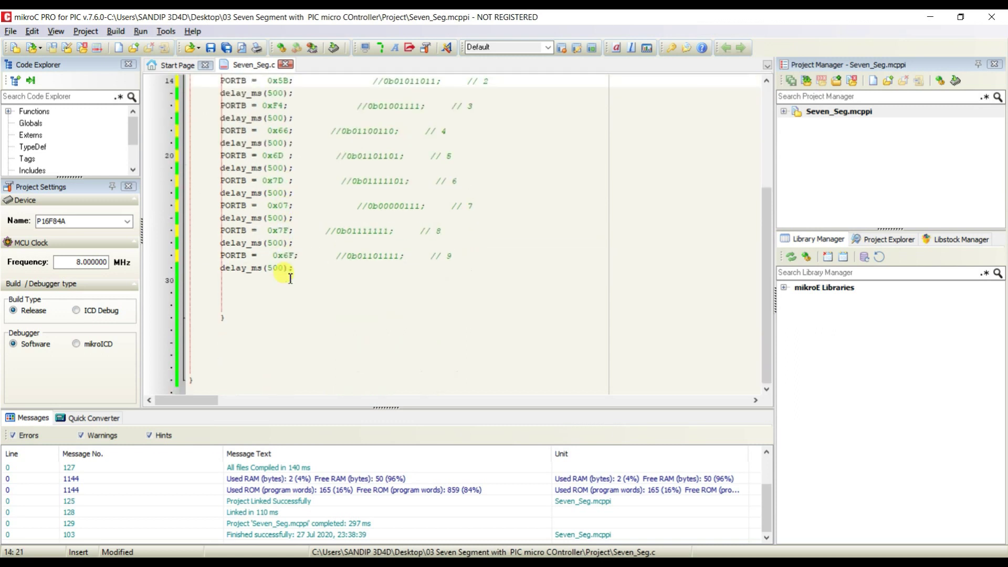
scroll(290, 277, up, 2)
scroll(290, 278, up, 1)
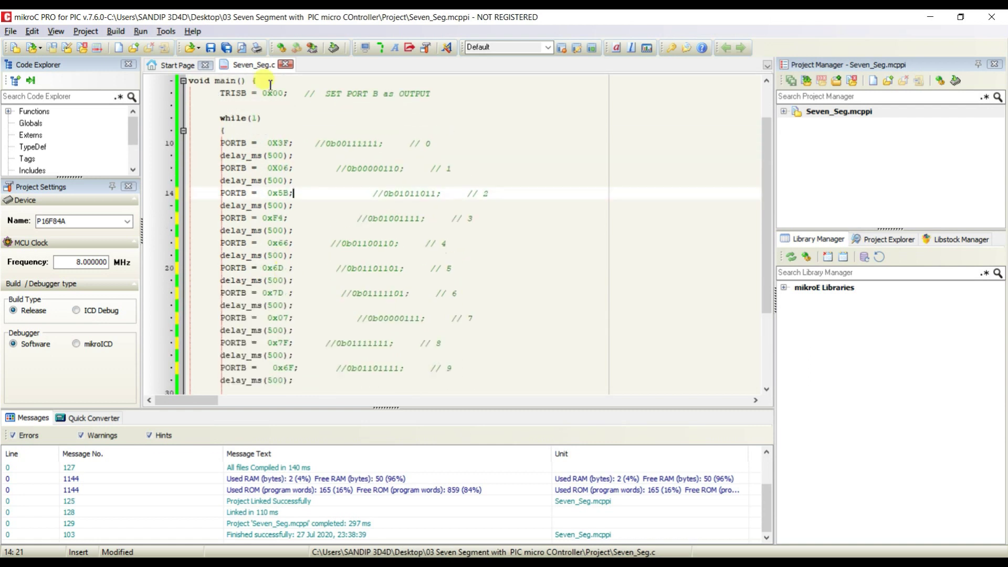
click(279, 47)
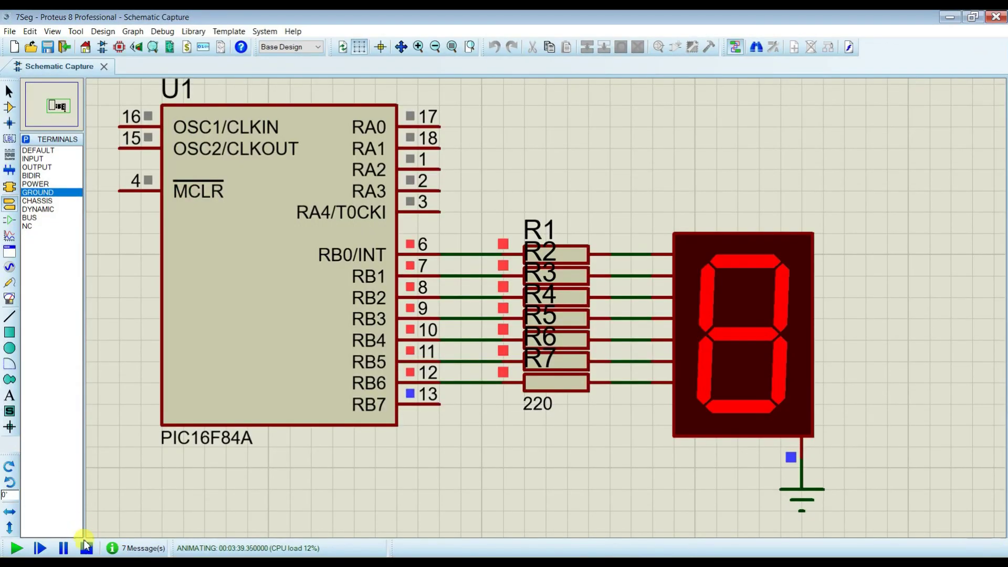
Stop and restart the Proteus simulation so the display counts from 0.
click(87, 549)
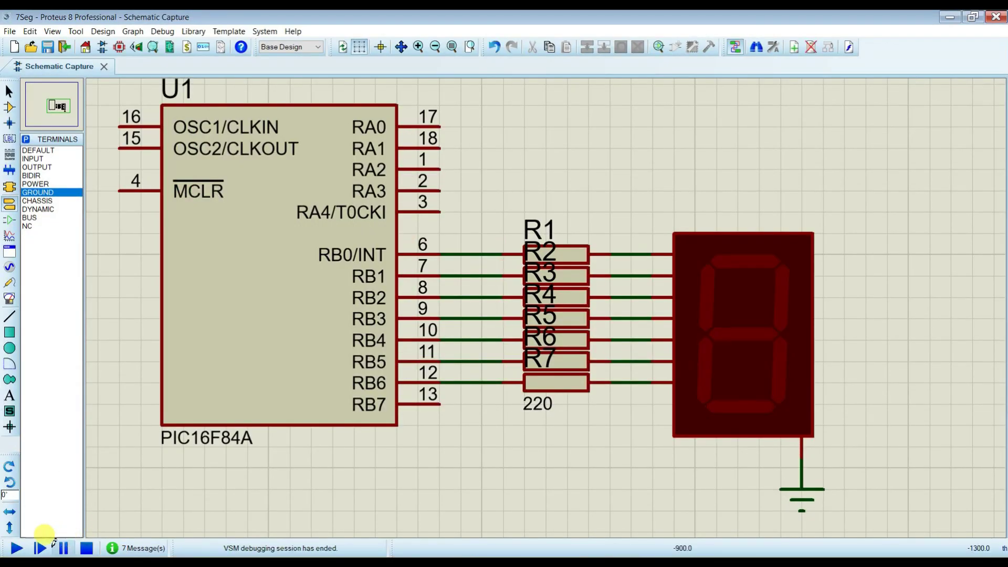
click(16, 549)
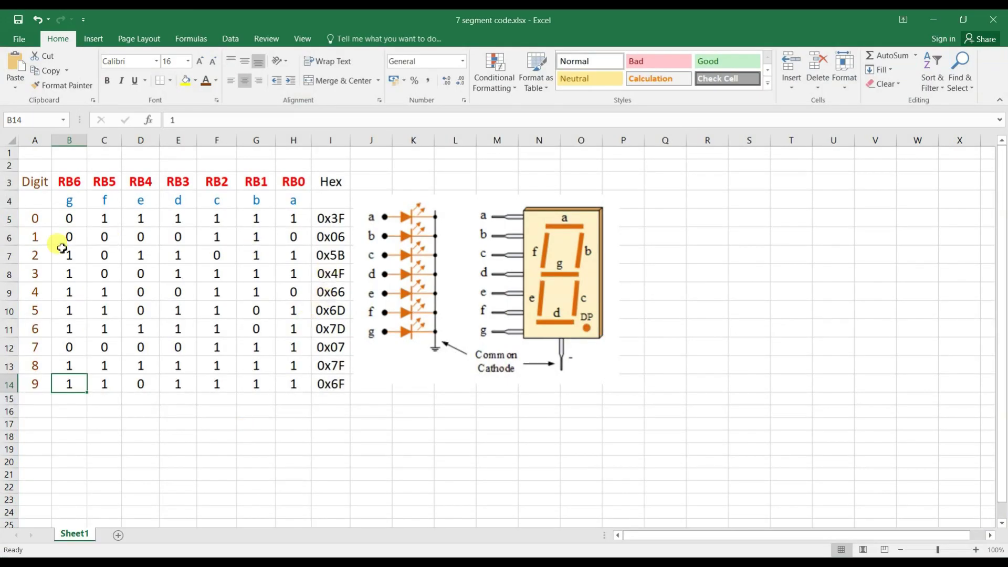
Read 0x4F from the table and replace digit 3's wrong 0xF4 with 0x4F.
click(332, 278)
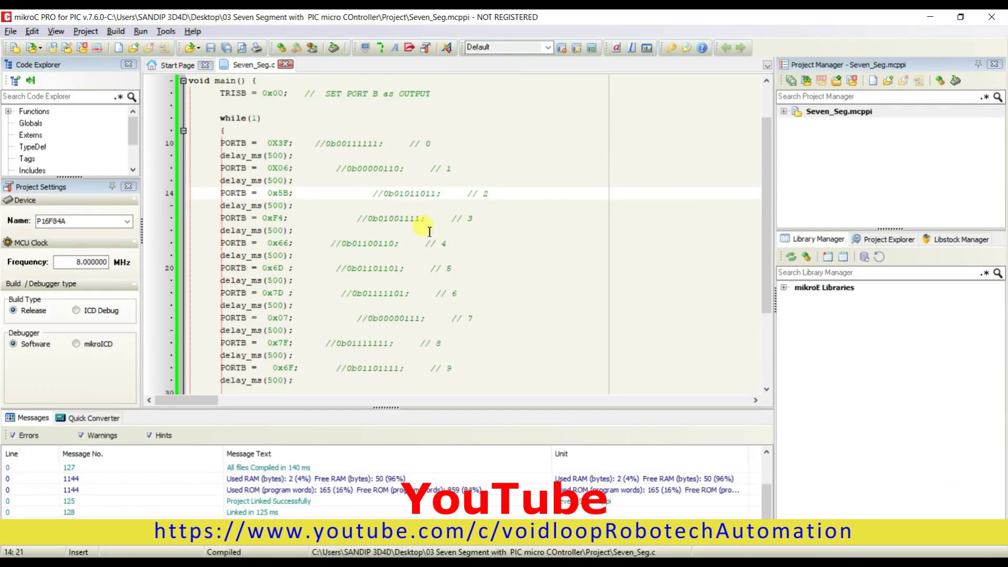
click(282, 222)
key(BackSpace)
key(BackSpace)
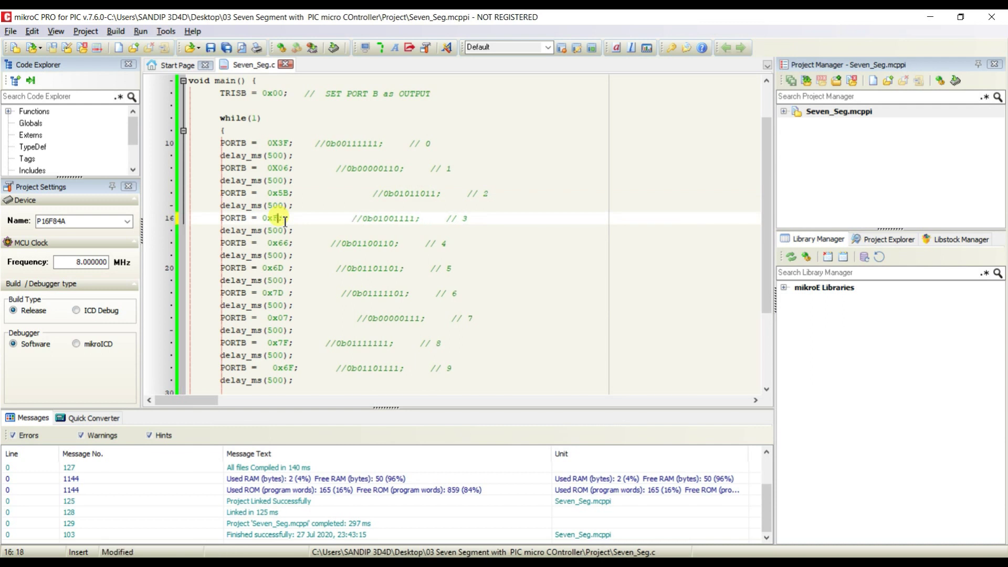
text(4F)
Rebuild the corrected code, then stop and restart the Proteus simulation.
click(281, 50)
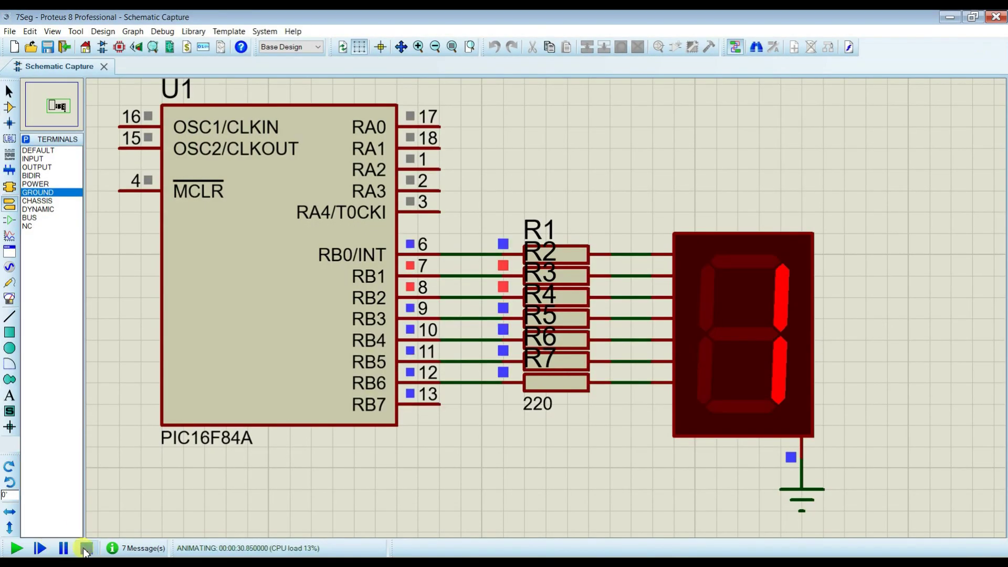
click(67, 543)
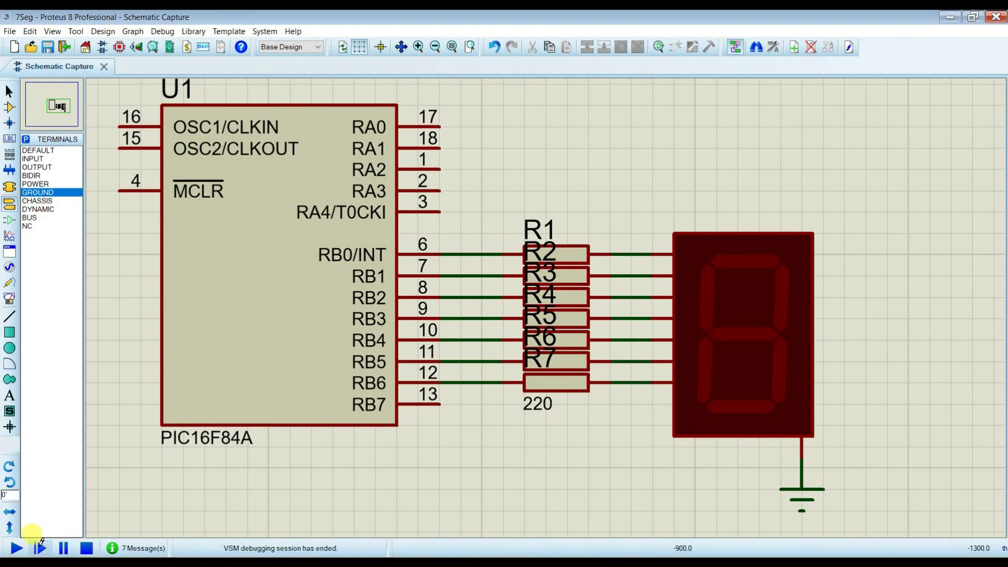
click(15, 547)
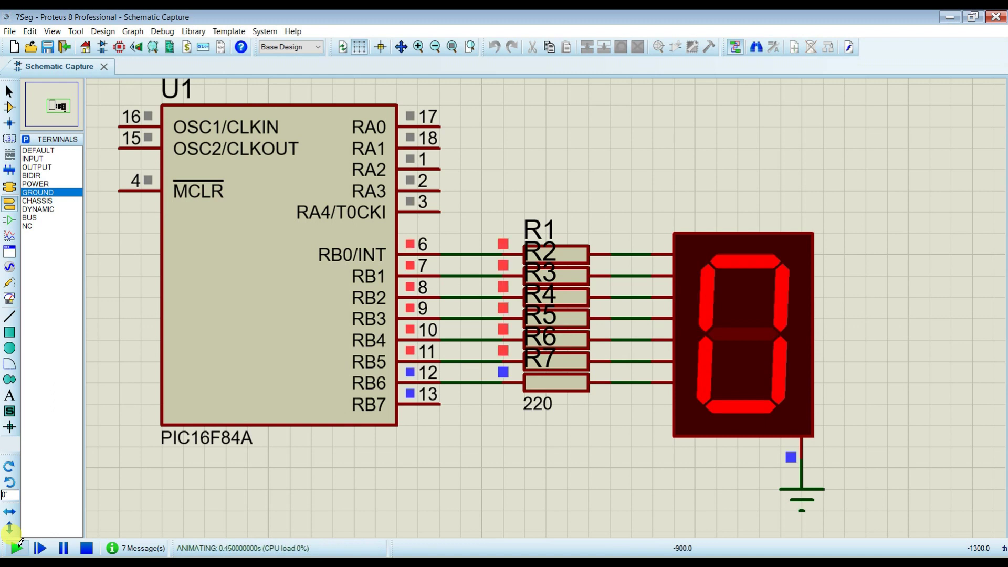